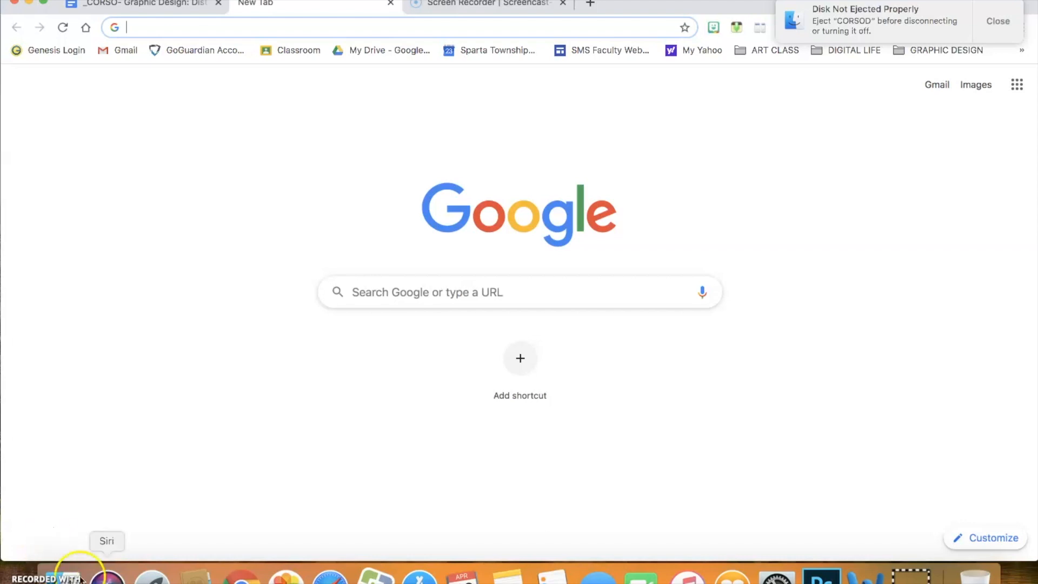
# Search Google for "world war 2" and show the image results.
pyautogui.click(421, 285)
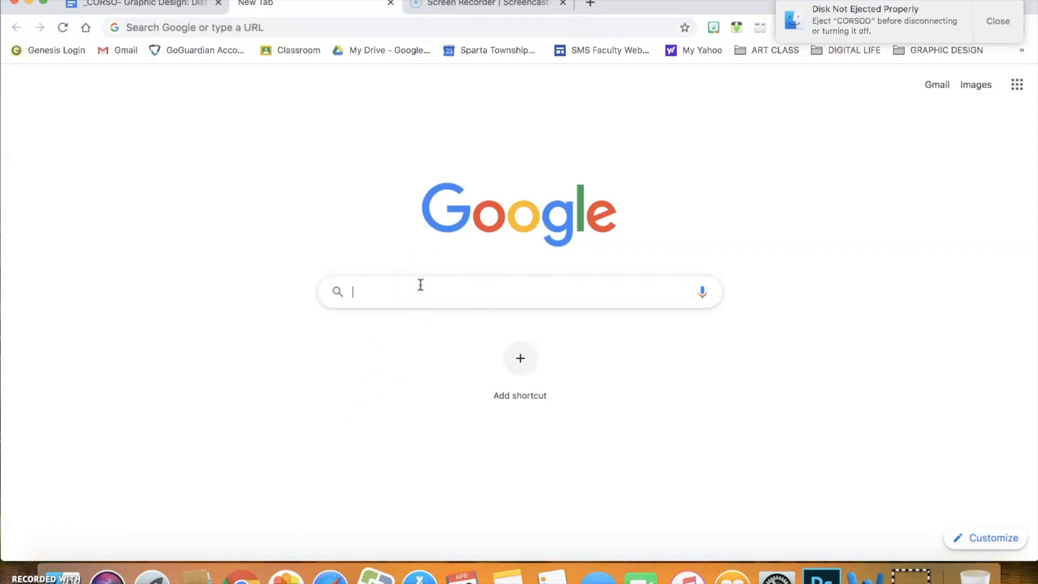
pyautogui.write('world war ')
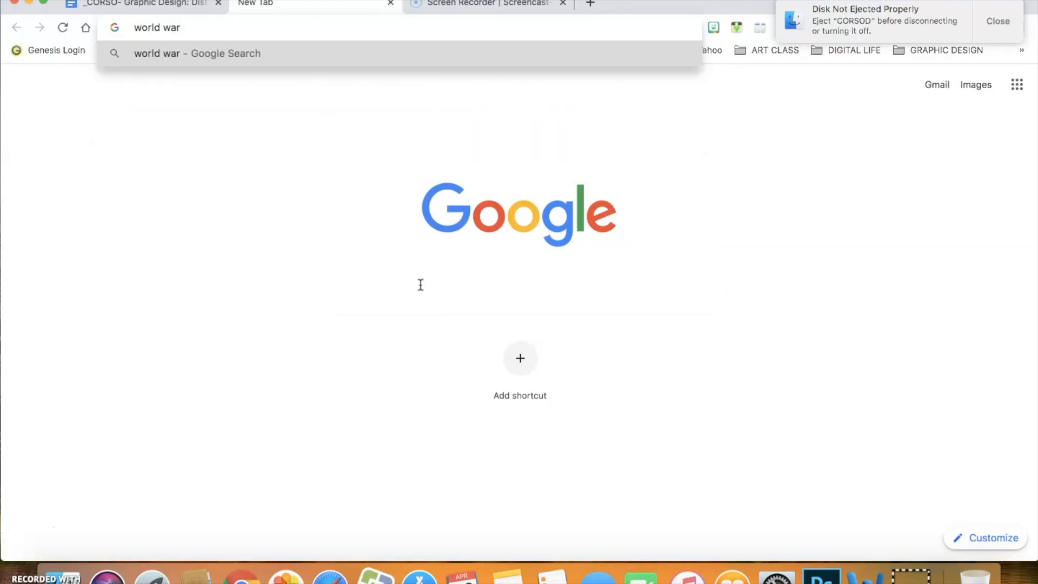
pyautogui.write('2')
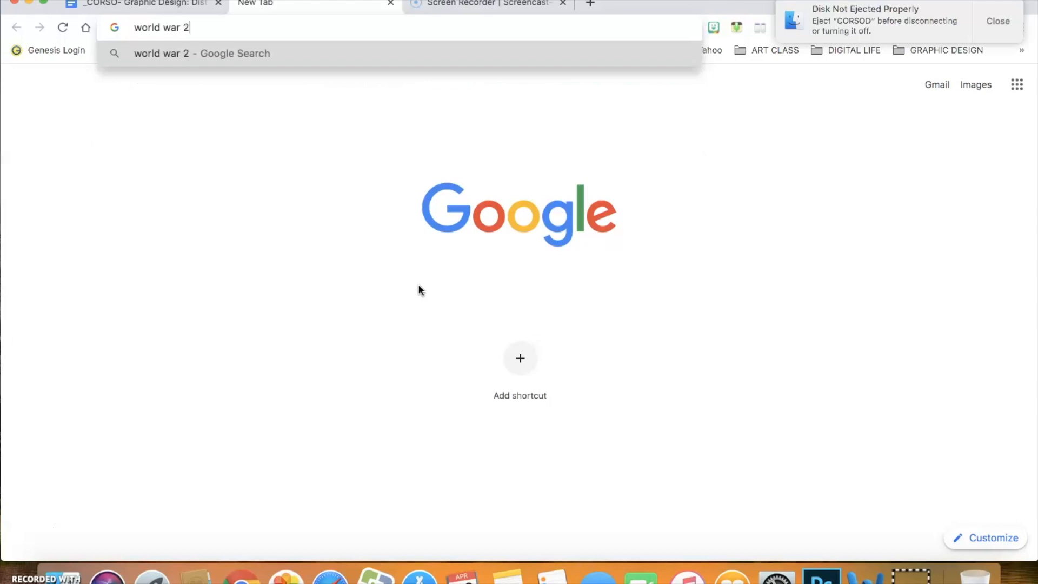
pyautogui.press('Return')
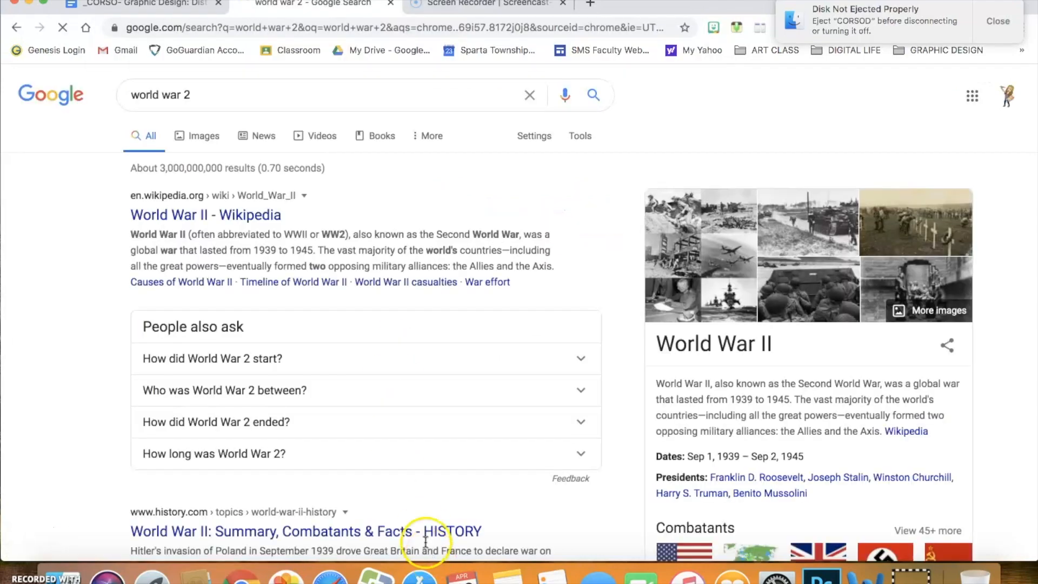
pyautogui.click(198, 136)
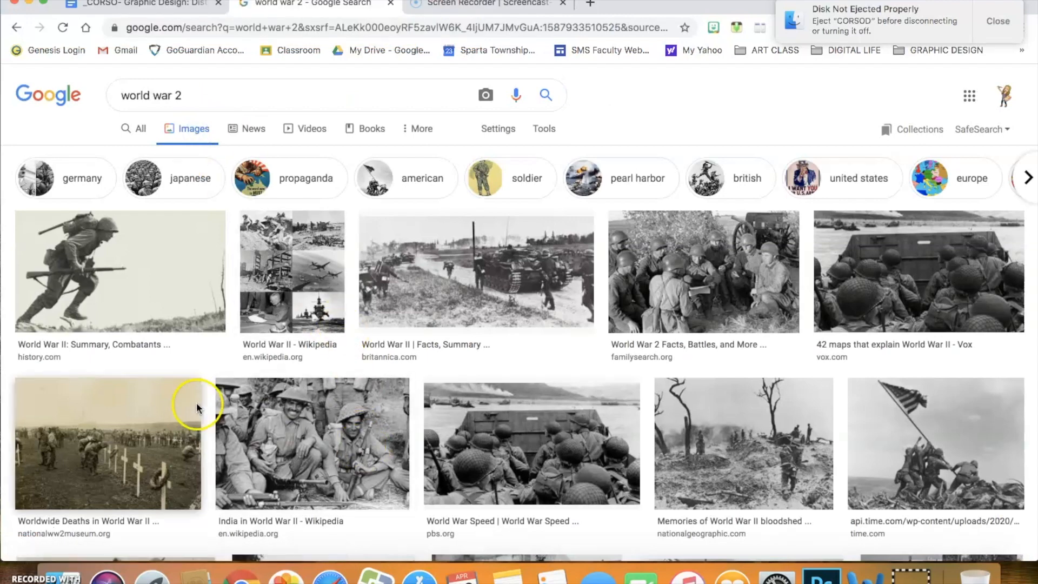
# Browse the World War 2 image results for black-and-white photos suitable for colouring.
pyautogui.click(79, 453)
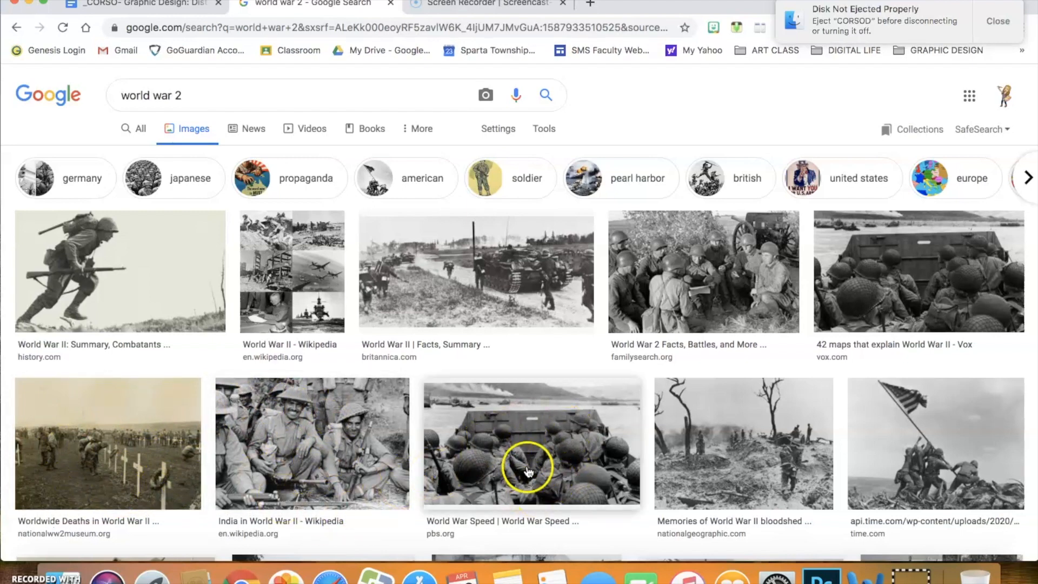
pyautogui.scroll(-1, 532, 277)
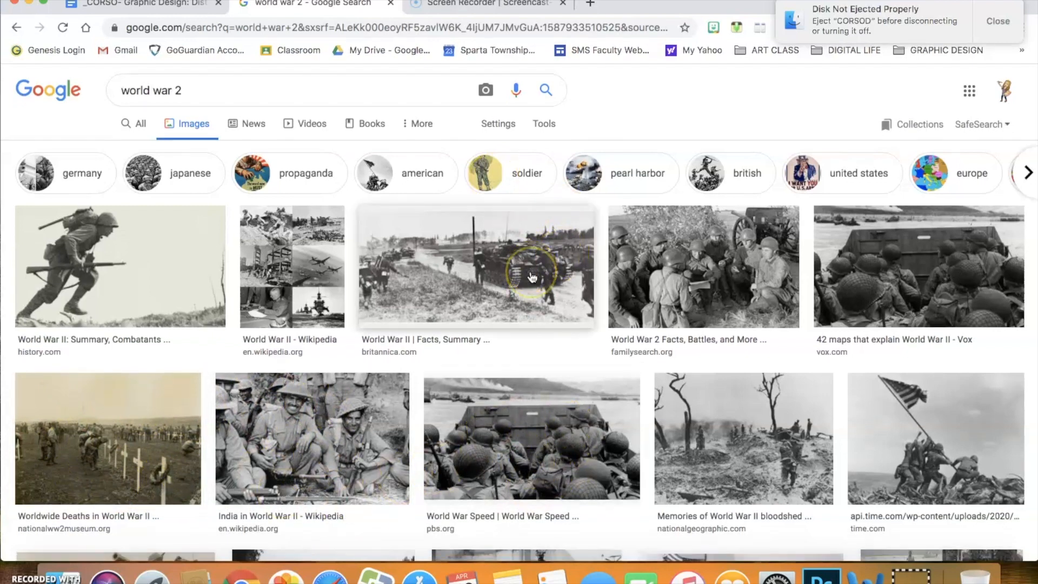
pyautogui.scroll(-3, 533, 276)
pyautogui.scroll(-1, 532, 277)
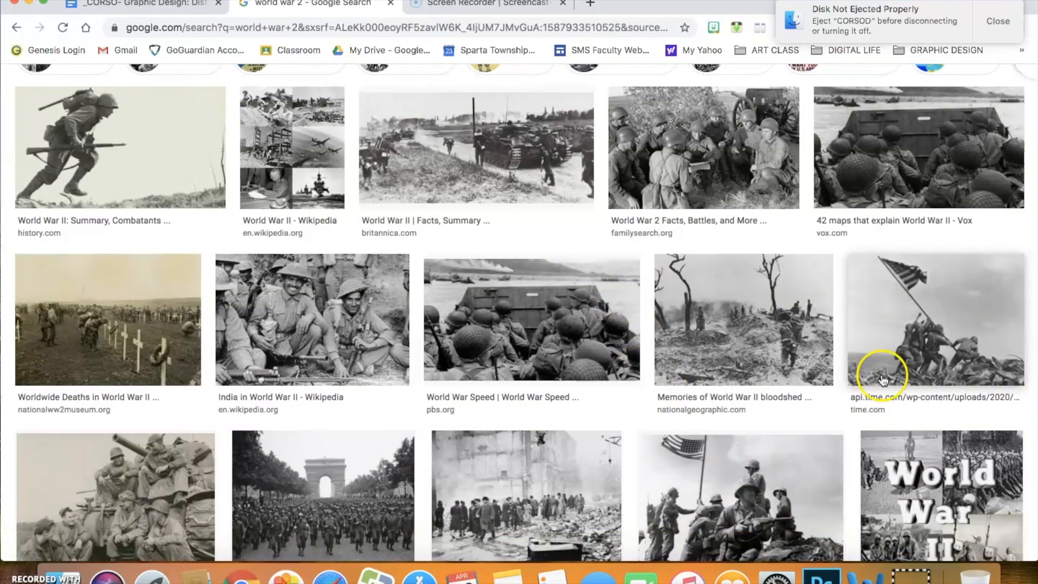
pyautogui.scroll(-1, 724, 473)
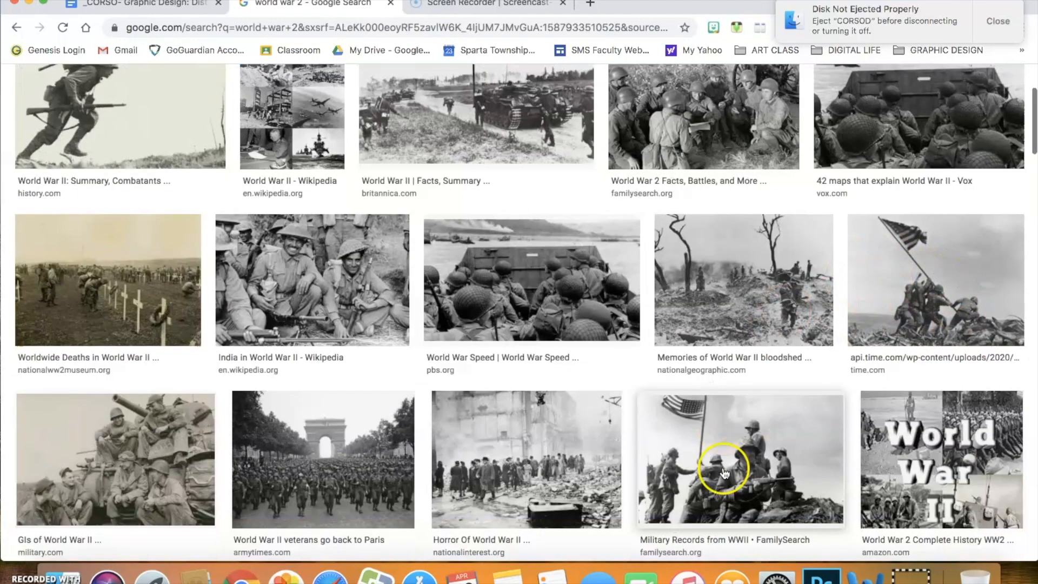
pyautogui.scroll(-3, 724, 473)
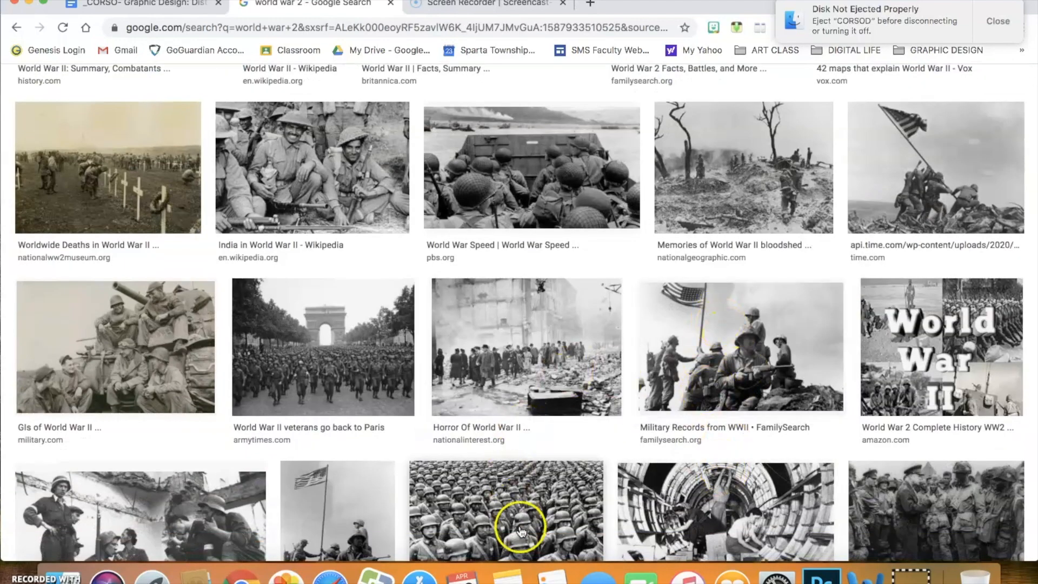
pyautogui.scroll(5, 593, 419)
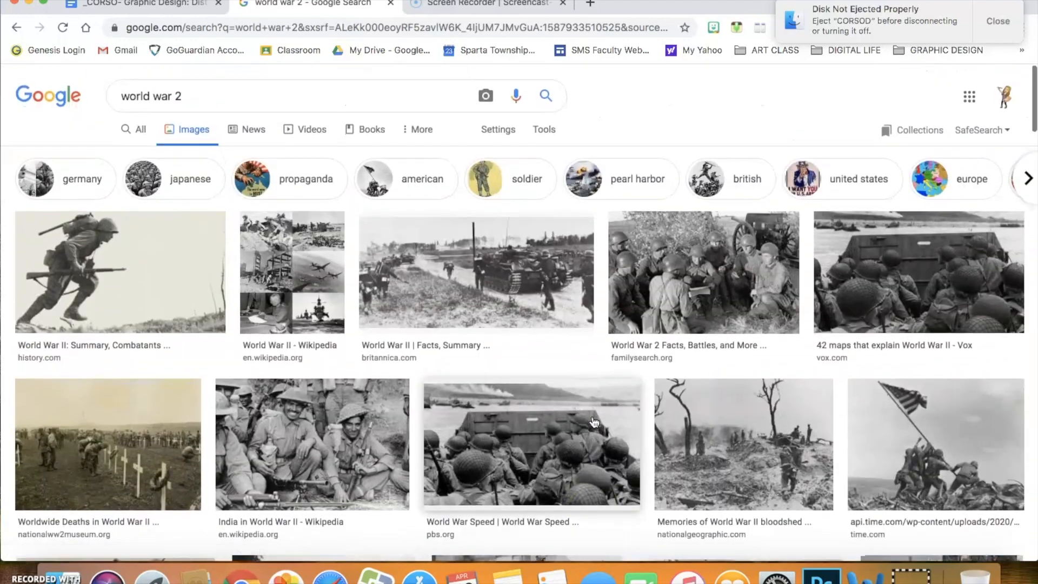
# Filter the World War 2 image results to the Large size.
pyautogui.click(204, 92)
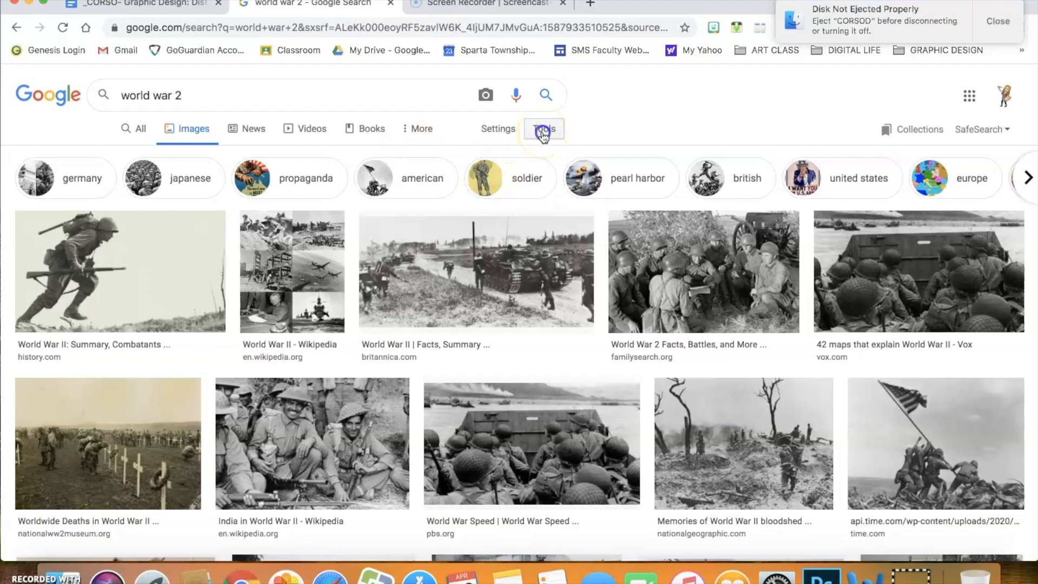
pyautogui.click(543, 131)
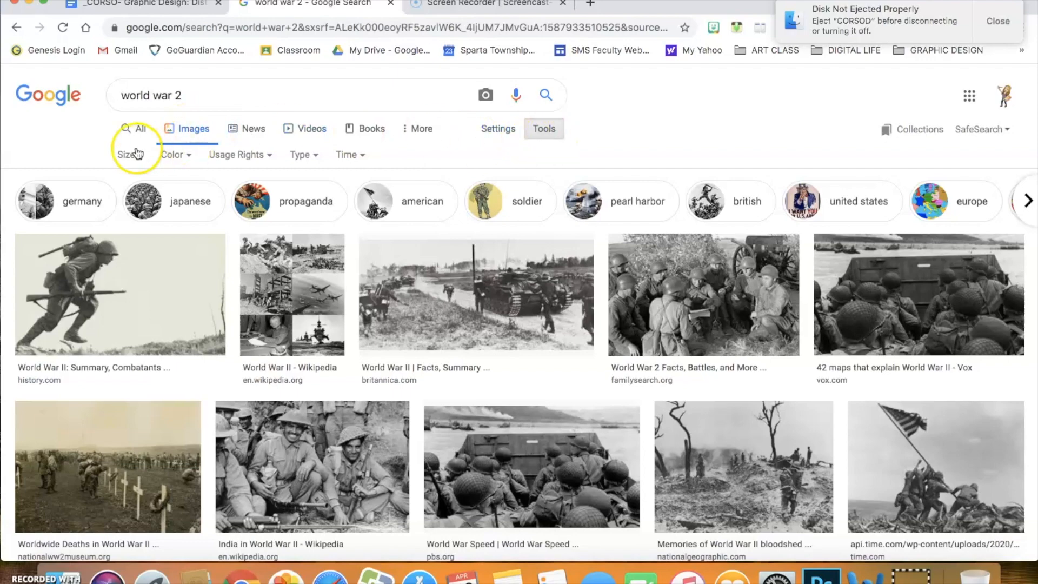
pyautogui.click(128, 155)
pyautogui.click(126, 200)
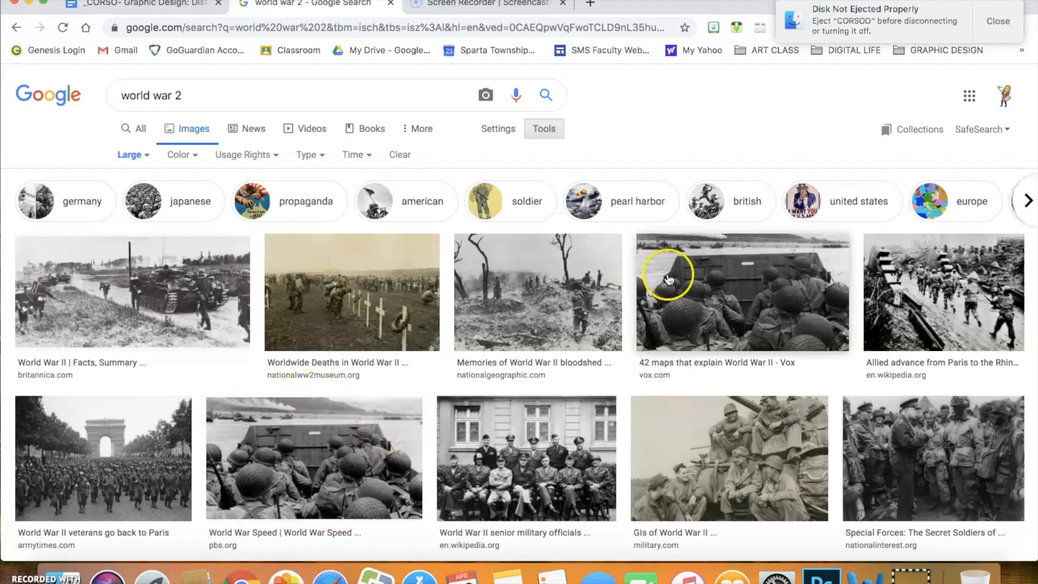
# Open the military.com photo of GIs on a tank in its own browser tab and enlarge it to full size.
pyautogui.click(739, 435)
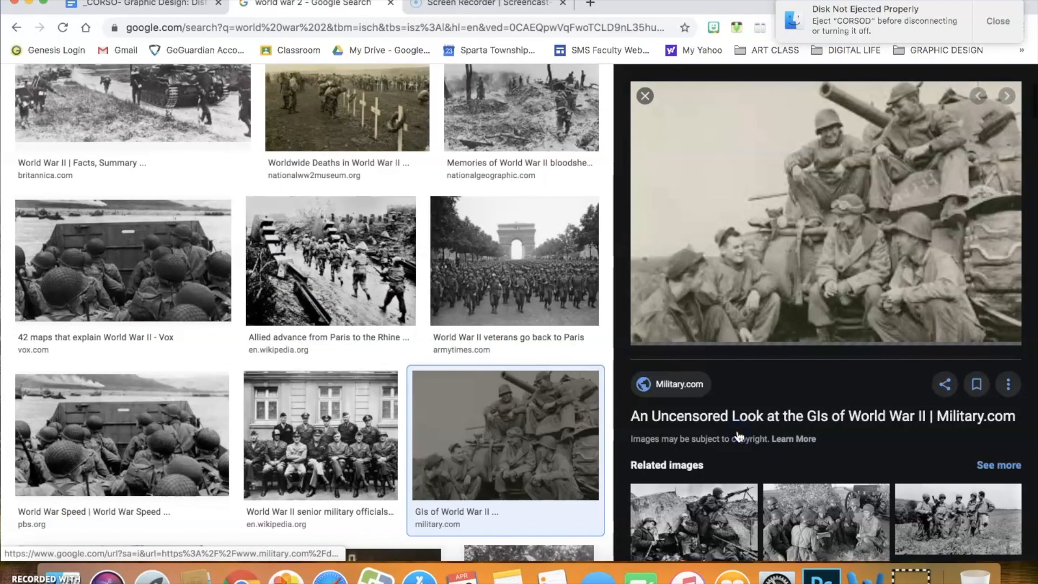
pyautogui.rightClick(768, 269)
pyautogui.click(803, 358)
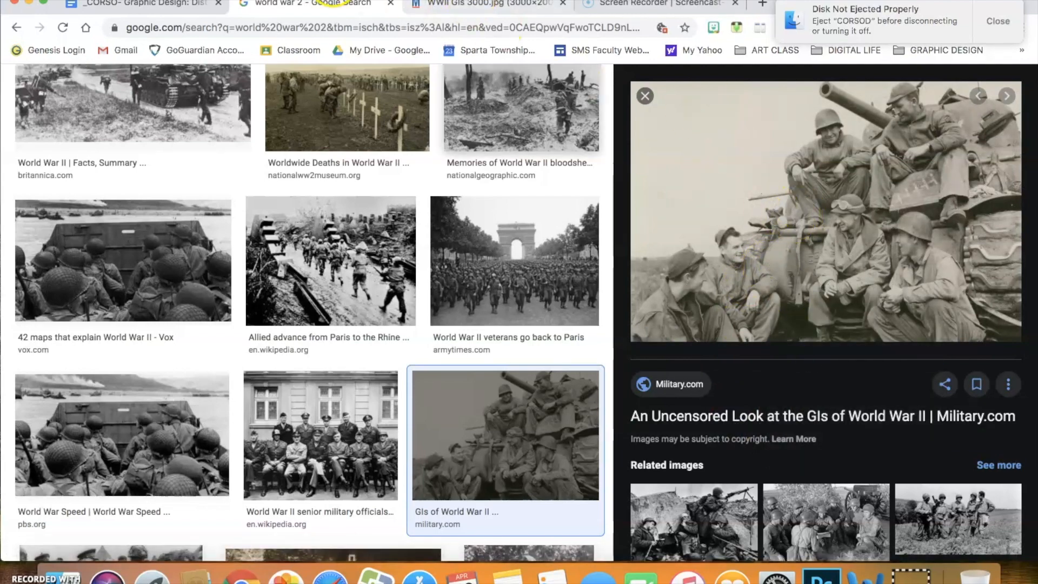
pyautogui.click(460, 7)
pyautogui.click(551, 234)
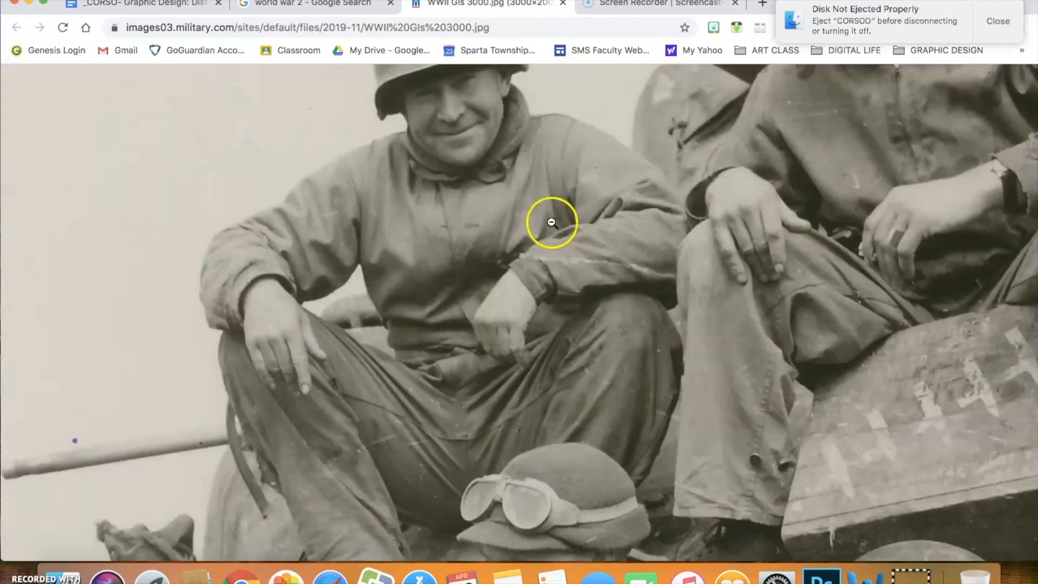
pyautogui.rightClick(482, 221)
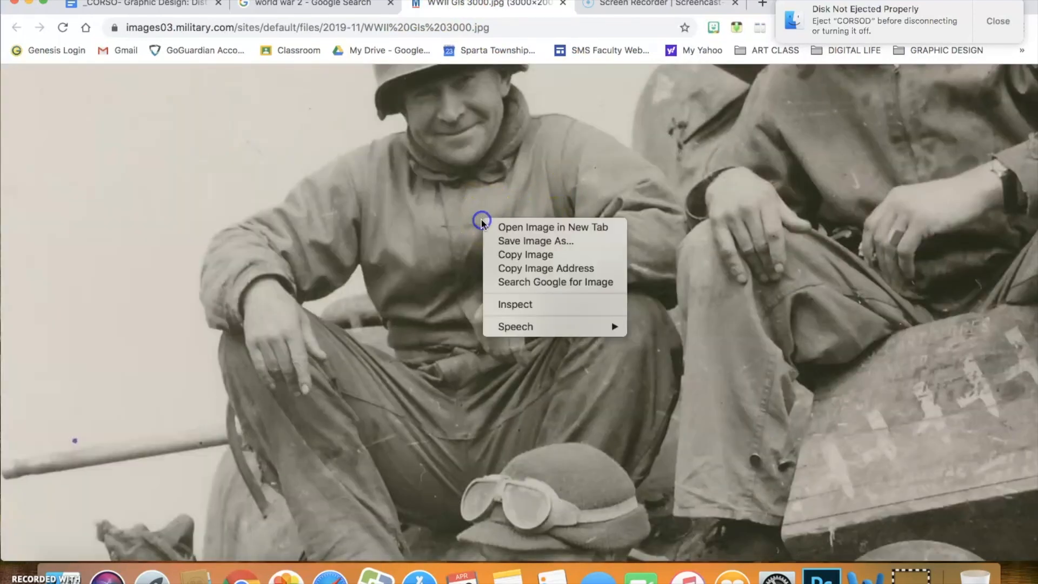
pyautogui.click(517, 240)
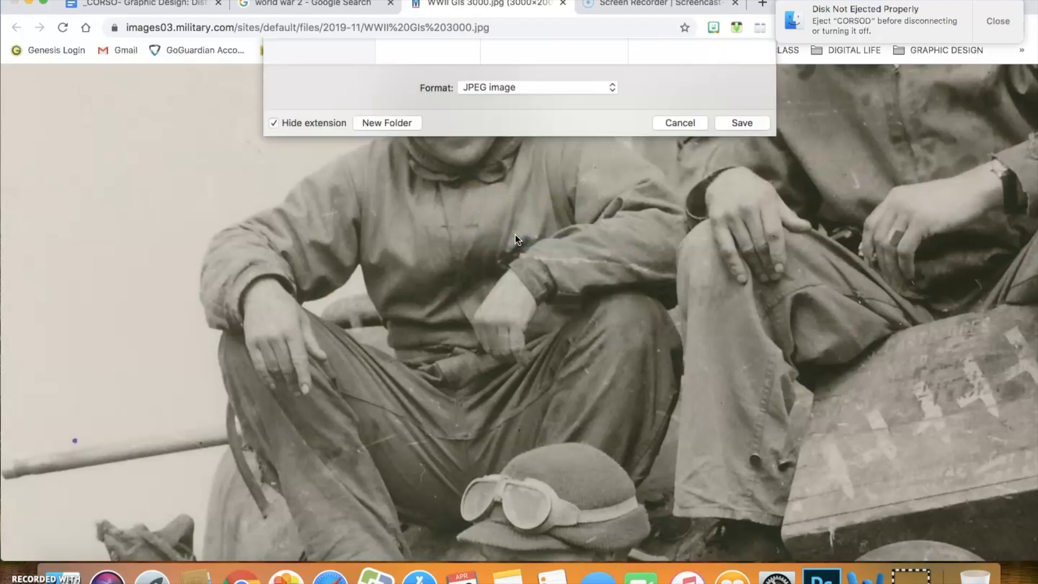
pyautogui.click(684, 348)
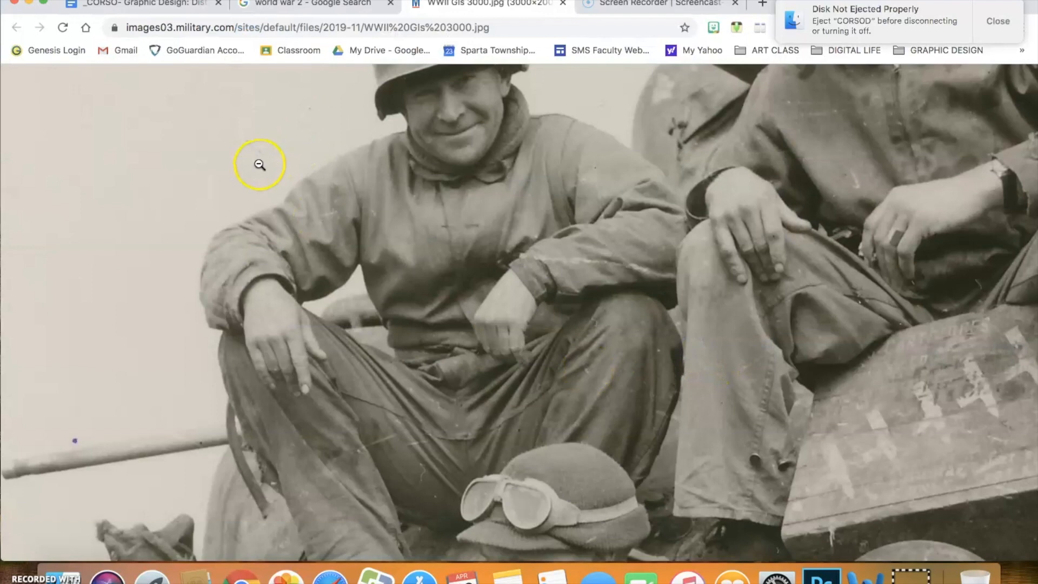
pyautogui.click(25, 532)
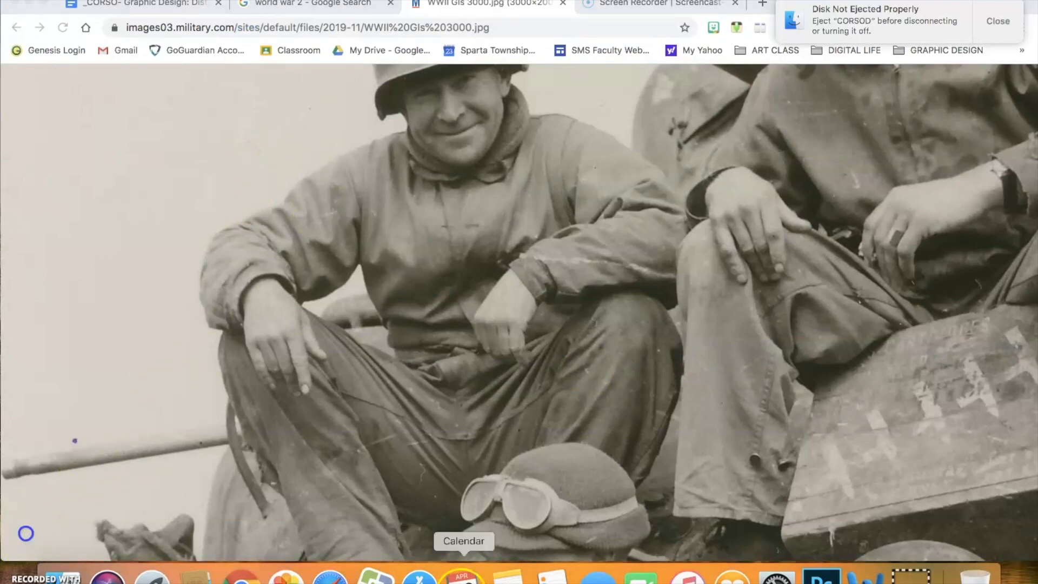
pyautogui.hscroll(8, 755, 387)
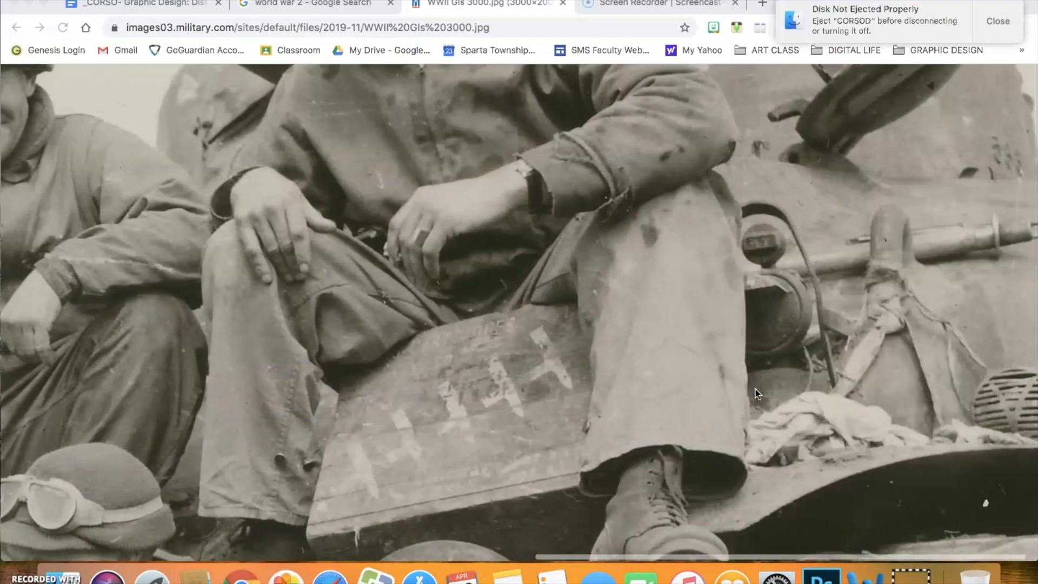
pyautogui.click(777, 249)
pyautogui.scroll(5, 779, 248)
pyautogui.scroll(2, 778, 255)
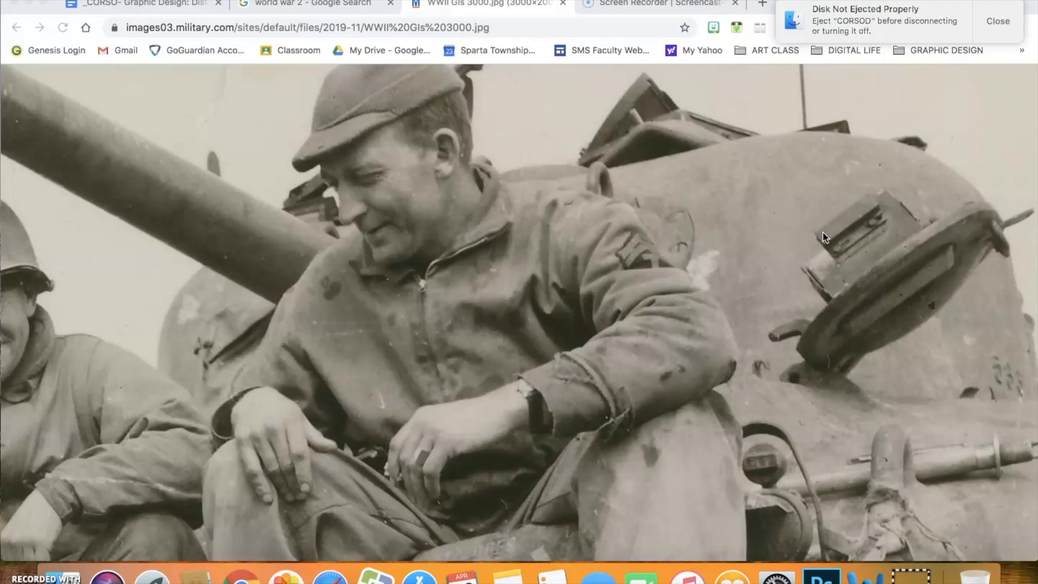
# Open a new browser tab, switch to Finder and open IMG_1917.JPG from the recent files.
pyautogui.click(762, 3)
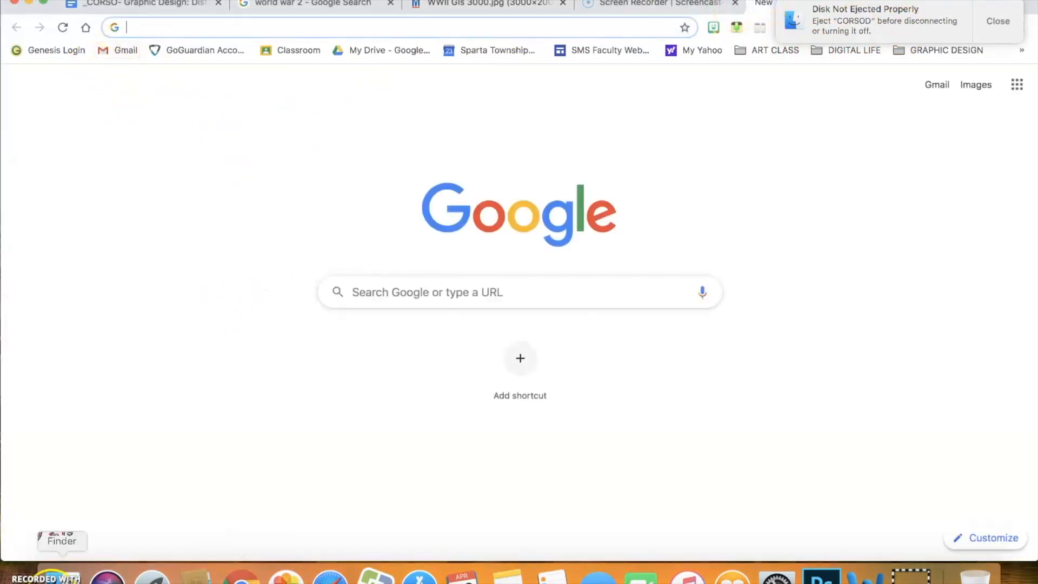
pyautogui.click(61, 574)
pyautogui.click(488, 65)
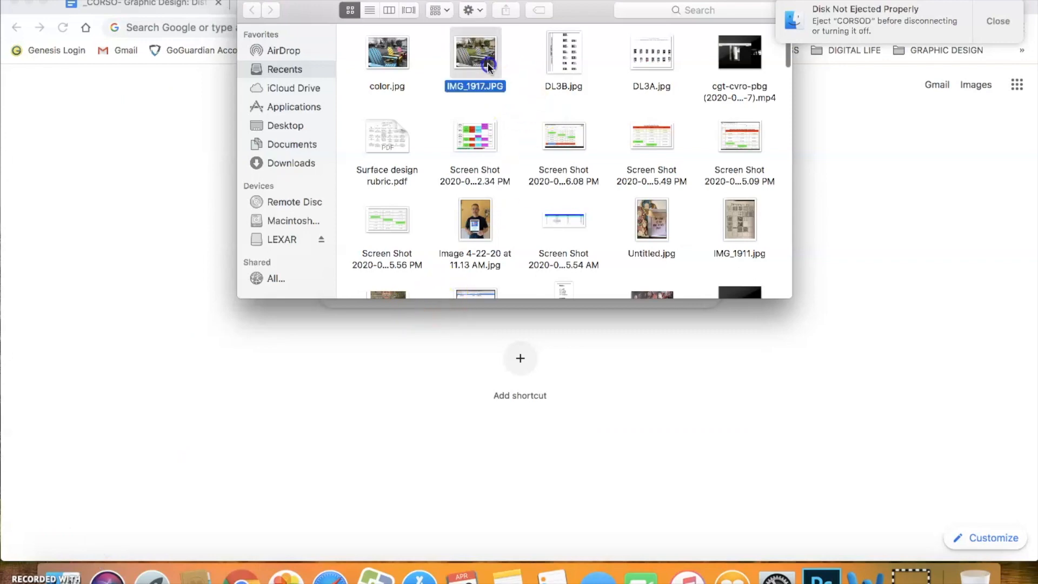
pyautogui.doubleClick(488, 66)
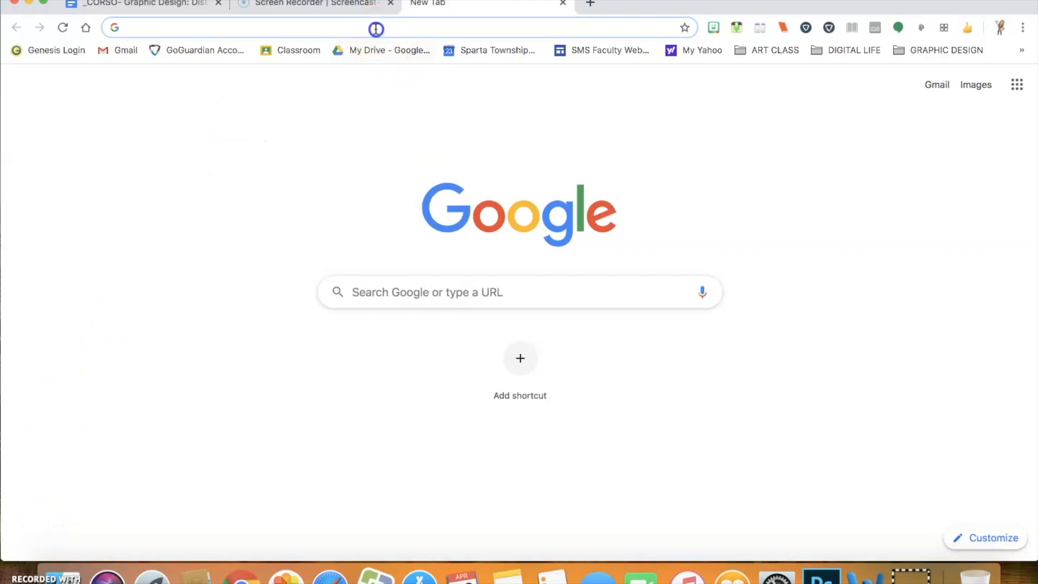
# Search for "pixlr/e", open the Pixlr E photo editor and load img_1917.jpg from its history.
pyautogui.write('pixl')
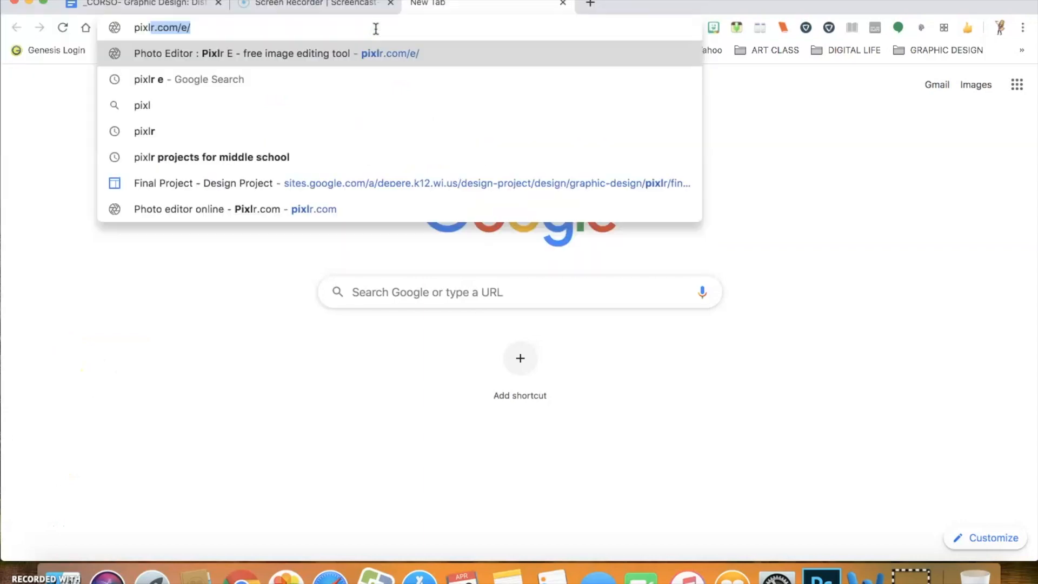
pyautogui.write('r/')
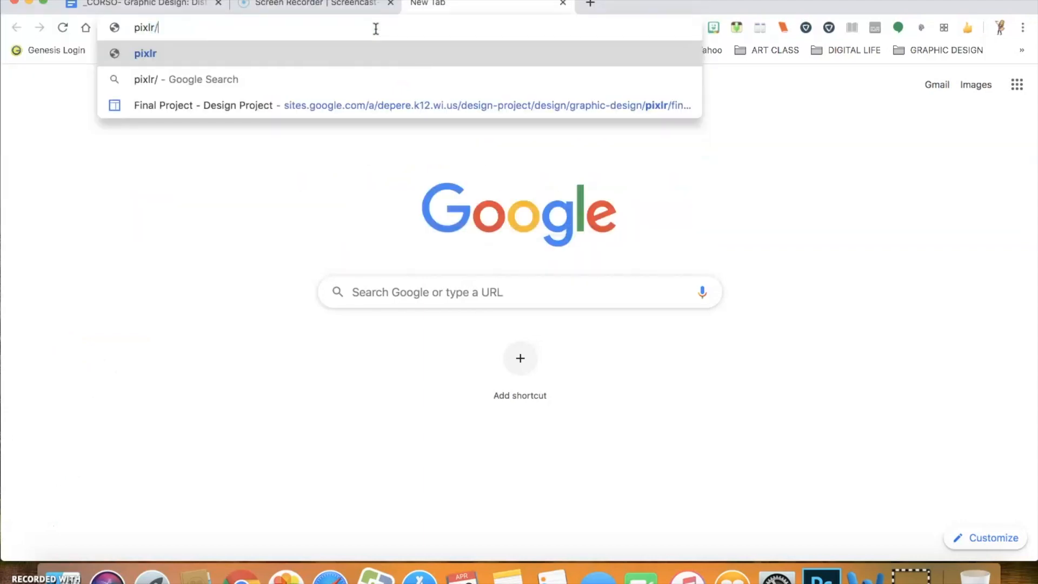
pyautogui.write('e')
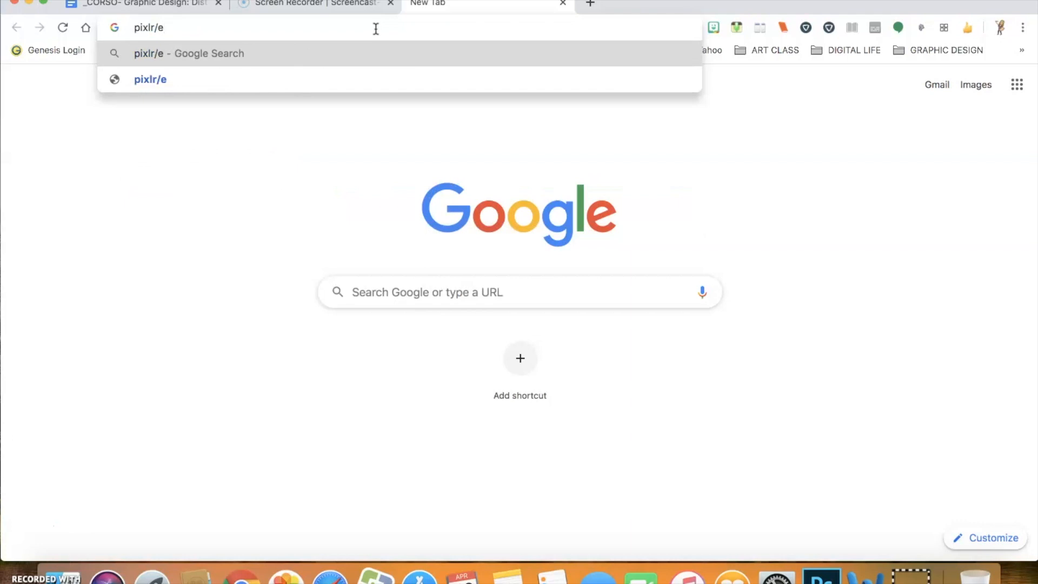
pyautogui.press('Return')
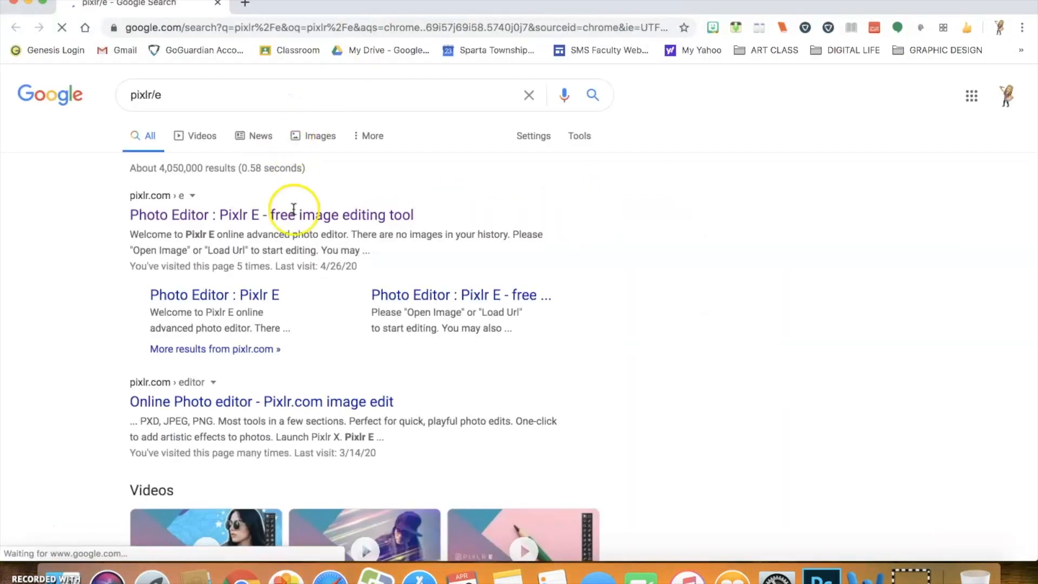
pyautogui.click(267, 215)
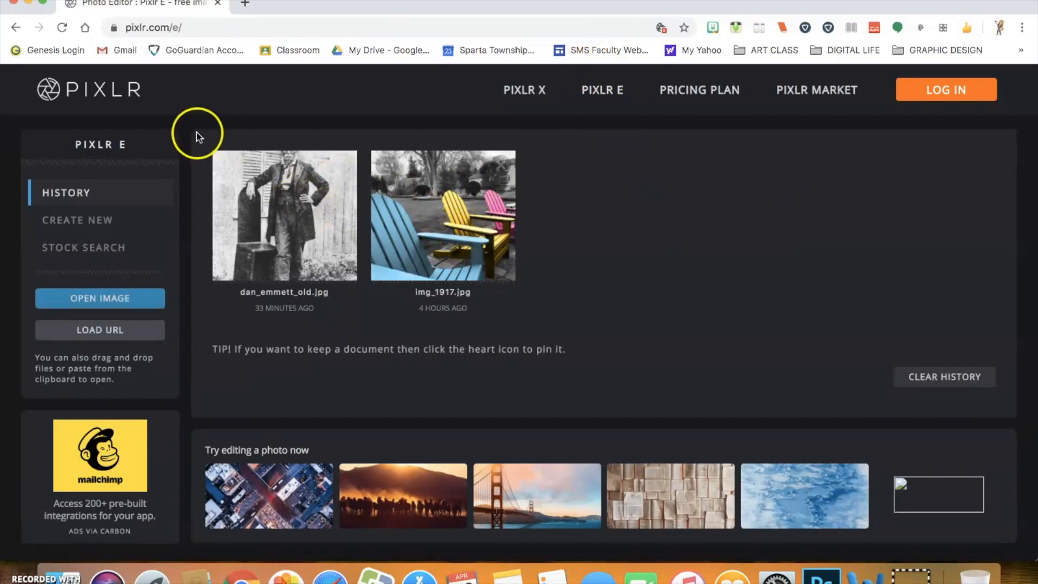
pyautogui.click(447, 246)
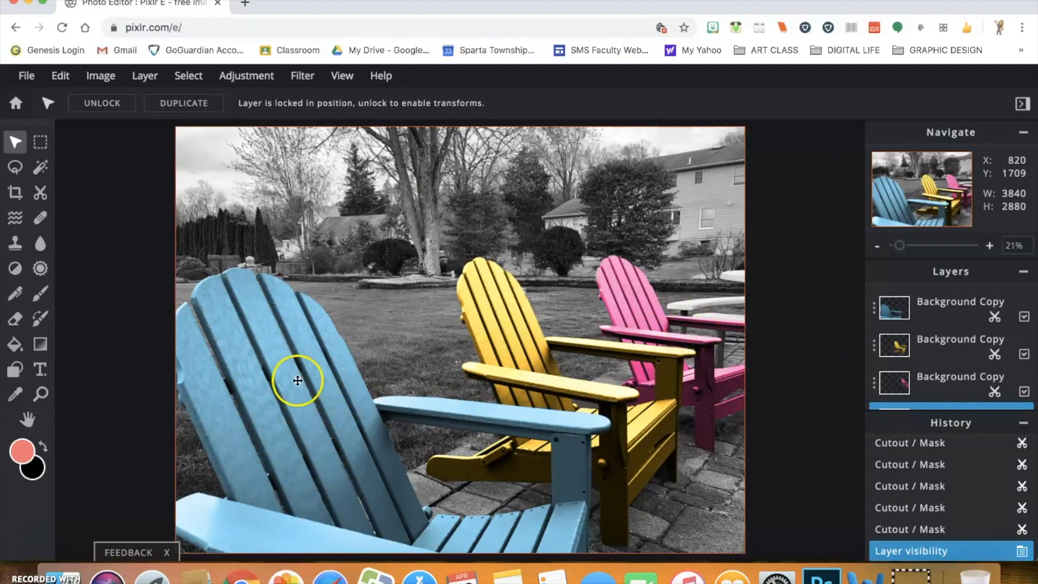
# Open IMG_1917.JPG from the Downloads folder, pre-resized to Ultra HD (max 3840 px).
pyautogui.click(25, 71)
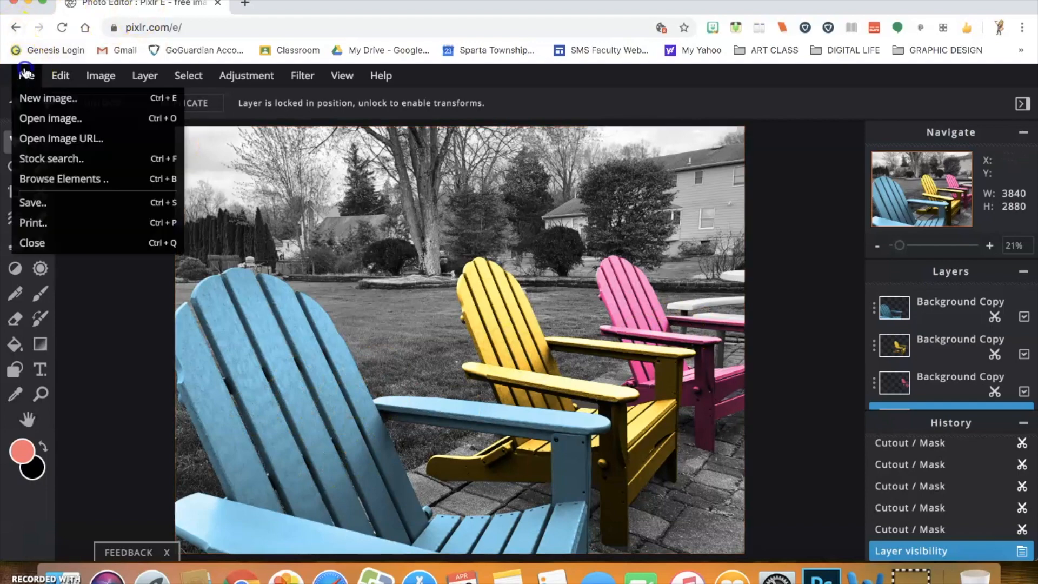
pyautogui.click(32, 118)
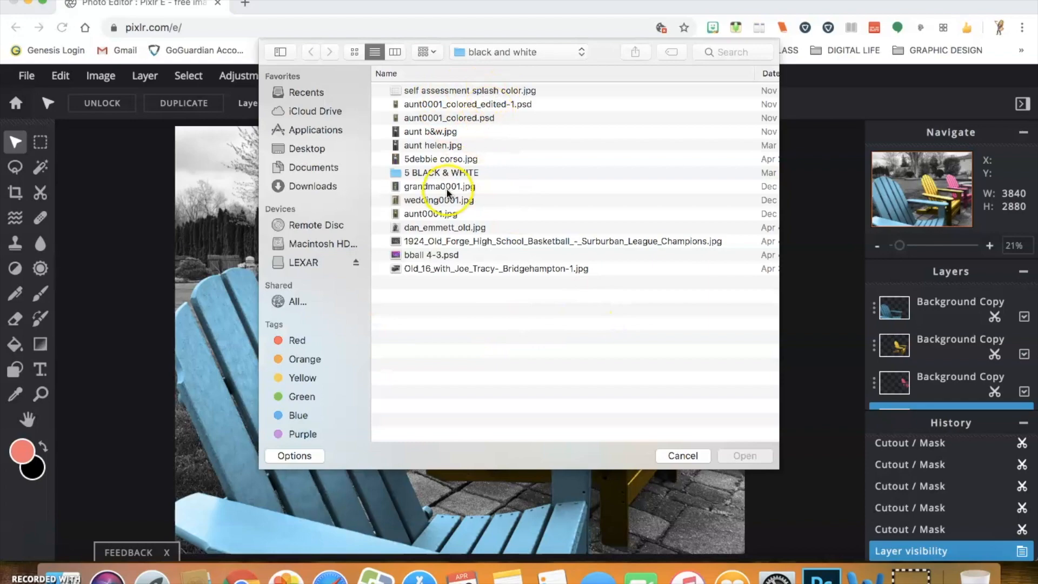
pyautogui.click(317, 172)
pyautogui.click(313, 187)
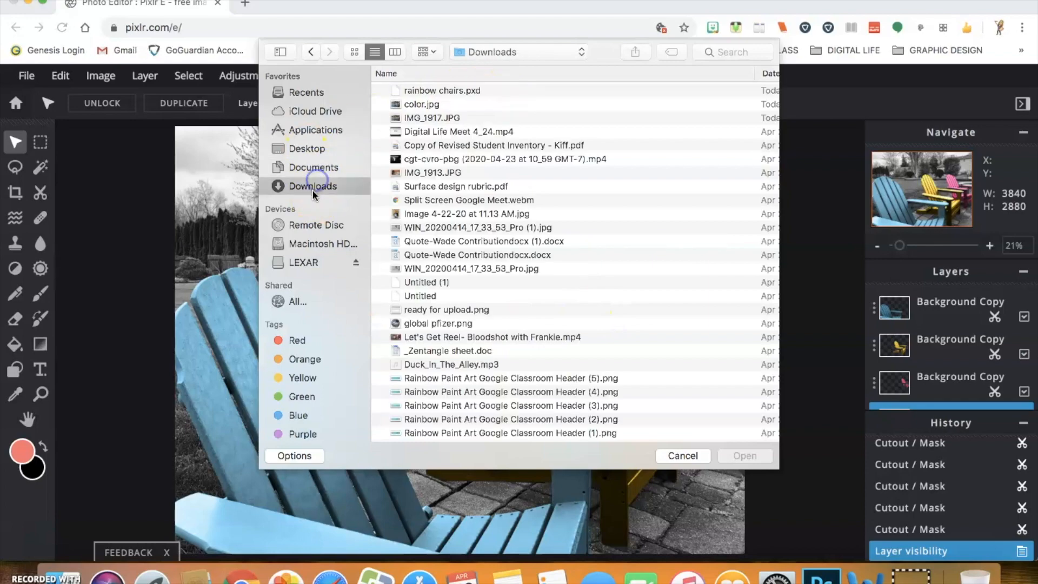
pyautogui.doubleClick(432, 118)
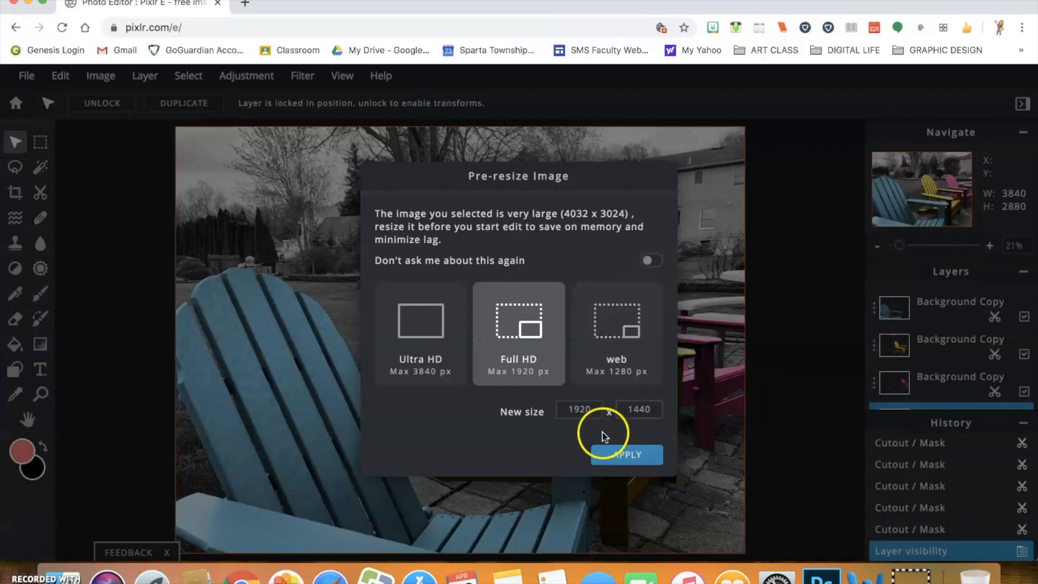
pyautogui.click(419, 319)
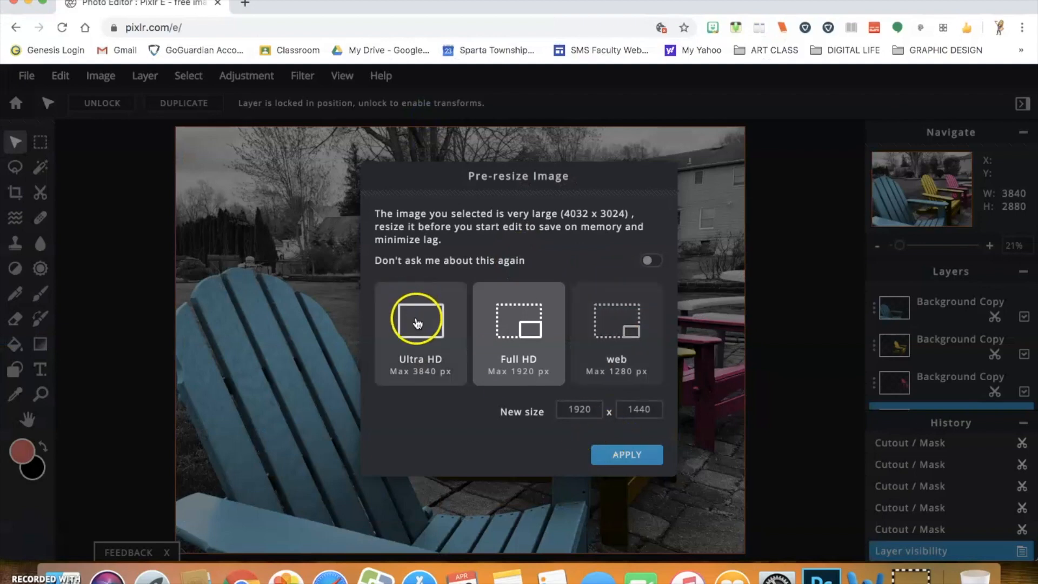
pyautogui.click(627, 454)
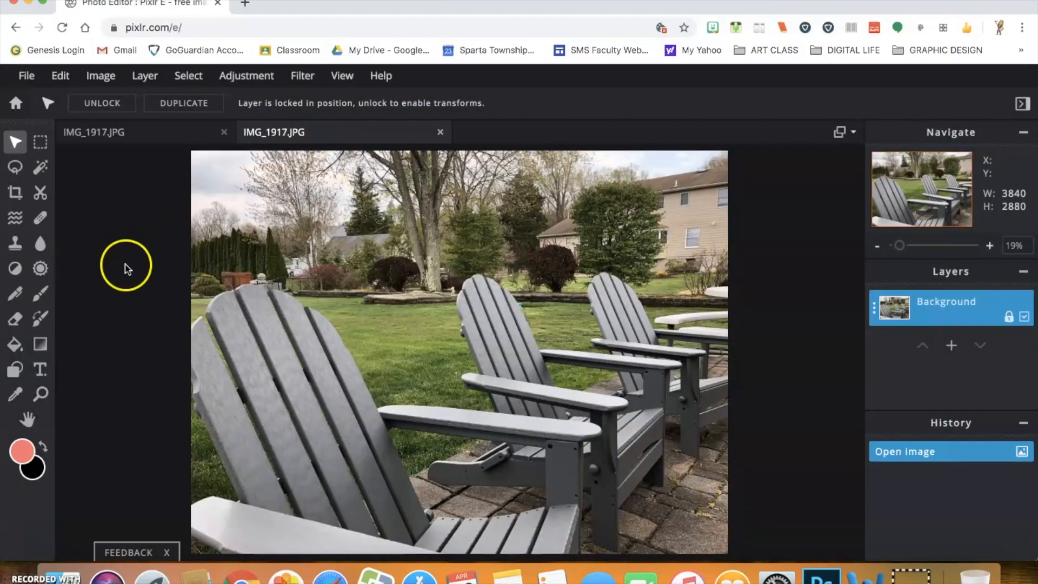
# Fit the coloured-chairs example to the window, then close both open IMG_1917.JPG images.
pyautogui.click(129, 135)
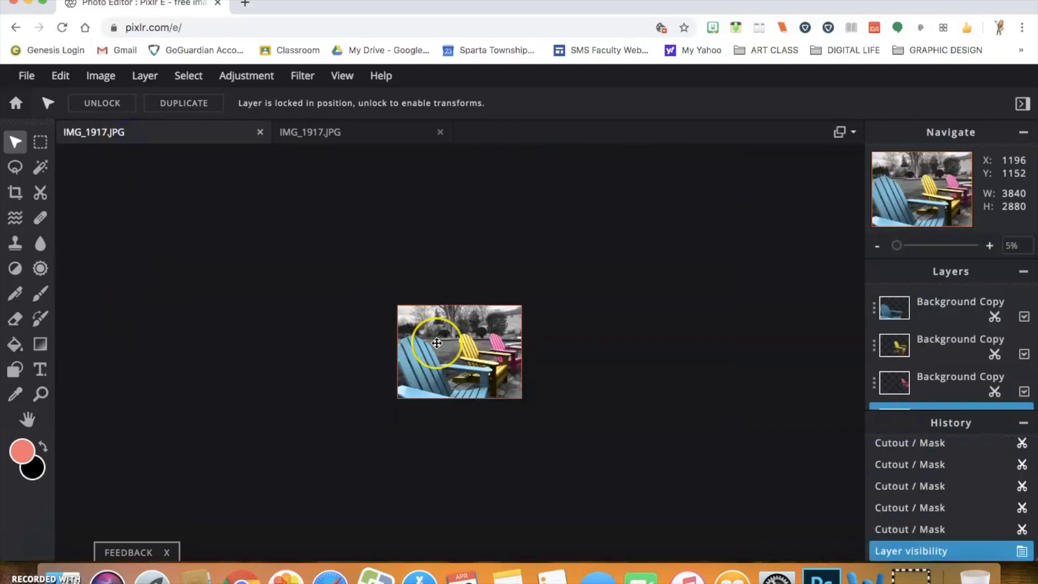
pyautogui.hotkey('ctrl', '0')
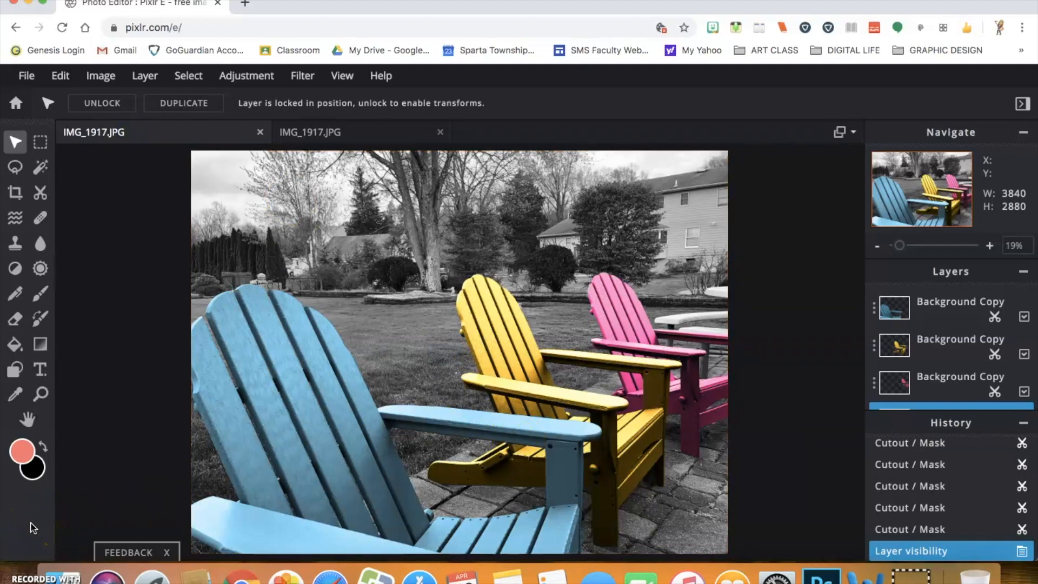
pyautogui.click(260, 133)
pyautogui.click(260, 133)
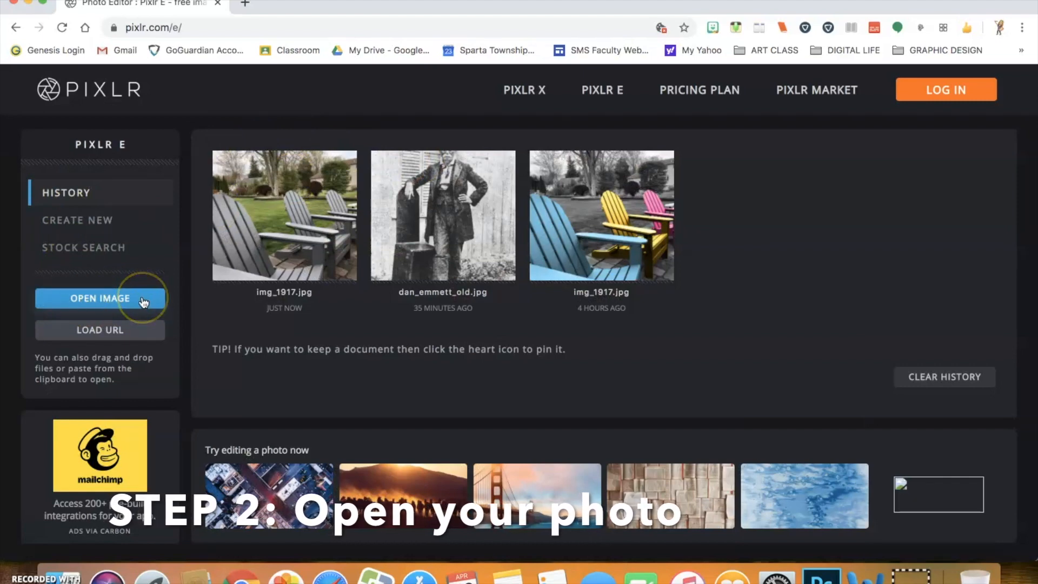
# From the start page, open IMG_1917.JPG from Downloads with the Ultra HD pre-resize option.
pyautogui.click(95, 298)
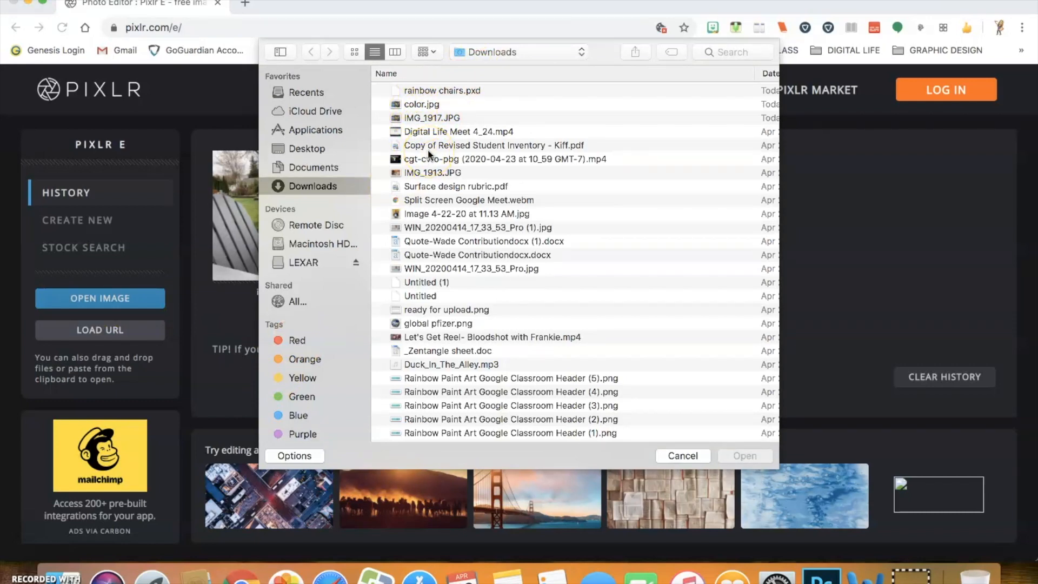
pyautogui.click(431, 117)
pyautogui.click(740, 456)
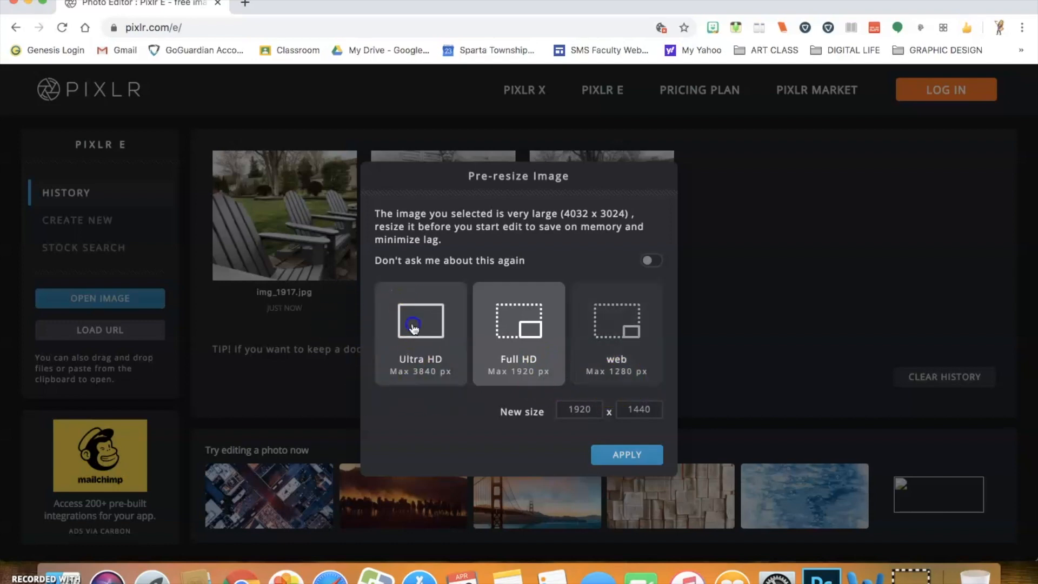
pyautogui.click(413, 323)
pyautogui.click(610, 453)
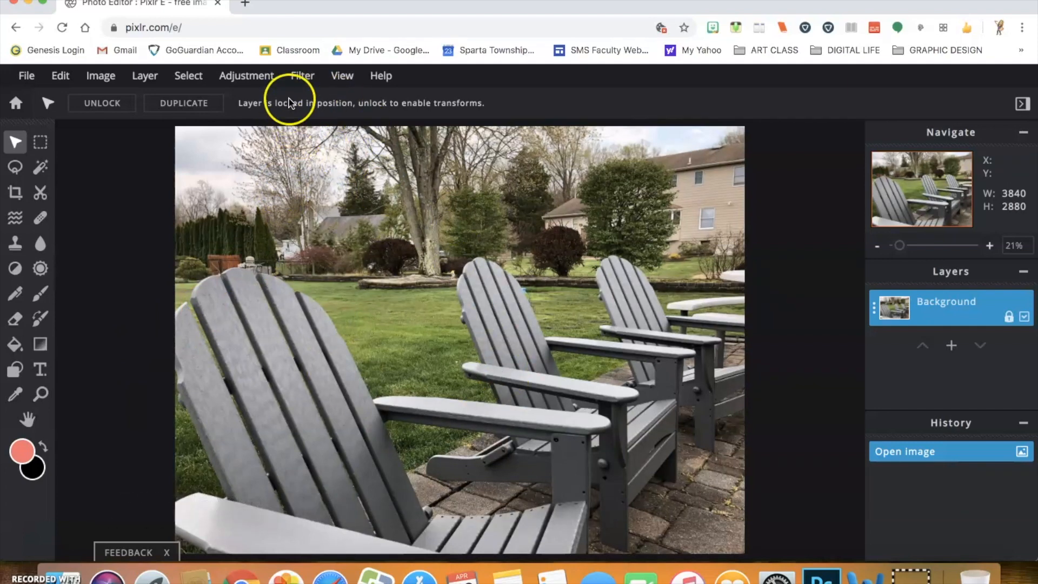
# Try removing the photo's colour with Hue & saturation at a saturation of -100, then cancel the adjustment.
pyautogui.click(258, 80)
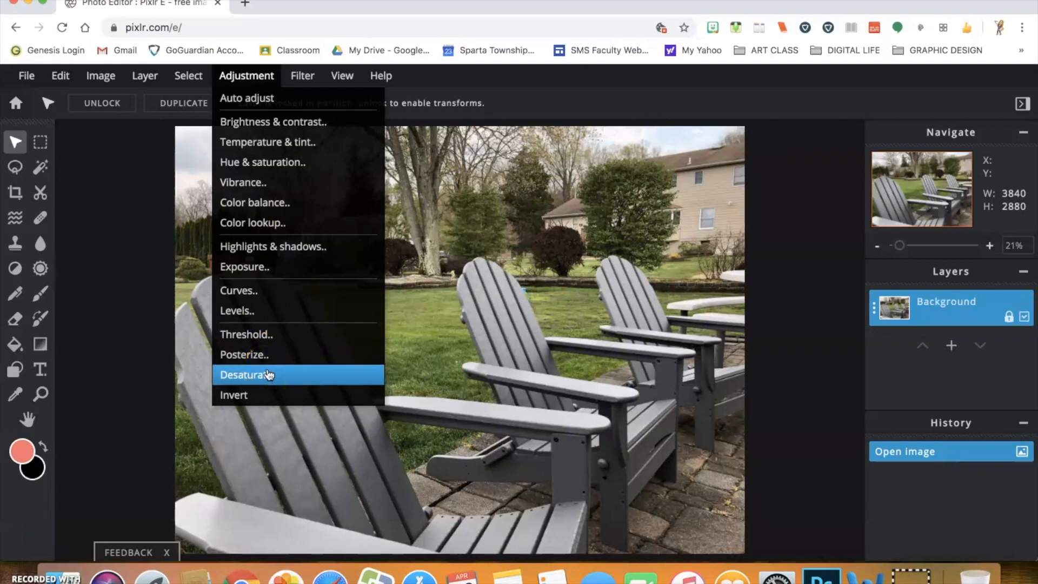
pyautogui.click(291, 163)
pyautogui.moveTo(519, 364); pyautogui.dragTo(439, 366)
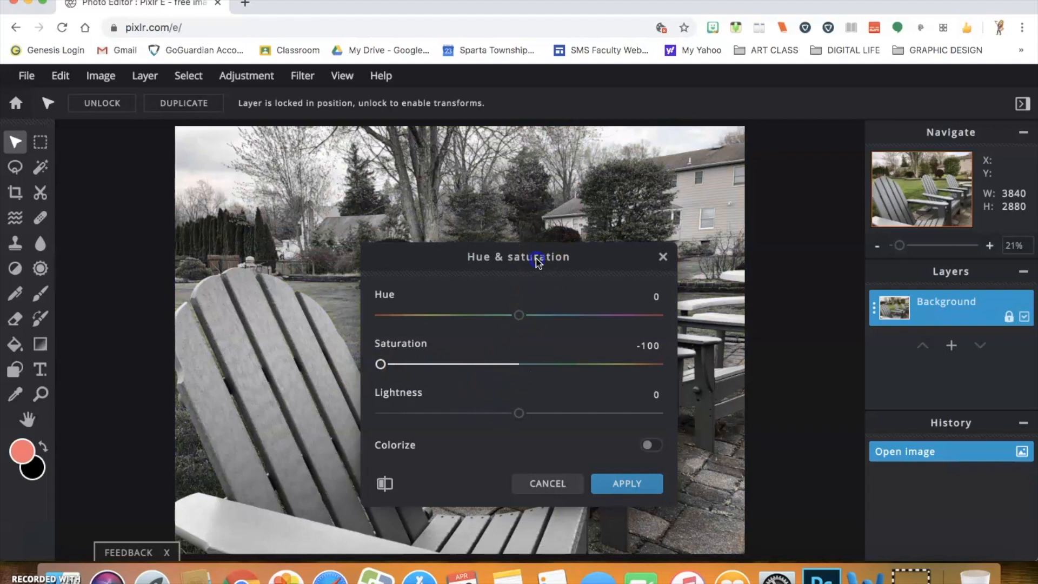
pyautogui.moveTo(537, 259); pyautogui.dragTo(811, 192)
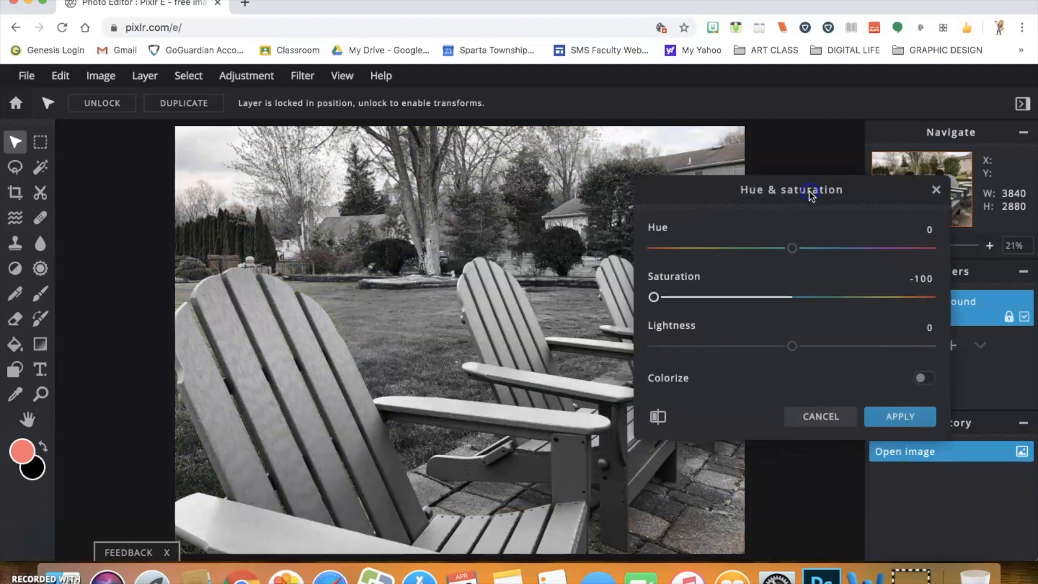
pyautogui.click(820, 416)
# Convert the photo to black and white with the Desaturate adjustment.
pyautogui.click(239, 77)
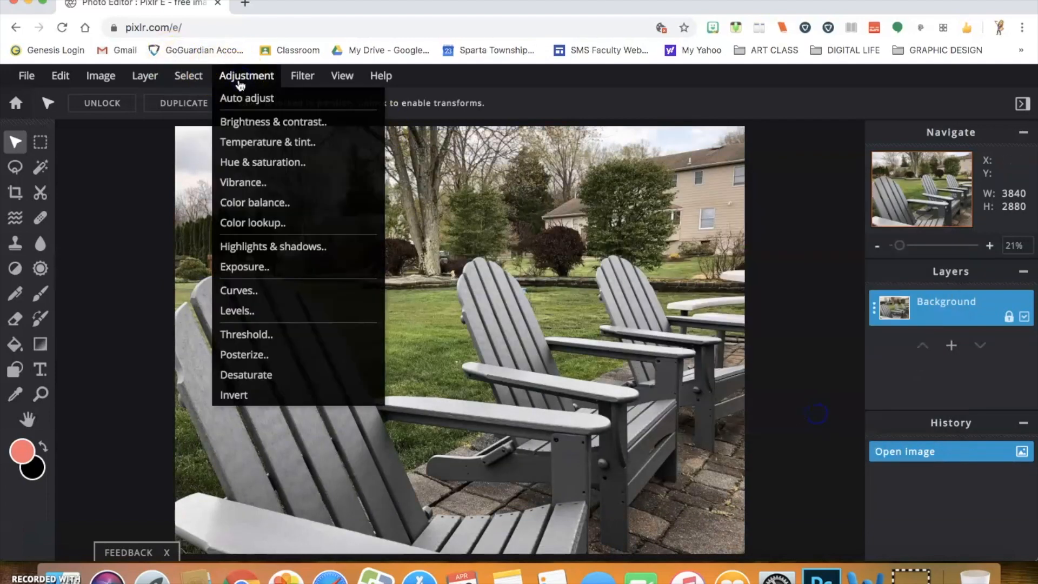
pyautogui.click(263, 375)
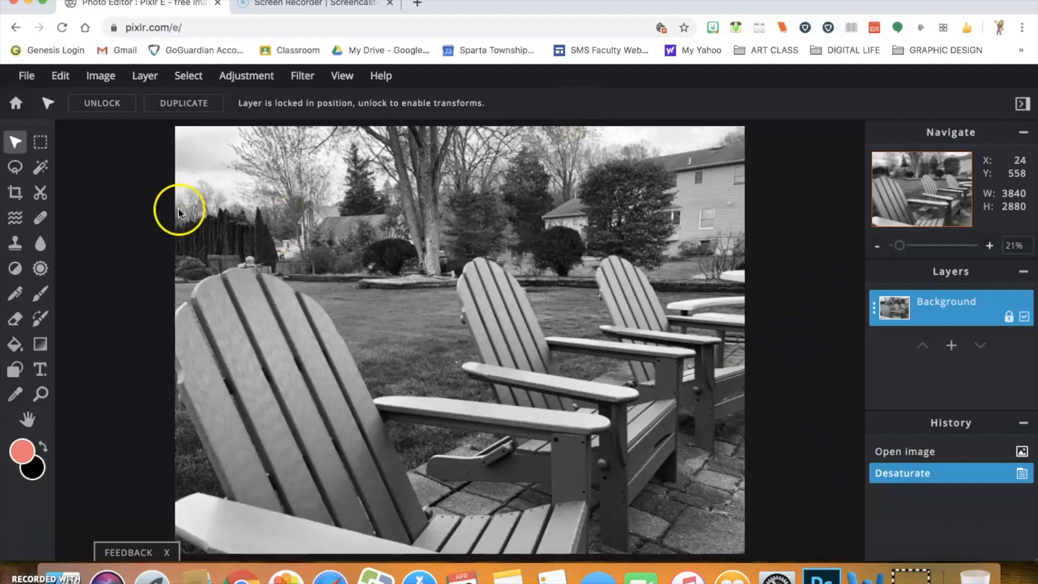
# Try a free crop that trims the upper part of the photo to about 3840 × 2141 px, then reset it.
pyautogui.click(15, 192)
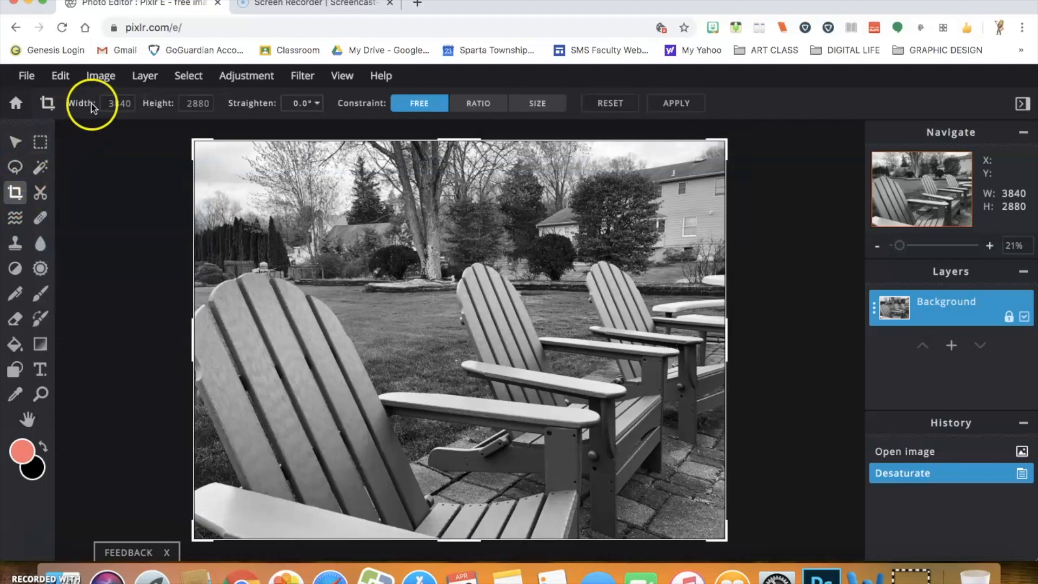
pyautogui.click(415, 103)
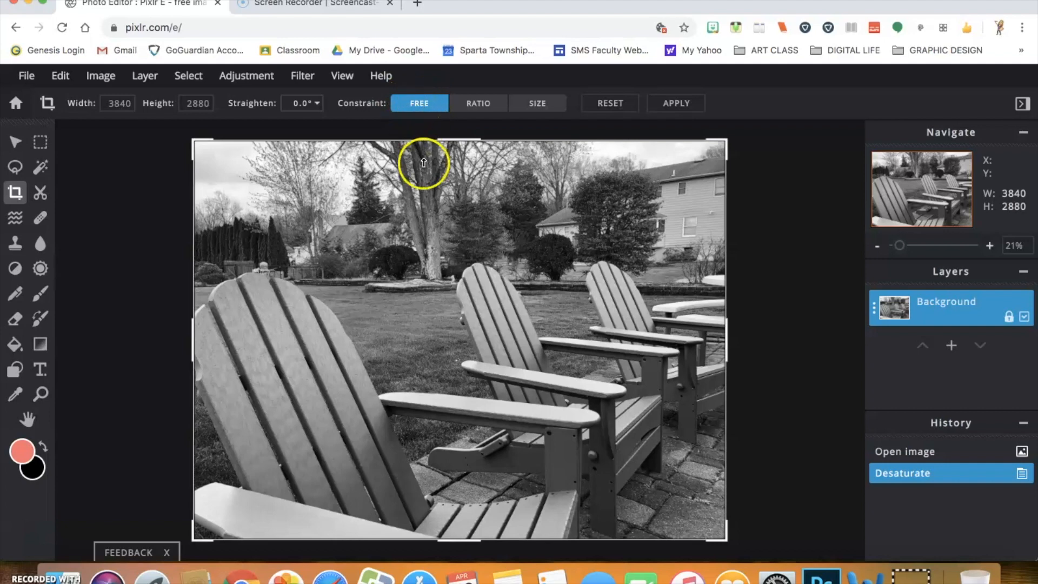
pyautogui.moveTo(461, 140); pyautogui.dragTo(458, 220)
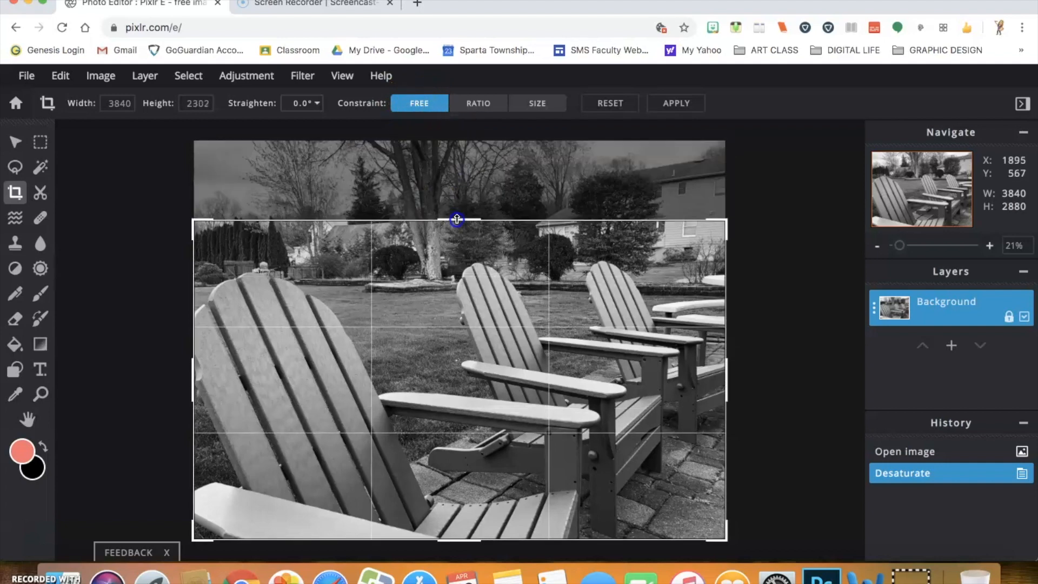
pyautogui.moveTo(726, 385); pyautogui.dragTo(701, 385)
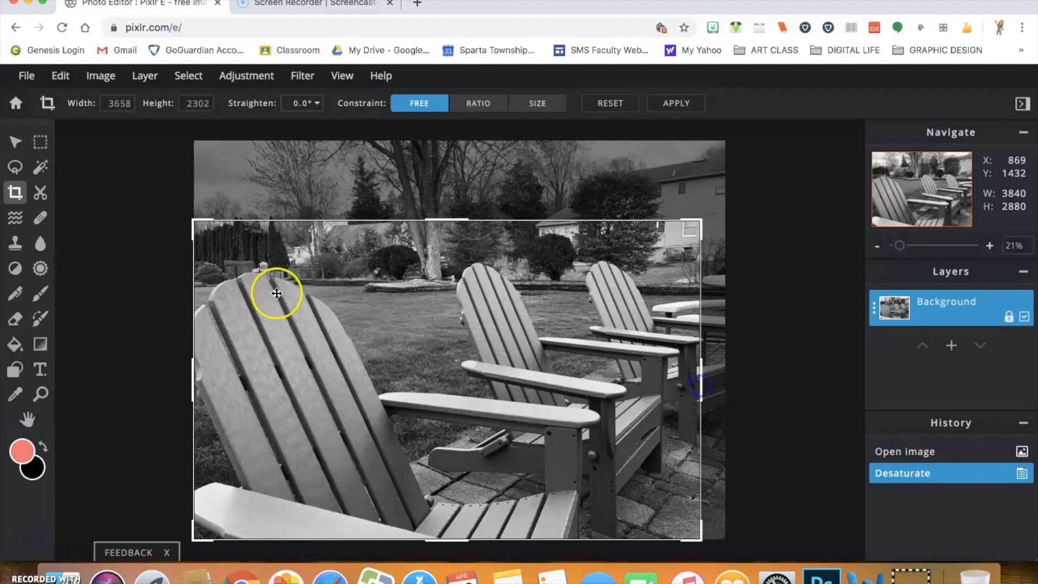
pyautogui.moveTo(194, 222); pyautogui.dragTo(196, 260)
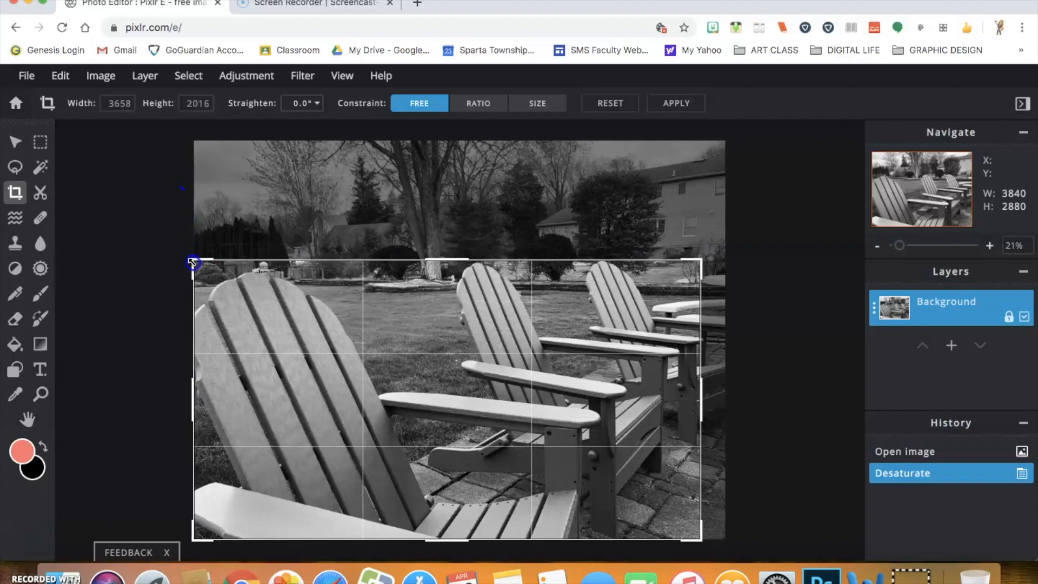
pyautogui.moveTo(460, 259); pyautogui.dragTo(459, 241)
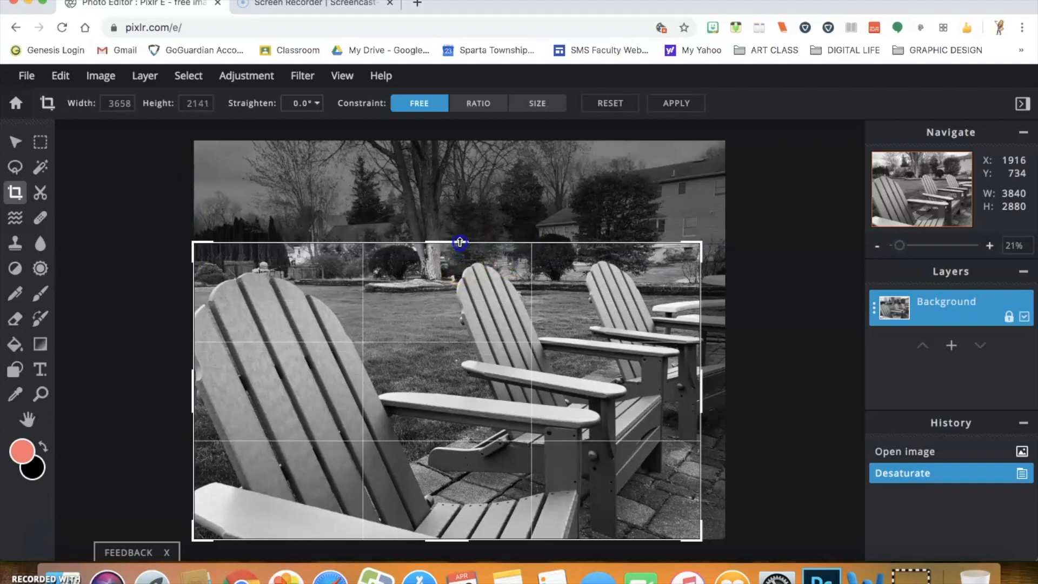
pyautogui.moveTo(701, 397); pyautogui.dragTo(725, 398)
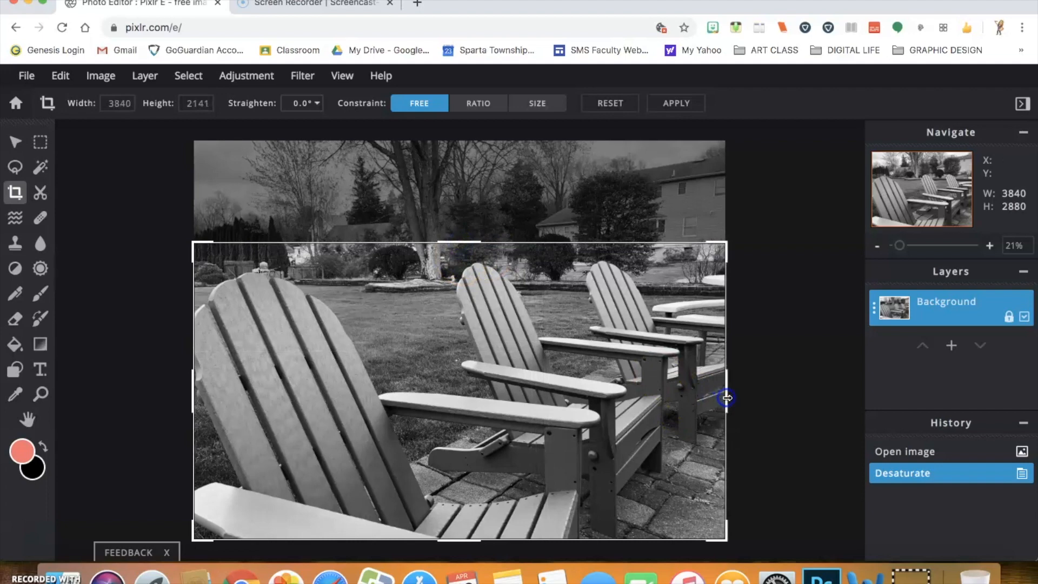
pyautogui.click(615, 105)
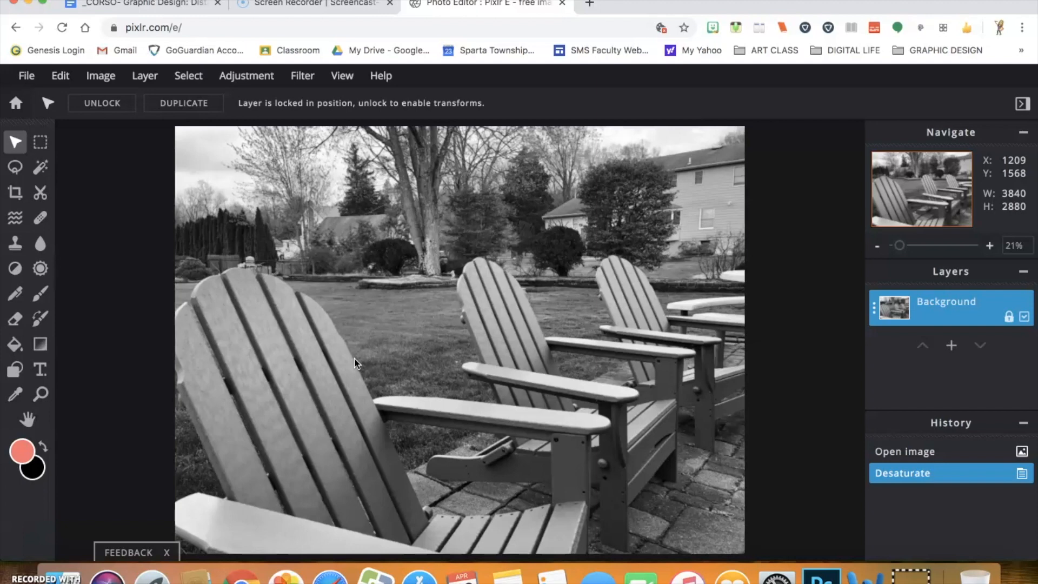
# Duplicate the locked Background layer and select the Background Copy layer.
pyautogui.click(380, 398)
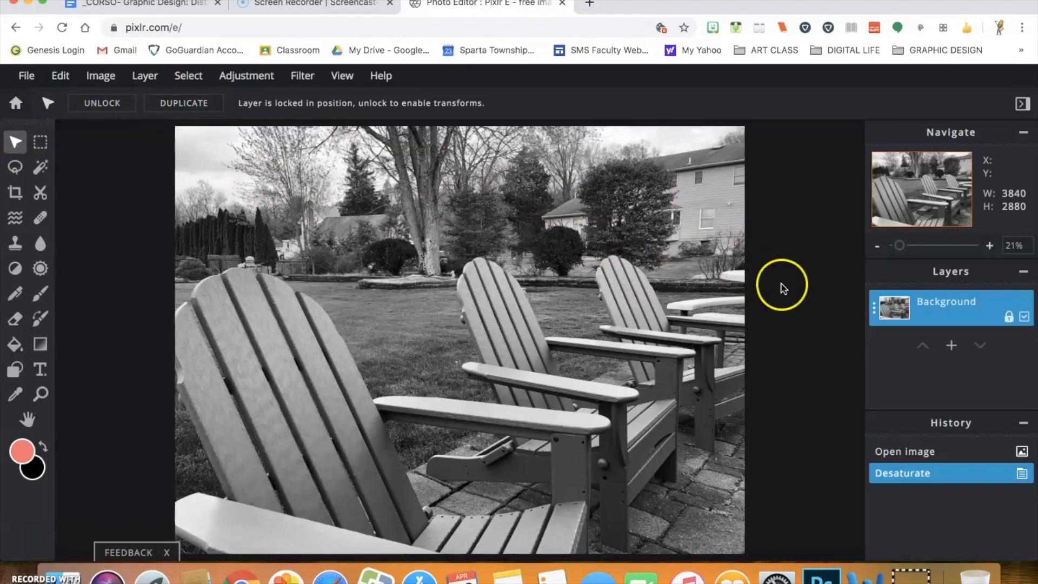
pyautogui.click(874, 311)
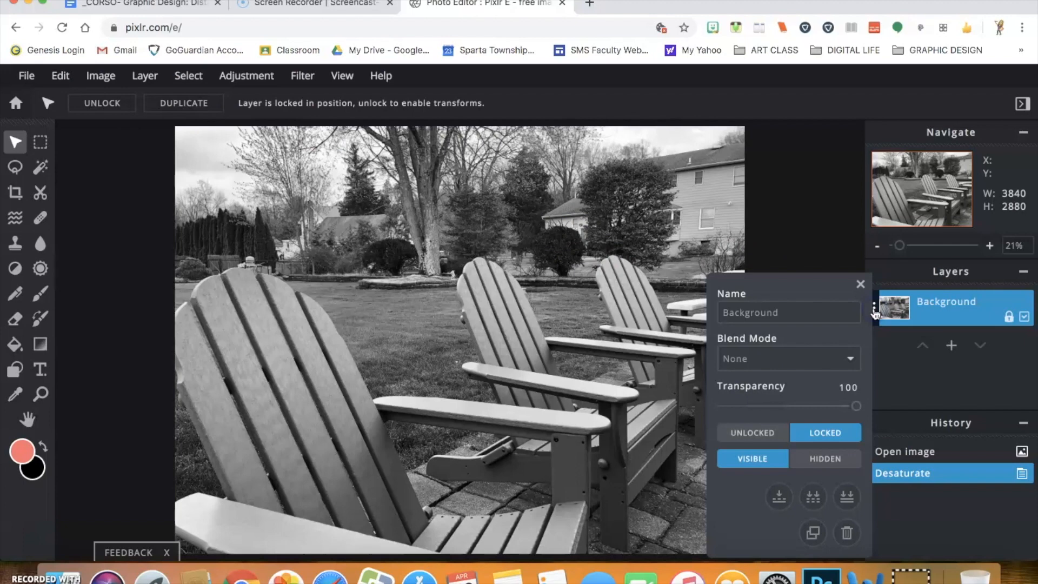
pyautogui.click(812, 532)
pyautogui.click(813, 532)
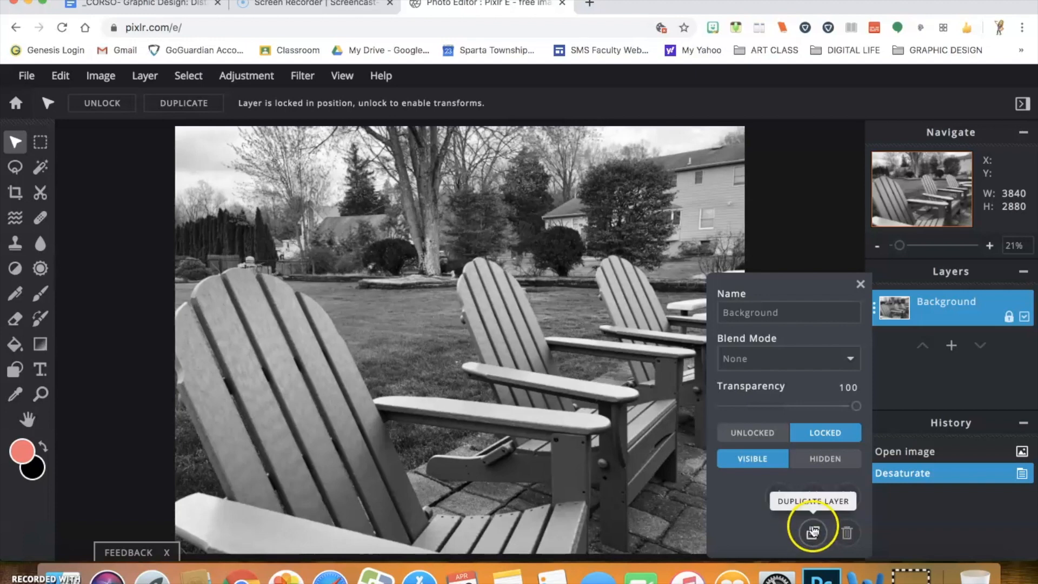
pyautogui.click(813, 532)
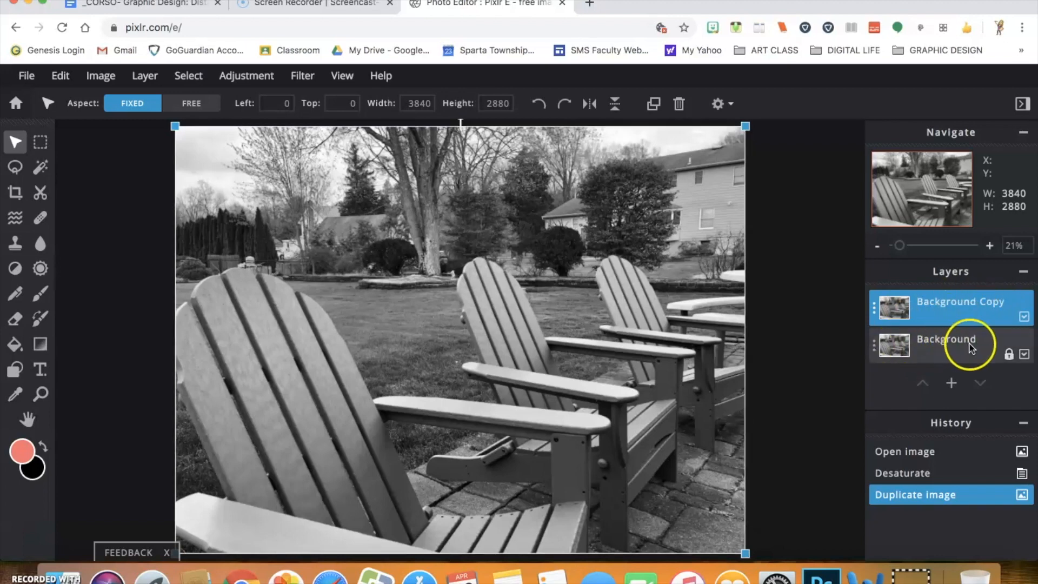
pyautogui.click(952, 309)
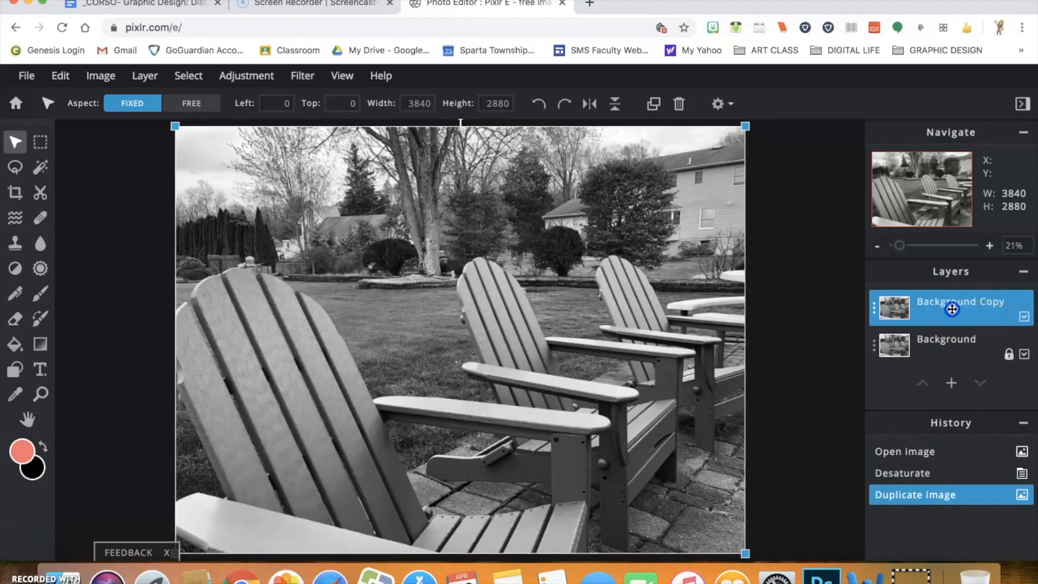
pyautogui.click(940, 315)
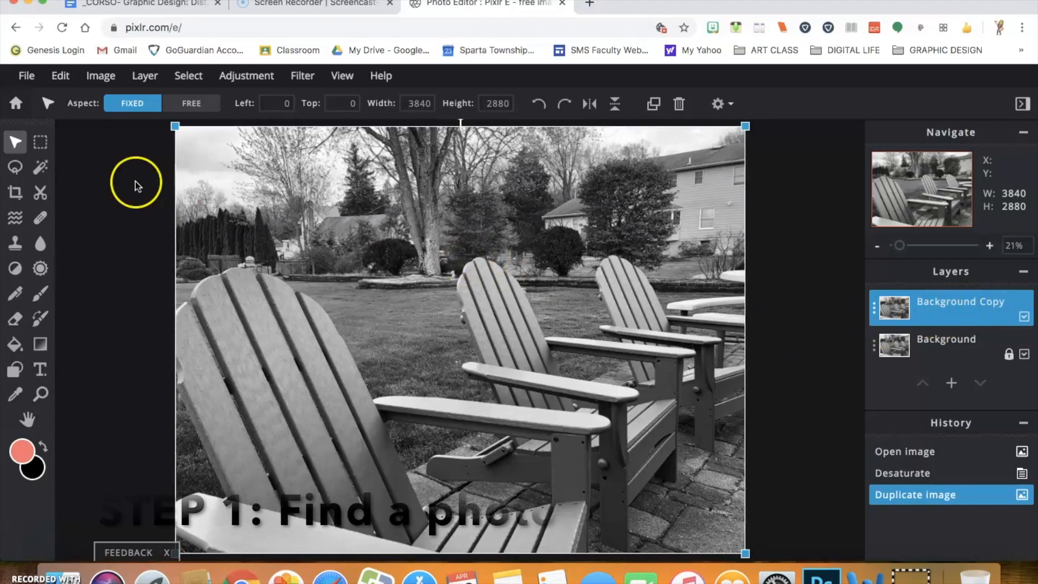
# Try a rectangular cutout on the Background Copy layer, then revert to the Duplicate image history state.
pyautogui.click(41, 193)
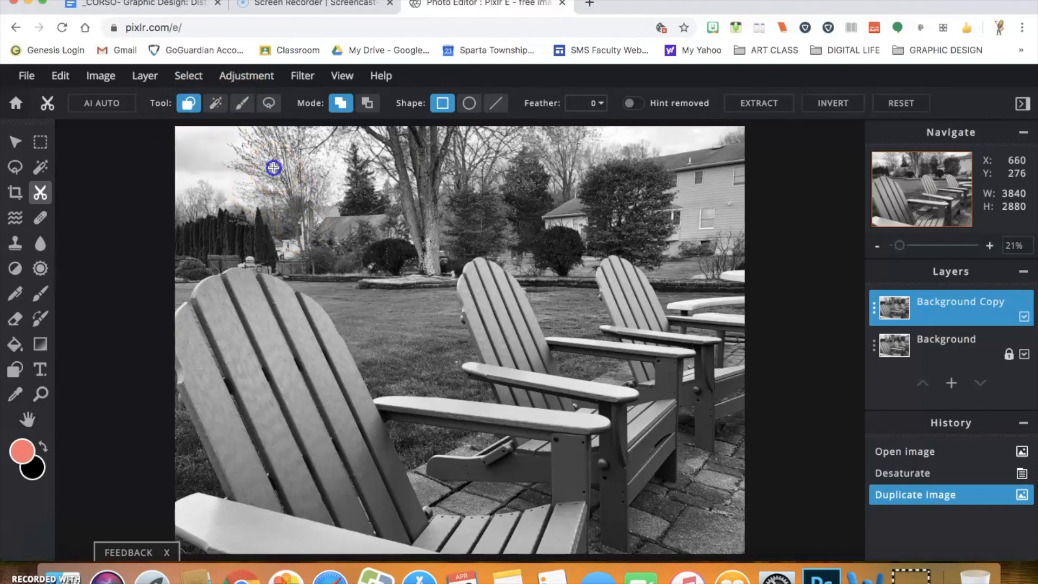
pyautogui.moveTo(418, 268); pyautogui.dragTo(425, 270)
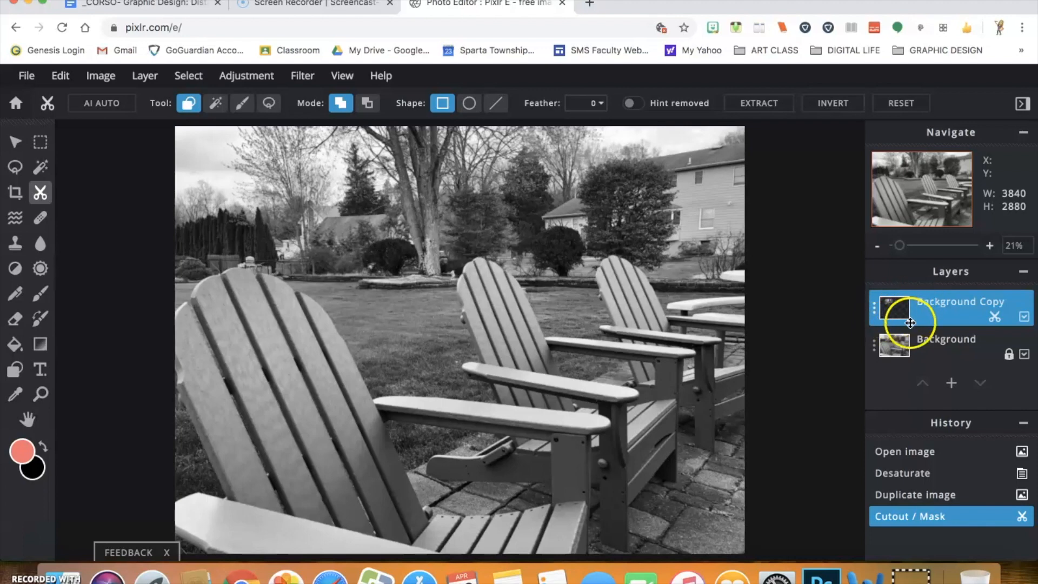
pyautogui.click(920, 493)
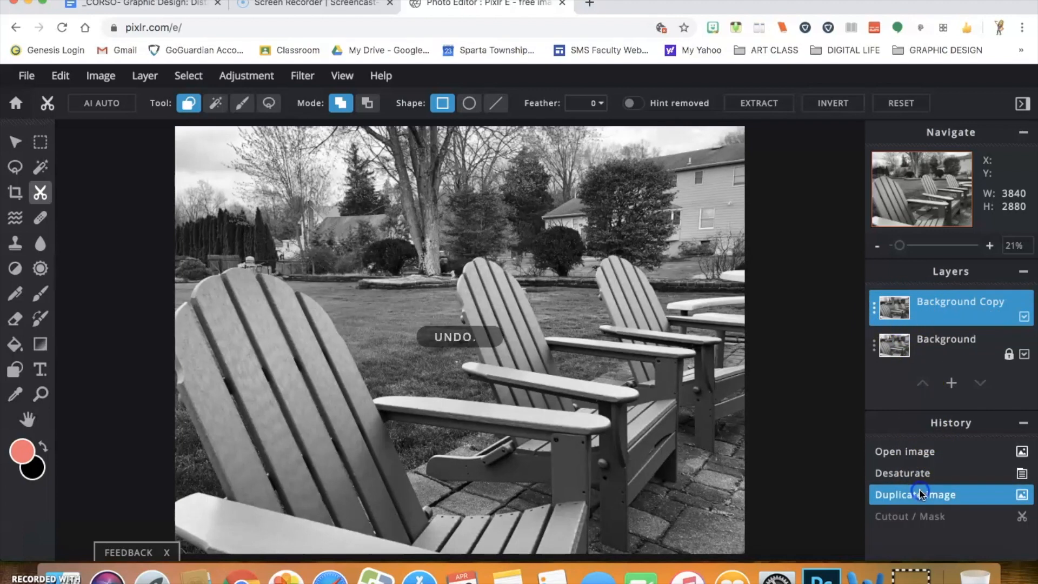
# Hide the original Background layer beneath the copy.
pyautogui.click(1023, 355)
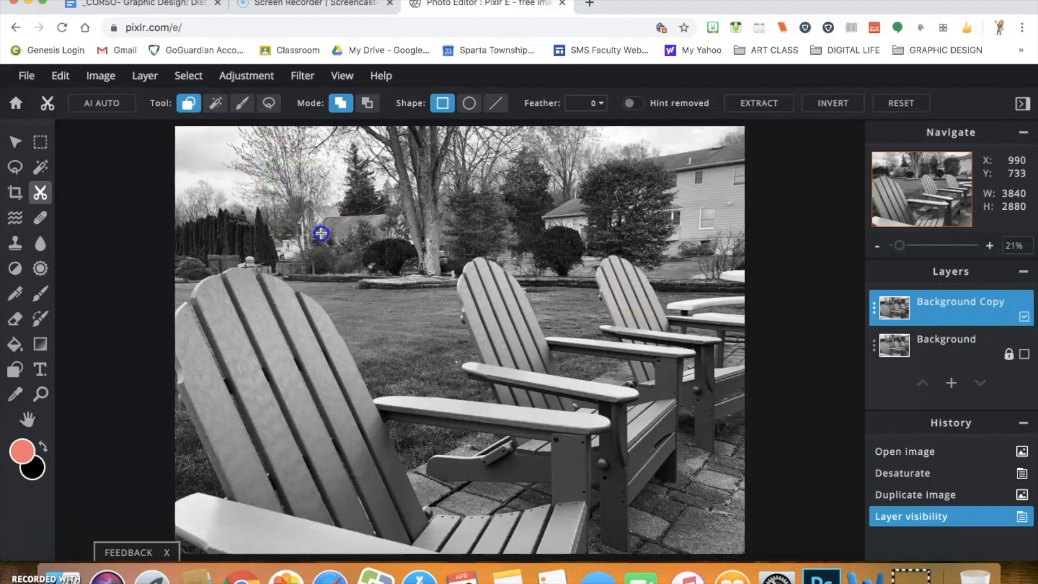
# Try a rectangular cutout over the house and trees, and extend it with 40 px cutout brush strokes down to the middle chair's backrest.
pyautogui.moveTo(373, 263); pyautogui.dragTo(427, 277)
pyautogui.moveTo(384, 235)
pyautogui.mouseDown()
pyautogui.moveTo(341, 225)
pyautogui.moveTo(283, 174)
pyautogui.moveTo(267, 185)
pyautogui.moveTo(301, 269)
pyautogui.moveTo(373, 215)
pyautogui.moveTo(283, 248)
pyautogui.moveTo(391, 203)
pyautogui.mouseUp()
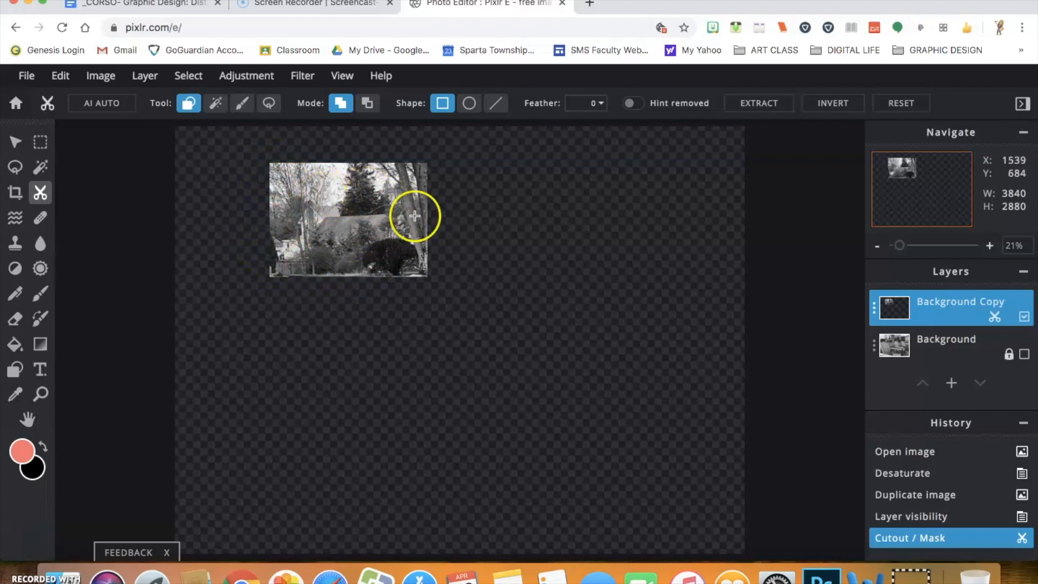
pyautogui.click(242, 104)
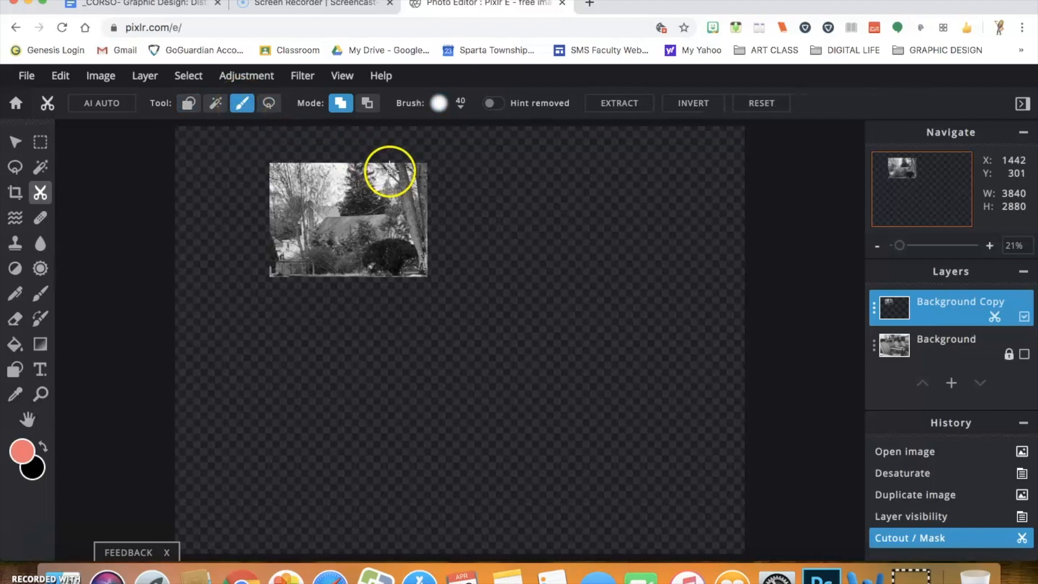
pyautogui.moveTo(411, 185); pyautogui.dragTo(427, 188)
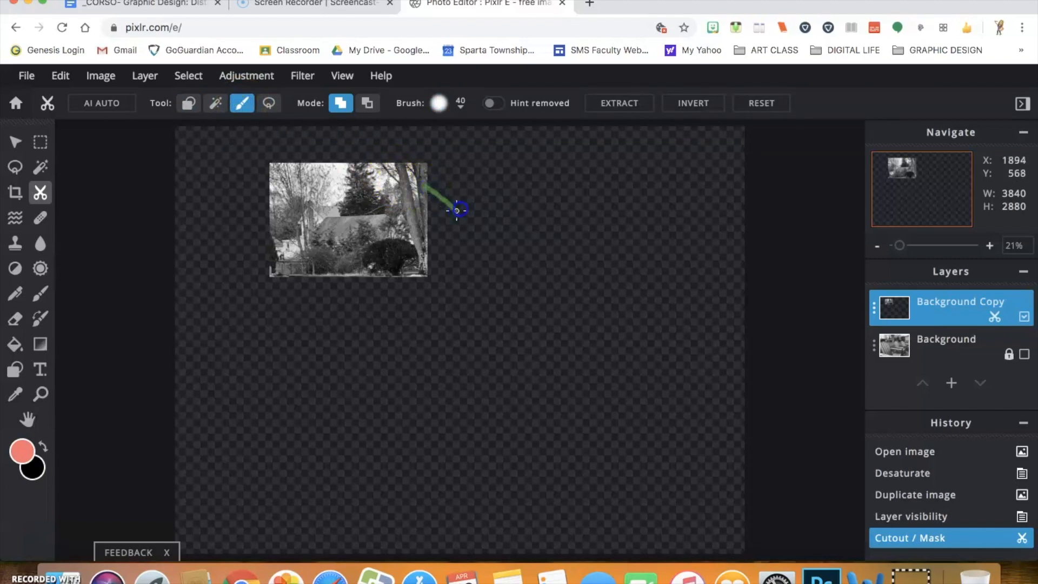
pyautogui.moveTo(501, 227)
pyautogui.mouseDown()
pyautogui.moveTo(428, 222)
pyautogui.moveTo(467, 235)
pyautogui.moveTo(464, 202)
pyautogui.moveTo(431, 221)
pyautogui.mouseUp()
pyautogui.moveTo(449, 183)
pyautogui.mouseDown()
pyautogui.moveTo(428, 234)
pyautogui.moveTo(455, 220)
pyautogui.moveTo(464, 232)
pyautogui.moveTo(483, 223)
pyautogui.moveTo(457, 259)
pyautogui.moveTo(505, 225)
pyautogui.moveTo(497, 236)
pyautogui.moveTo(496, 217)
pyautogui.moveTo(464, 237)
pyautogui.mouseUp()
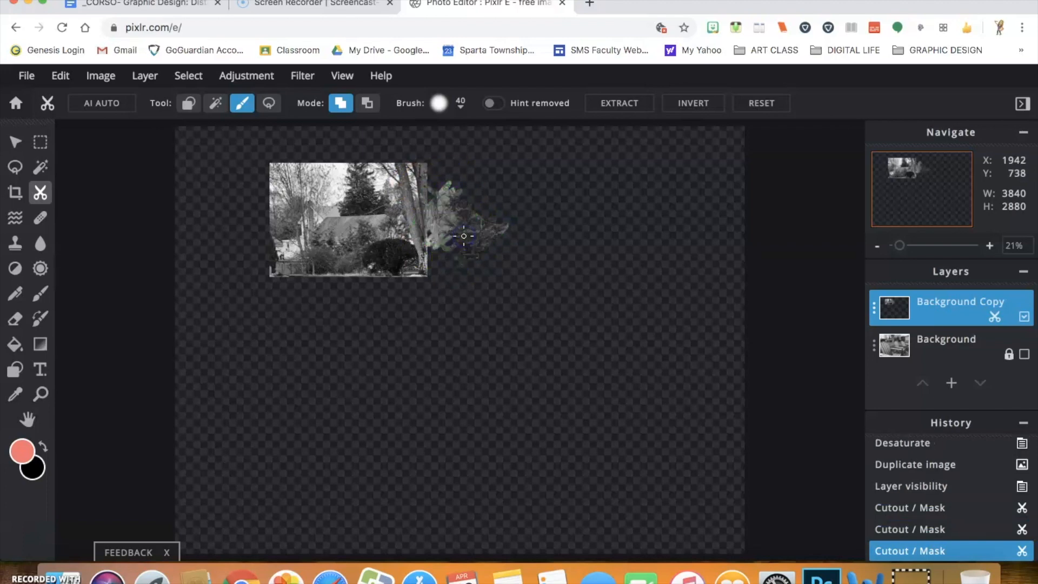
pyautogui.moveTo(442, 187)
pyautogui.mouseDown()
pyautogui.moveTo(426, 280)
pyautogui.moveTo(469, 247)
pyautogui.moveTo(458, 273)
pyautogui.moveTo(468, 243)
pyautogui.moveTo(440, 206)
pyautogui.mouseUp()
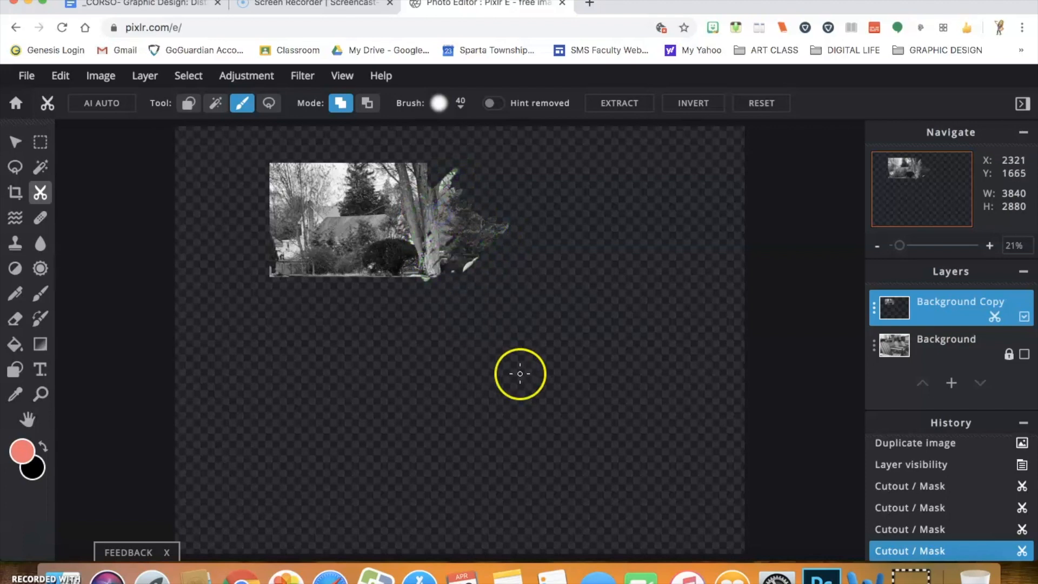
pyautogui.moveTo(457, 267)
pyautogui.mouseDown()
pyautogui.moveTo(448, 302)
pyautogui.moveTo(479, 251)
pyautogui.moveTo(487, 261)
pyautogui.moveTo(446, 302)
pyautogui.moveTo(470, 292)
pyautogui.mouseUp()
pyautogui.moveTo(491, 243)
pyautogui.mouseDown()
pyautogui.moveTo(505, 280)
pyautogui.moveTo(470, 314)
pyautogui.moveTo(501, 274)
pyautogui.moveTo(549, 252)
pyautogui.moveTo(476, 309)
pyautogui.moveTo(456, 296)
pyautogui.moveTo(485, 281)
pyautogui.moveTo(498, 302)
pyautogui.mouseUp()
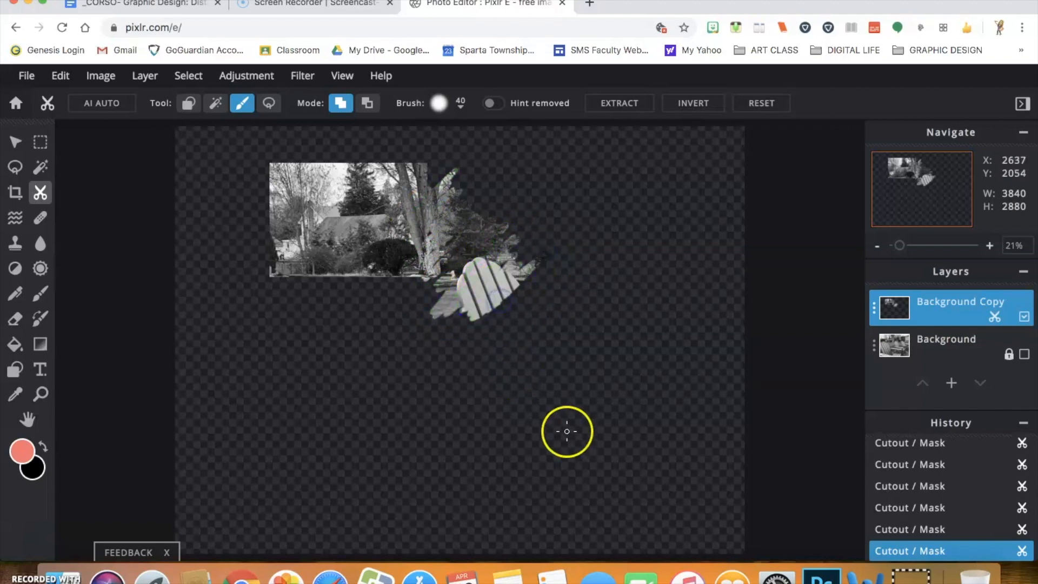
pyautogui.moveTo(475, 350); pyautogui.dragTo(472, 303)
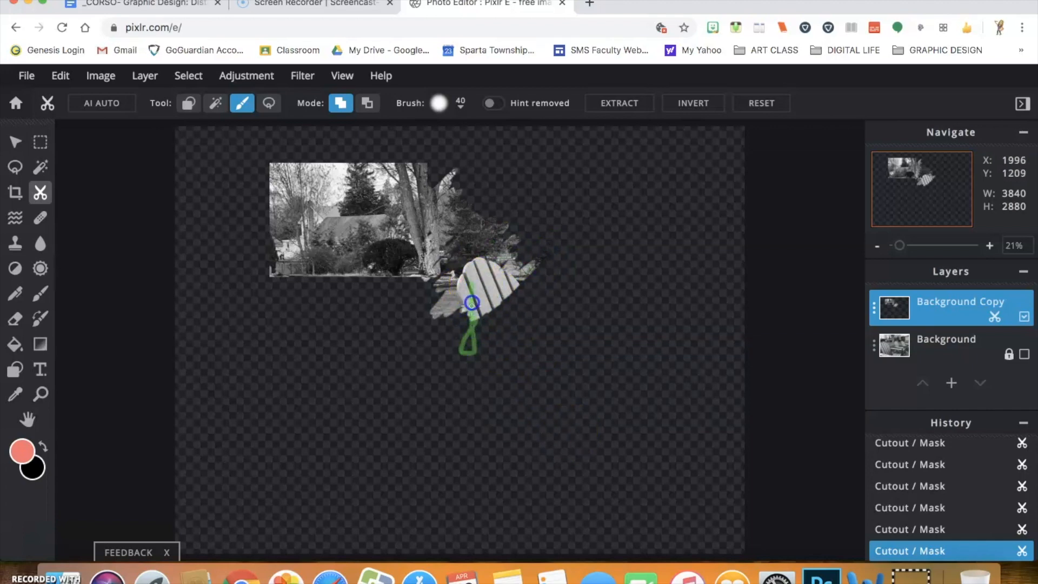
# Add the whole middle chair to the cutout with successive Lasso cutout loops around its backrest, arms, seat and legs.
pyautogui.click(268, 104)
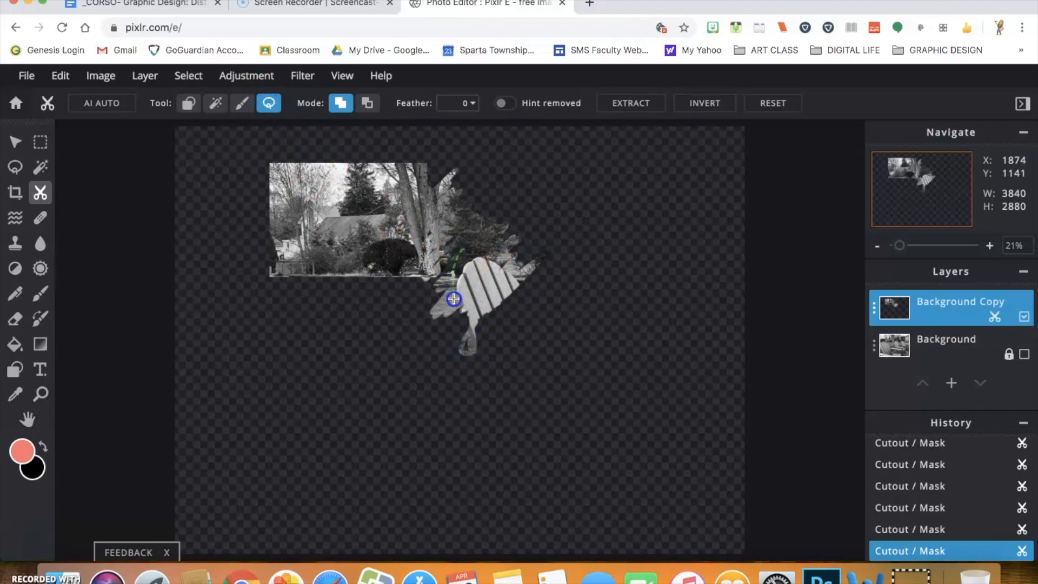
pyautogui.moveTo(495, 417)
pyautogui.mouseDown()
pyautogui.moveTo(578, 444)
pyautogui.moveTo(638, 427)
pyautogui.mouseUp()
pyautogui.click(470, 250)
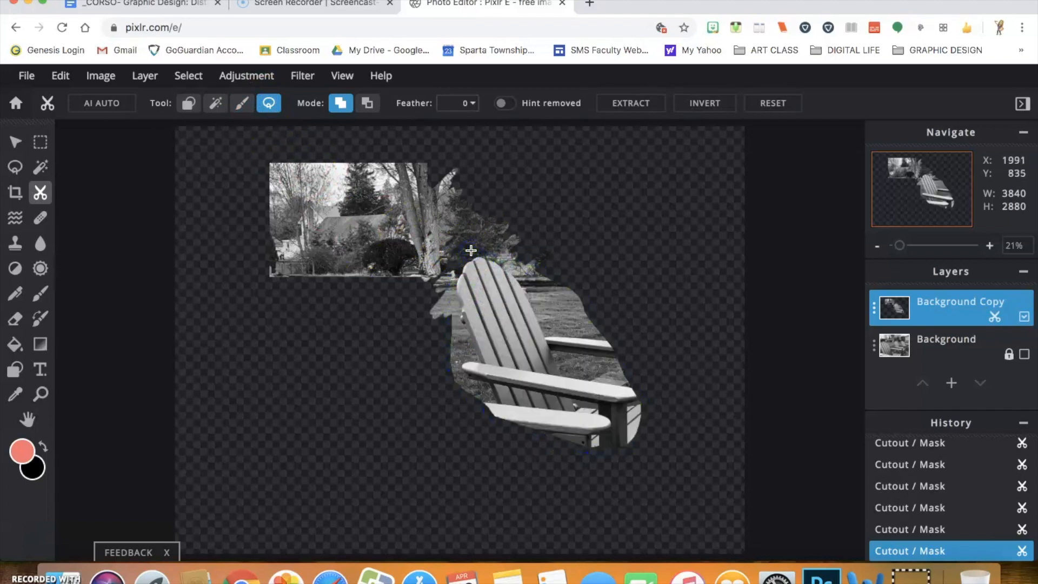
pyautogui.click(464, 341)
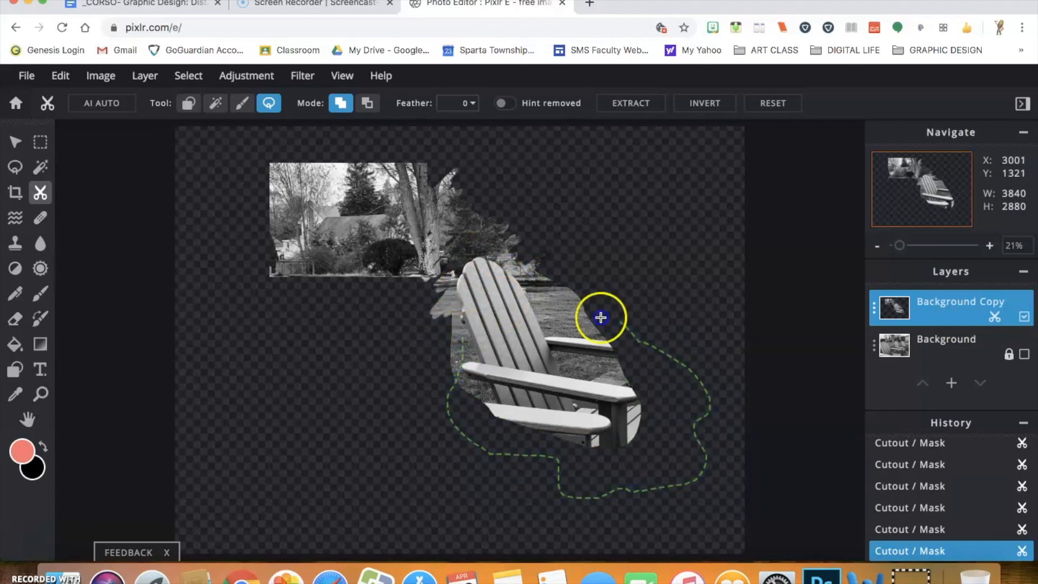
pyautogui.click(446, 391)
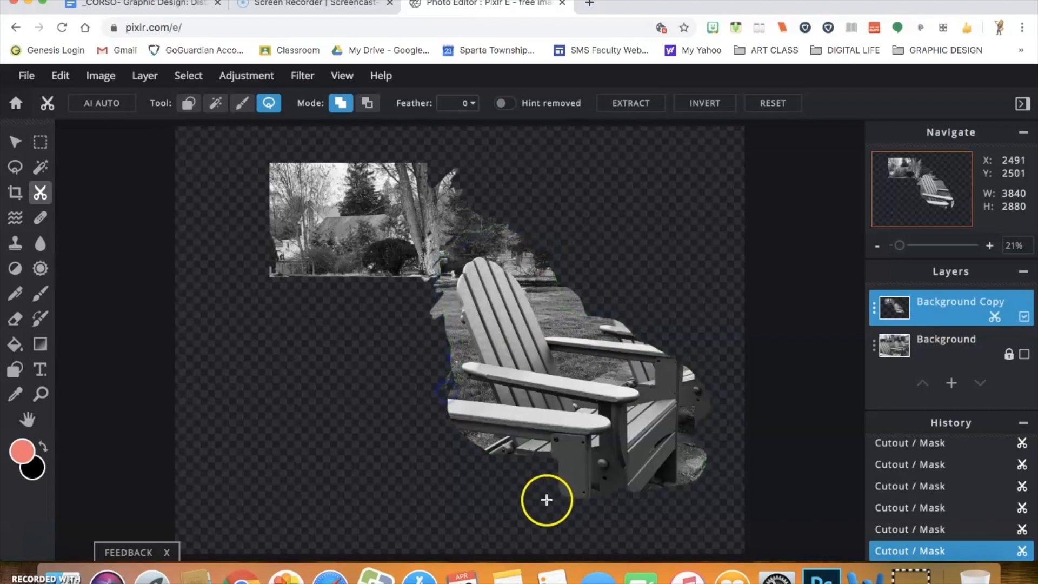
pyautogui.click(616, 331)
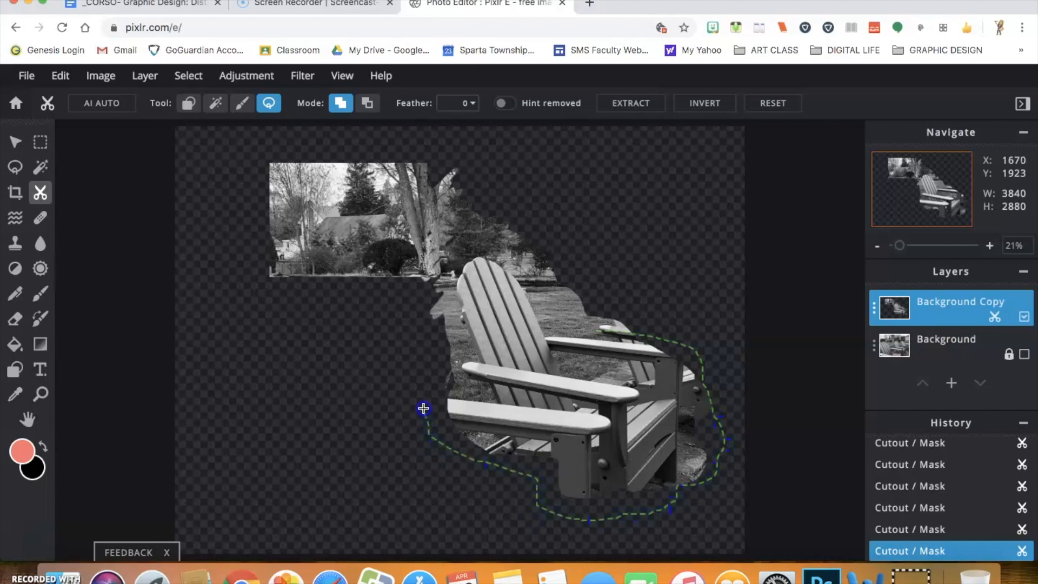
pyautogui.click(606, 325)
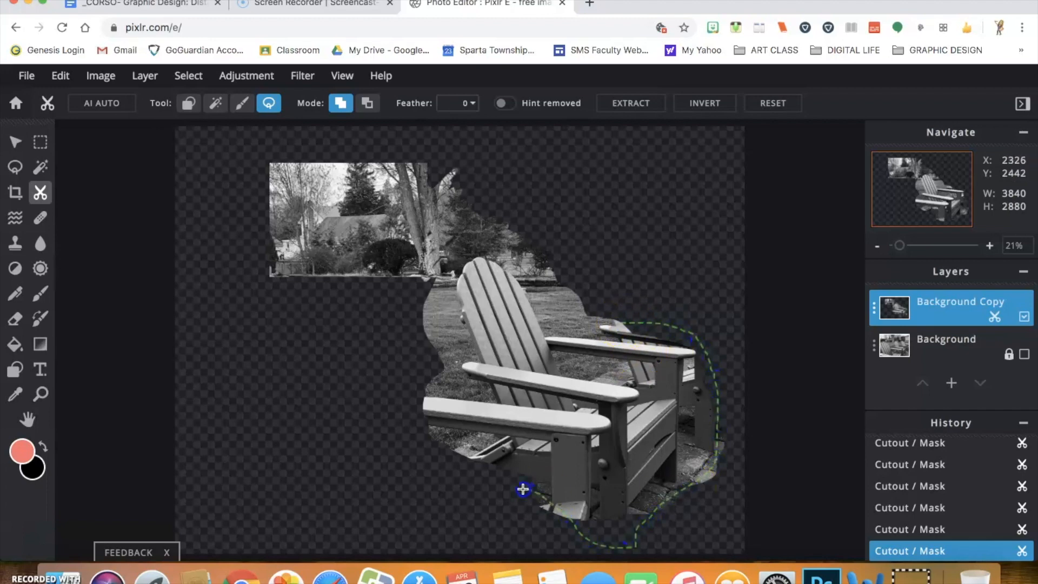
pyautogui.click(443, 332)
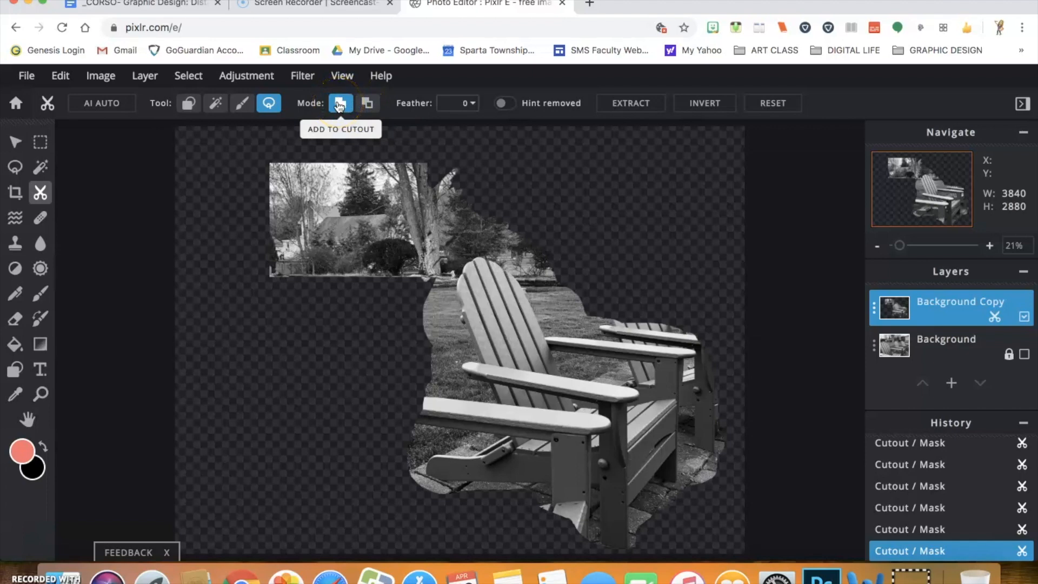
# Set the Lasso cutout to remove from the cutout and take away the rectangular area of house and trees.
pyautogui.click(367, 106)
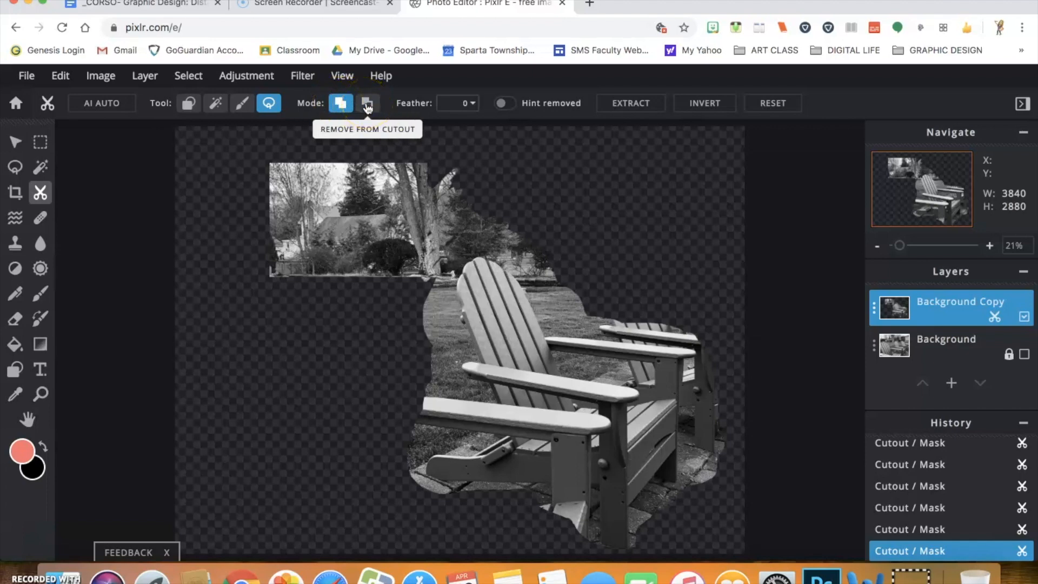
pyautogui.click(367, 106)
pyautogui.click(371, 102)
pyautogui.click(473, 178)
pyautogui.moveTo(514, 211); pyautogui.dragTo(485, 214)
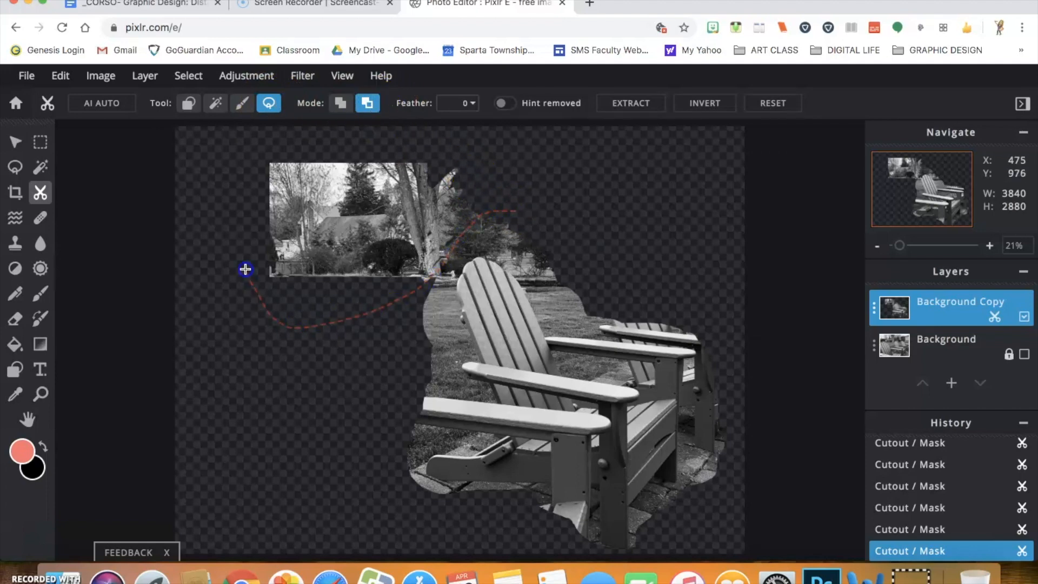
pyautogui.moveTo(238, 148); pyautogui.dragTo(342, 141)
pyautogui.moveTo(517, 212); pyautogui.dragTo(517, 211)
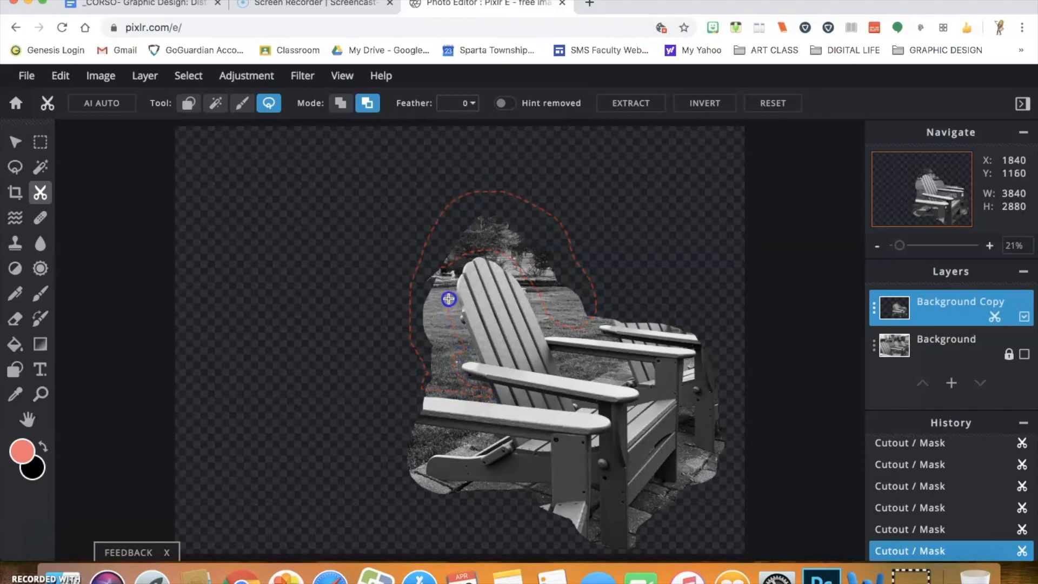
# Trim the excess background around the middle chair's backrest, far arm and rear leg with Lasso removal loops.
pyautogui.click(467, 253)
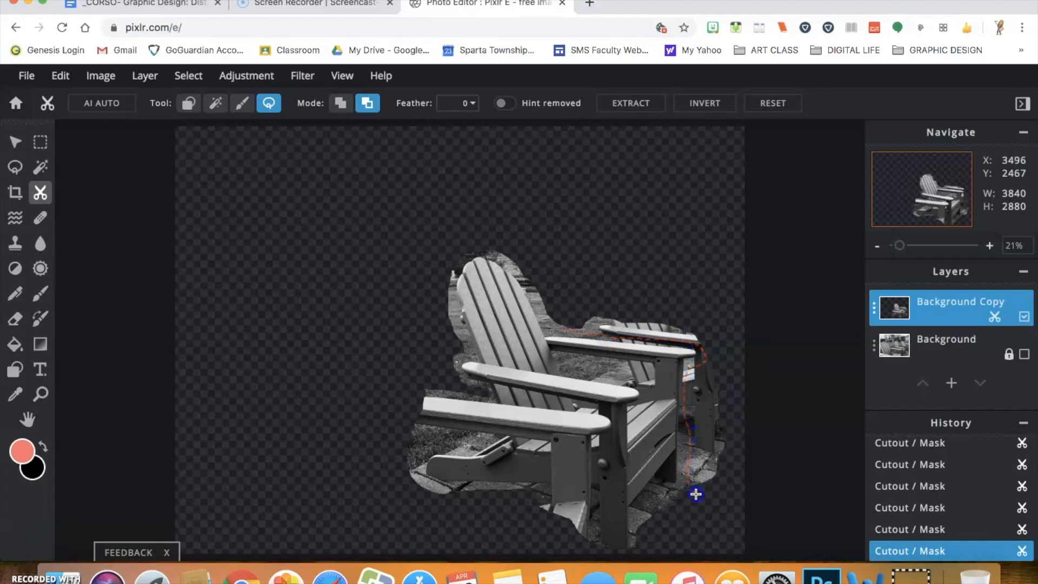
pyautogui.moveTo(725, 329)
pyautogui.mouseDown()
pyautogui.moveTo(718, 306)
pyautogui.moveTo(598, 283)
pyautogui.mouseUp()
pyautogui.moveTo(563, 329); pyautogui.dragTo(563, 329)
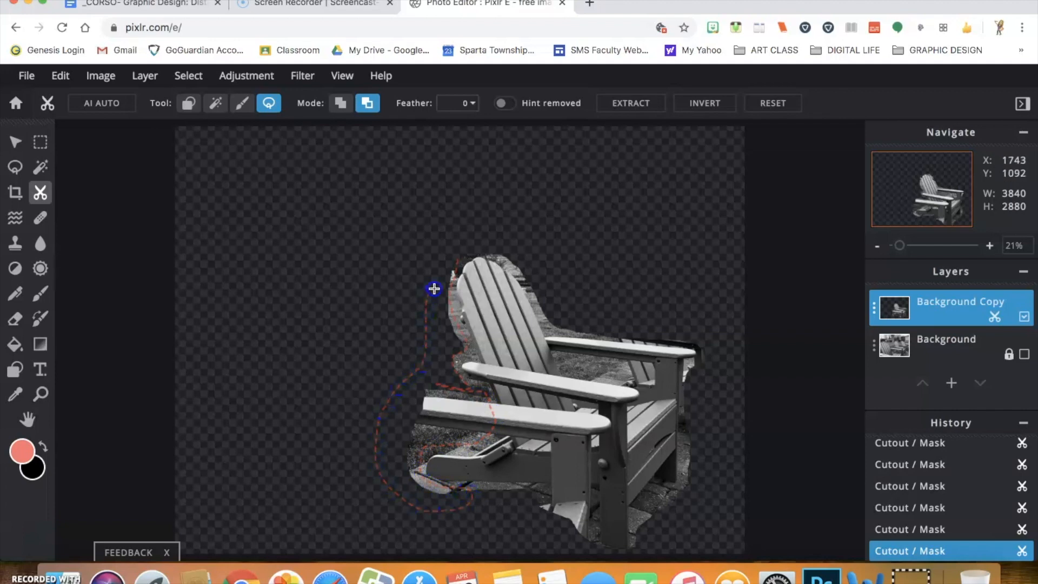
pyautogui.click(458, 261)
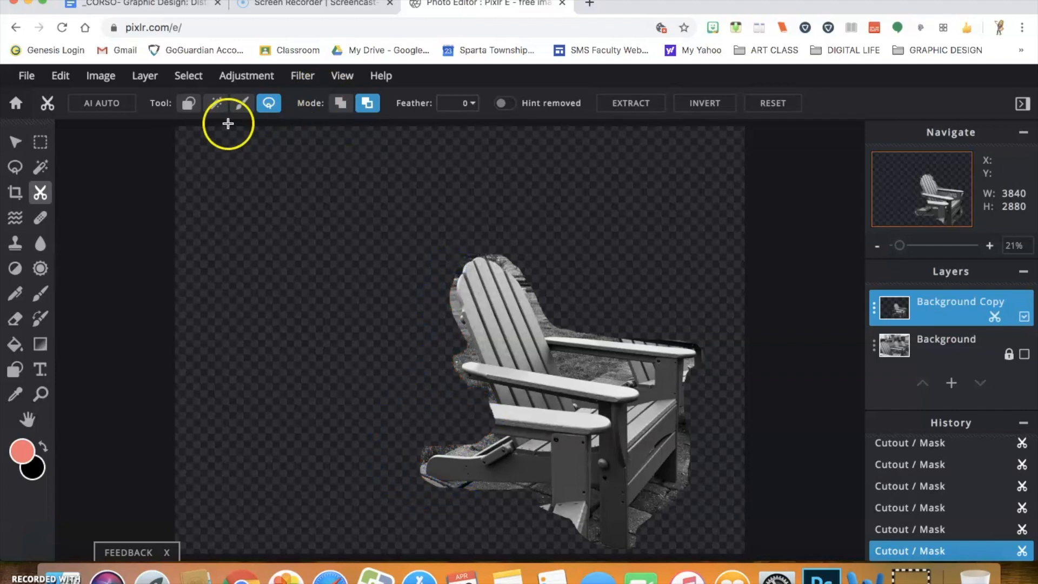
# Remove grass patches beside the chair's backrest and between its arms with the Magic cutout at tolerance 32.
pyautogui.click(221, 102)
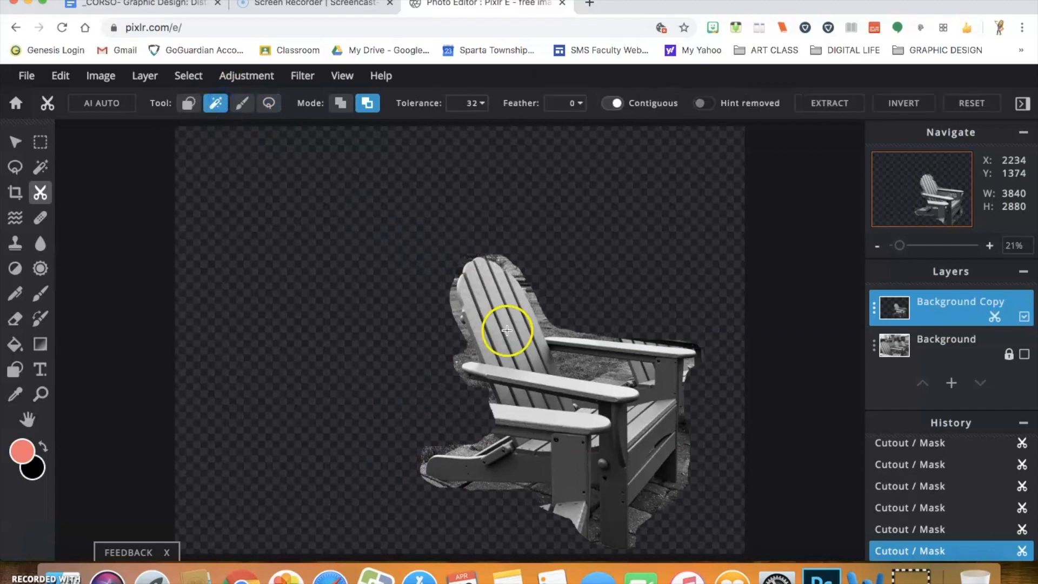
pyautogui.click(538, 306)
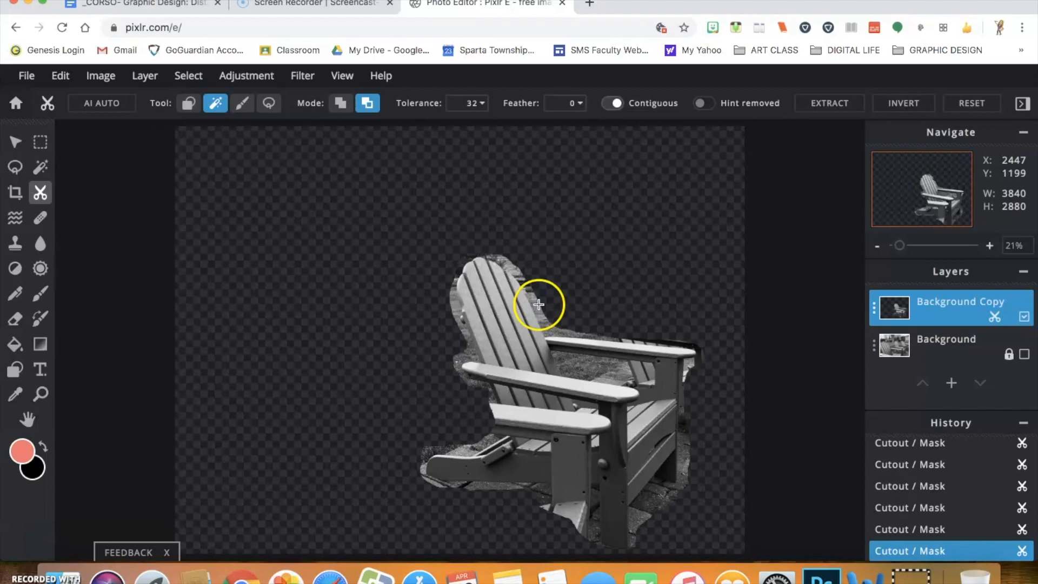
pyautogui.click(555, 329)
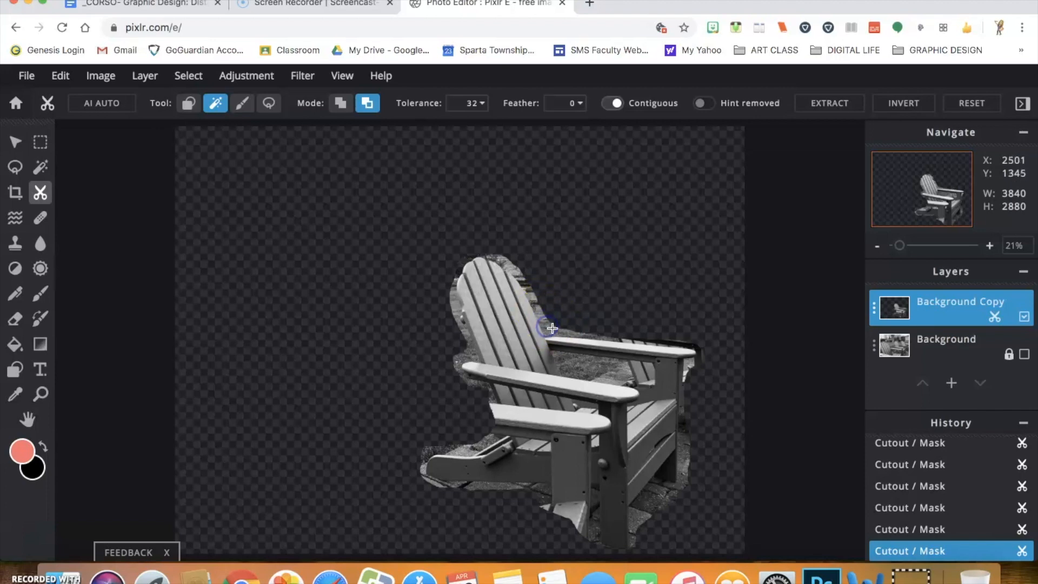
pyautogui.click(584, 332)
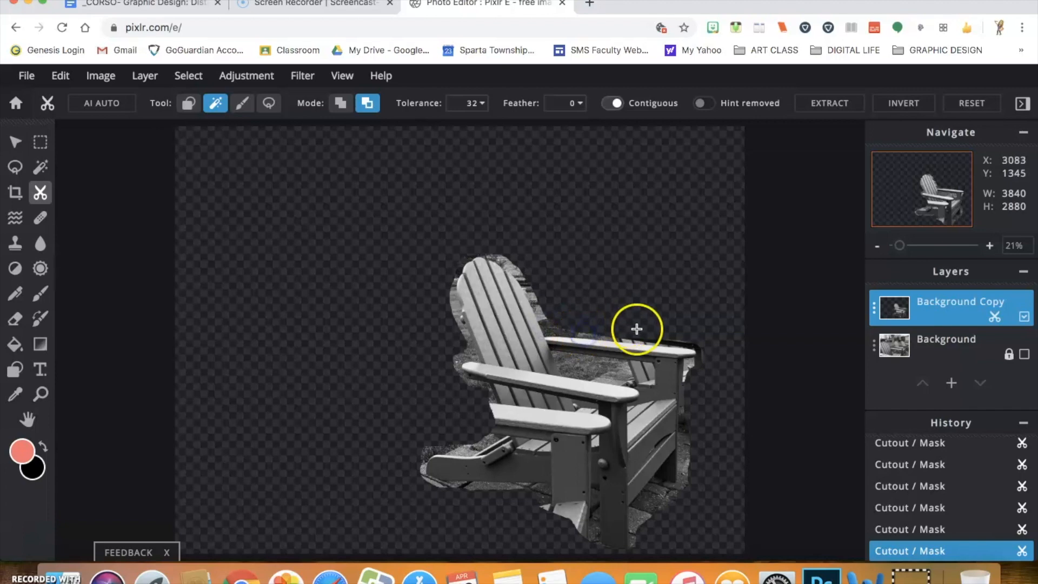
pyautogui.click(577, 364)
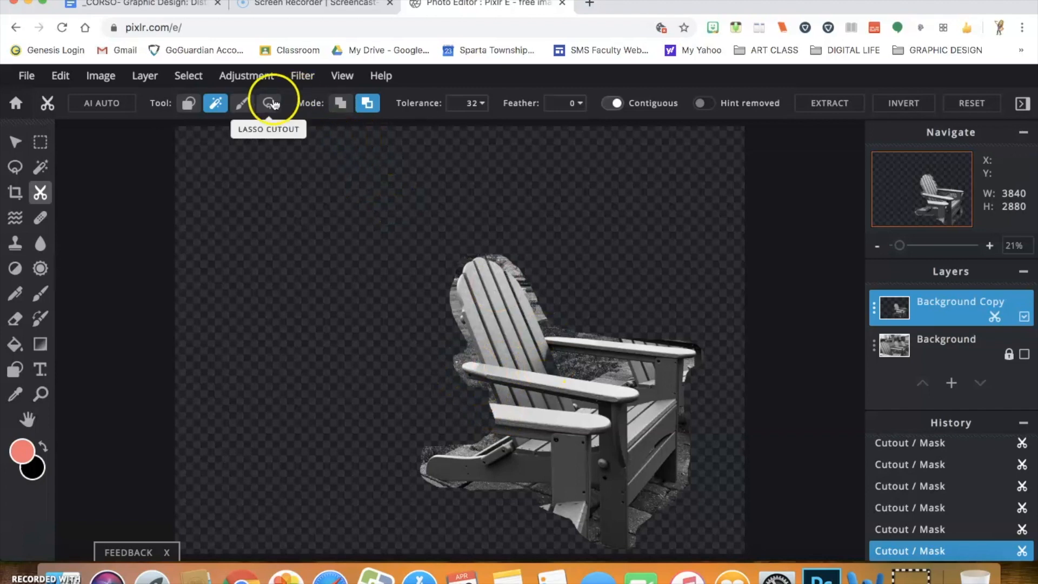
# Switch the Magic cutout to adding and restore the areas around the far arm and between the chair's arms.
pyautogui.click(340, 103)
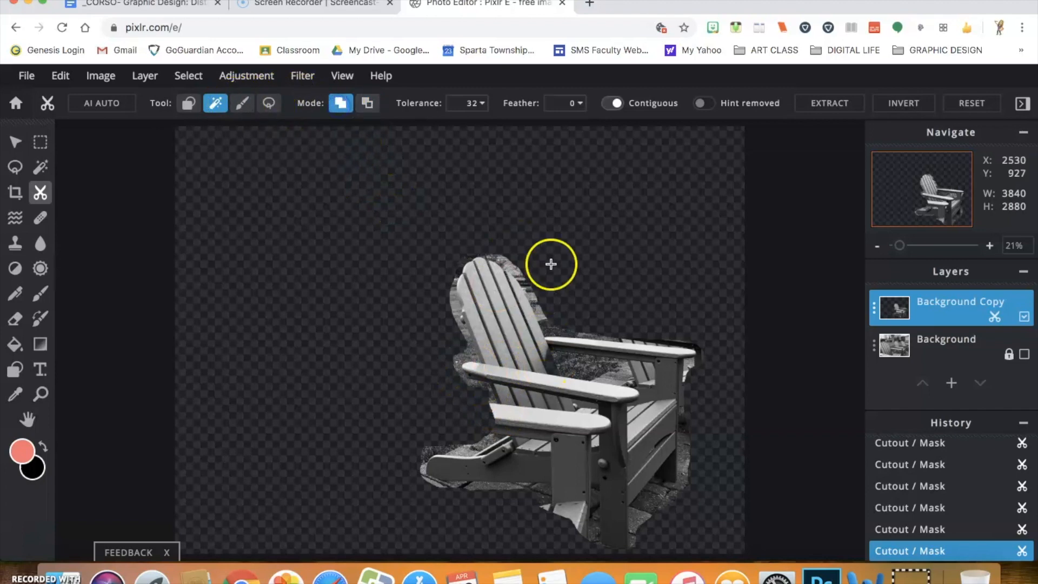
pyautogui.click(553, 341)
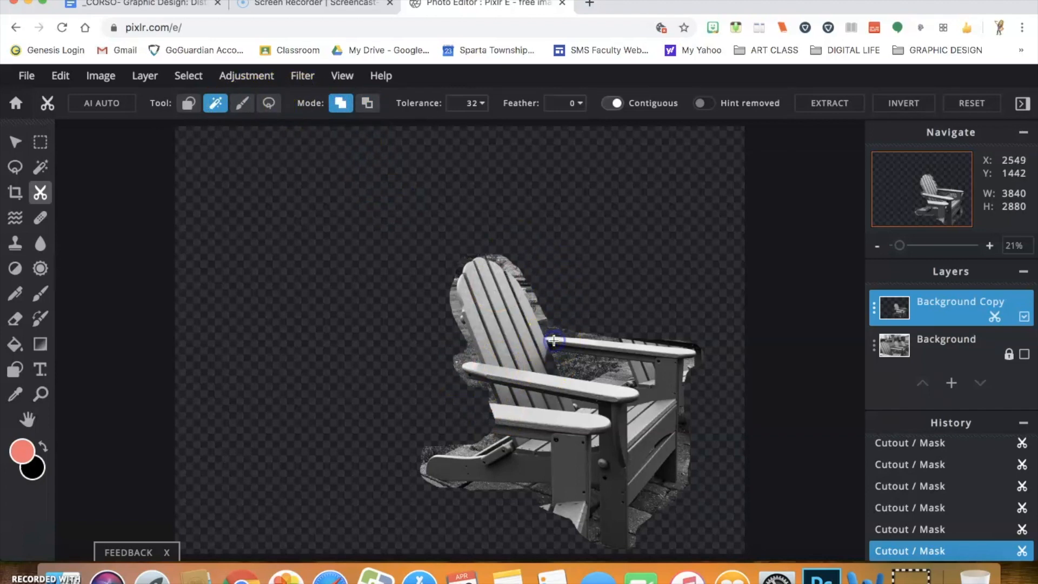
pyautogui.click(549, 358)
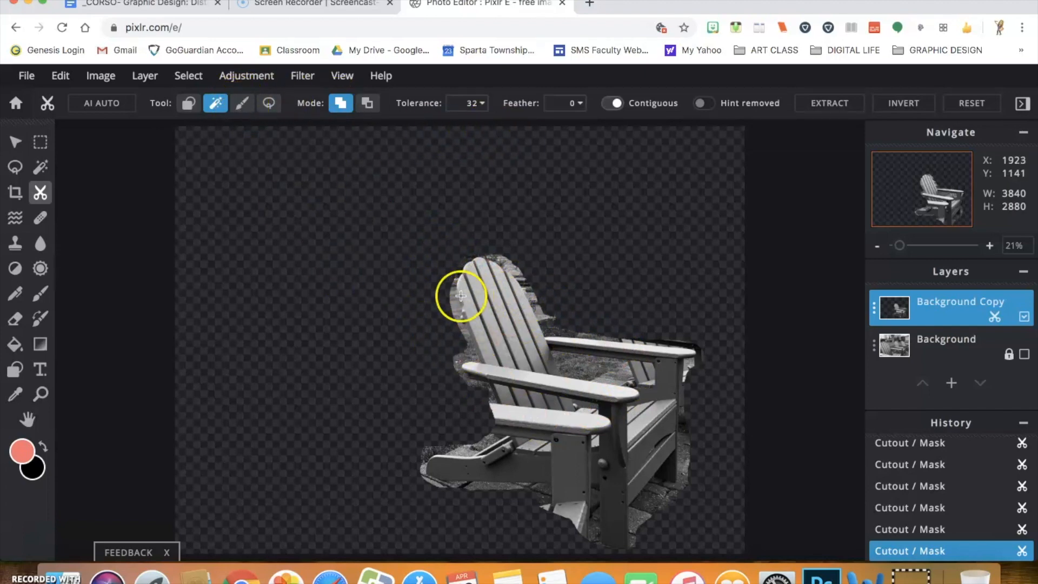
pyautogui.moveTo(411, 473)
pyautogui.mouseDown()
pyautogui.moveTo(435, 504)
pyautogui.moveTo(478, 497)
pyautogui.moveTo(547, 510)
pyautogui.moveTo(588, 545)
pyautogui.moveTo(644, 520)
pyautogui.moveTo(669, 489)
pyautogui.moveTo(699, 479)
pyautogui.moveTo(698, 403)
pyautogui.moveTo(670, 350)
pyautogui.moveTo(623, 356)
pyautogui.moveTo(560, 342)
pyautogui.moveTo(575, 340)
pyautogui.moveTo(501, 378)
pyautogui.moveTo(604, 465)
pyautogui.moveTo(643, 467)
pyautogui.mouseUp()
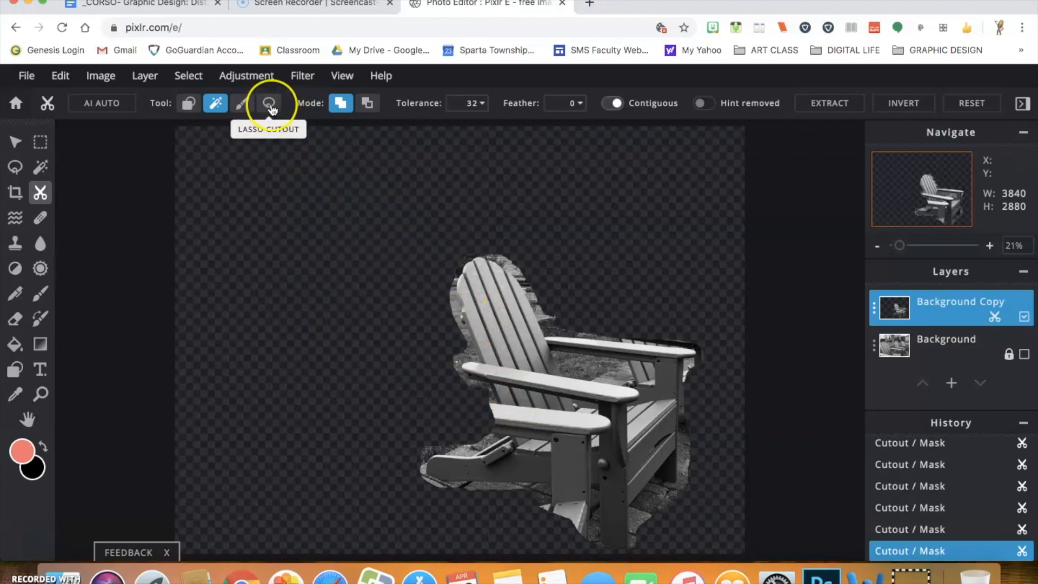
# Set up the cutout brush with a size of 97 px and 0% softness for close-up work on the chair.
pyautogui.click(42, 392)
pyautogui.click(522, 419)
pyautogui.click(540, 353)
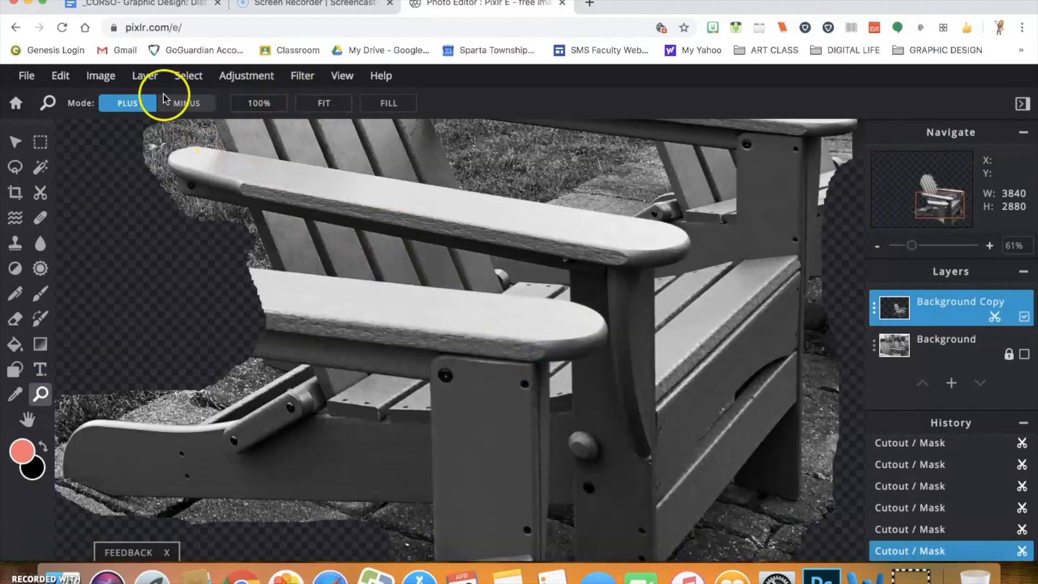
pyautogui.click(40, 194)
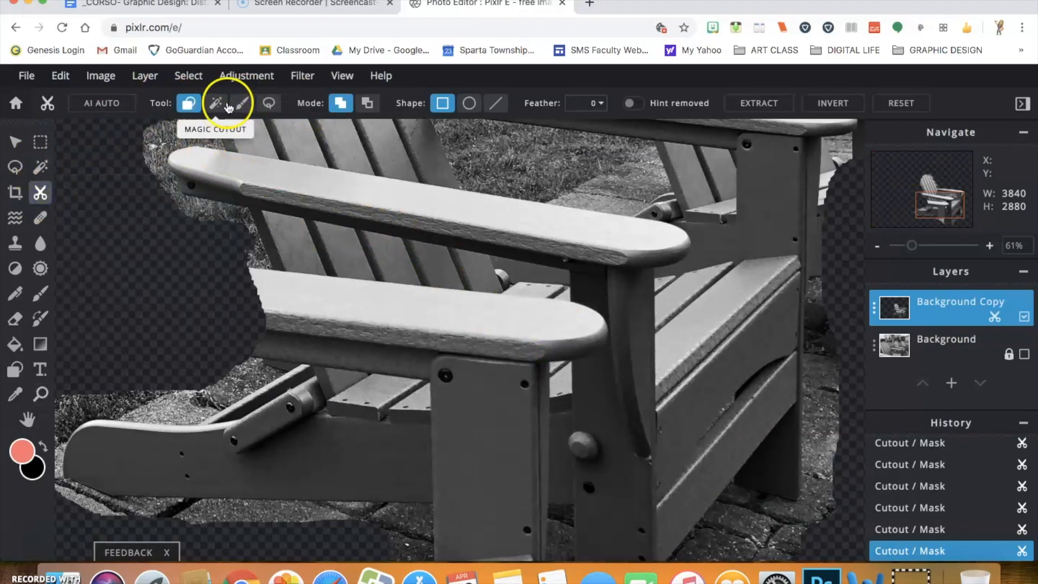
pyautogui.click(238, 104)
pyautogui.click(441, 103)
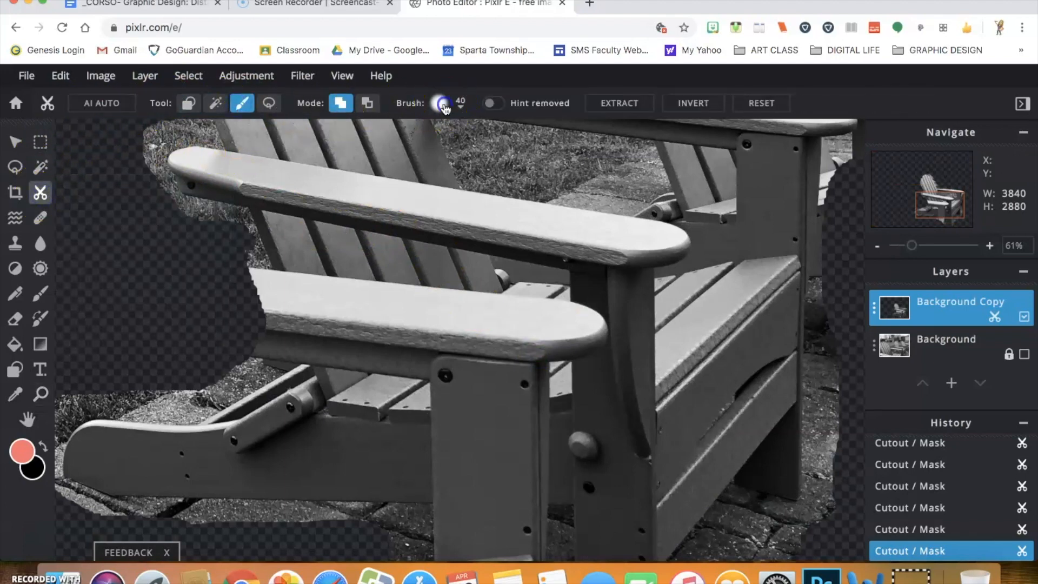
pyautogui.click(463, 105)
pyautogui.click(443, 105)
pyautogui.click(442, 104)
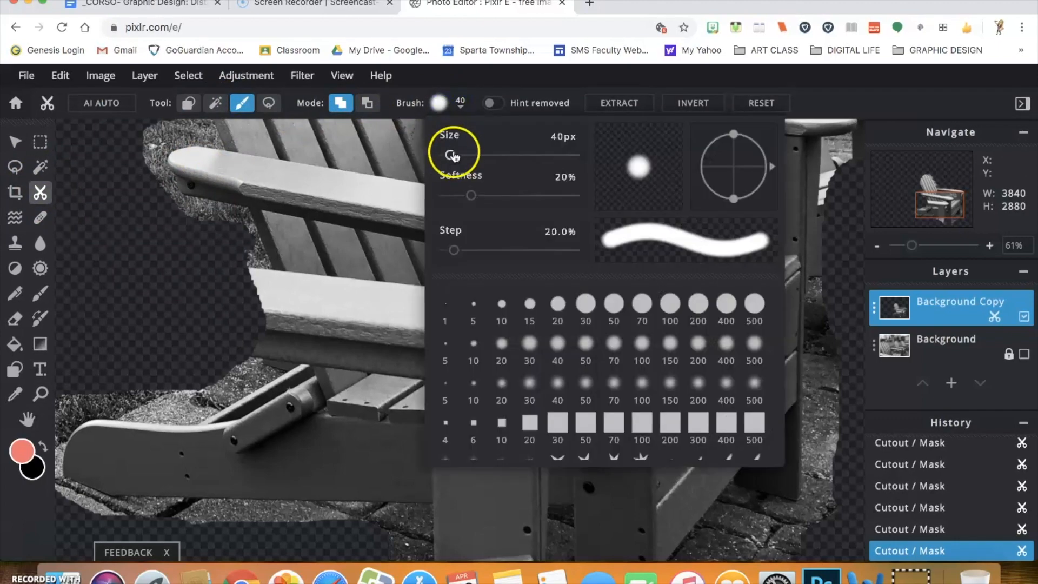
pyautogui.moveTo(453, 156)
pyautogui.mouseDown()
pyautogui.moveTo(472, 155)
pyautogui.moveTo(458, 155)
pyautogui.mouseUp()
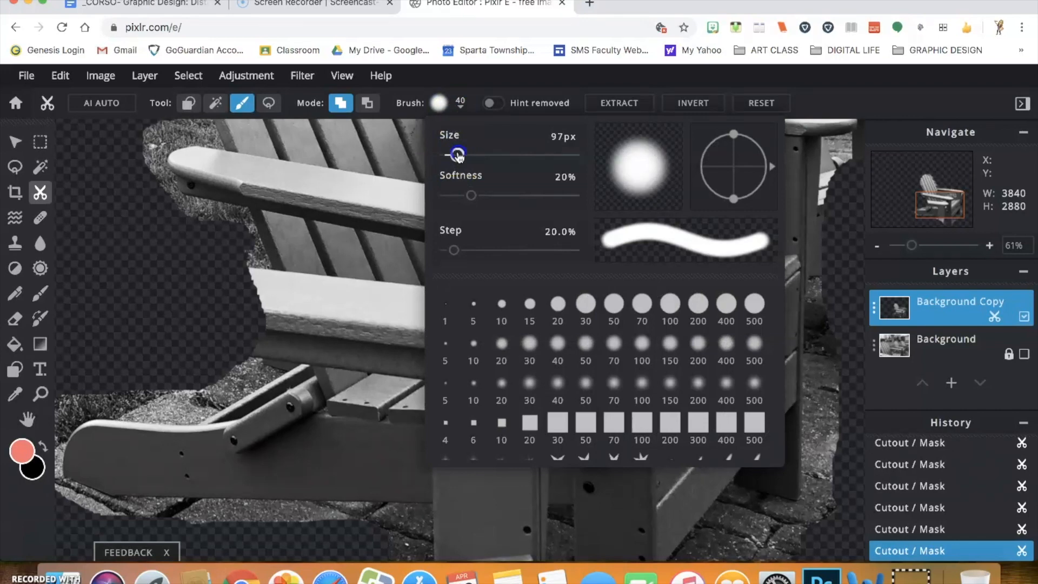
pyautogui.click(470, 196)
pyautogui.moveTo(470, 197); pyautogui.dragTo(422, 198)
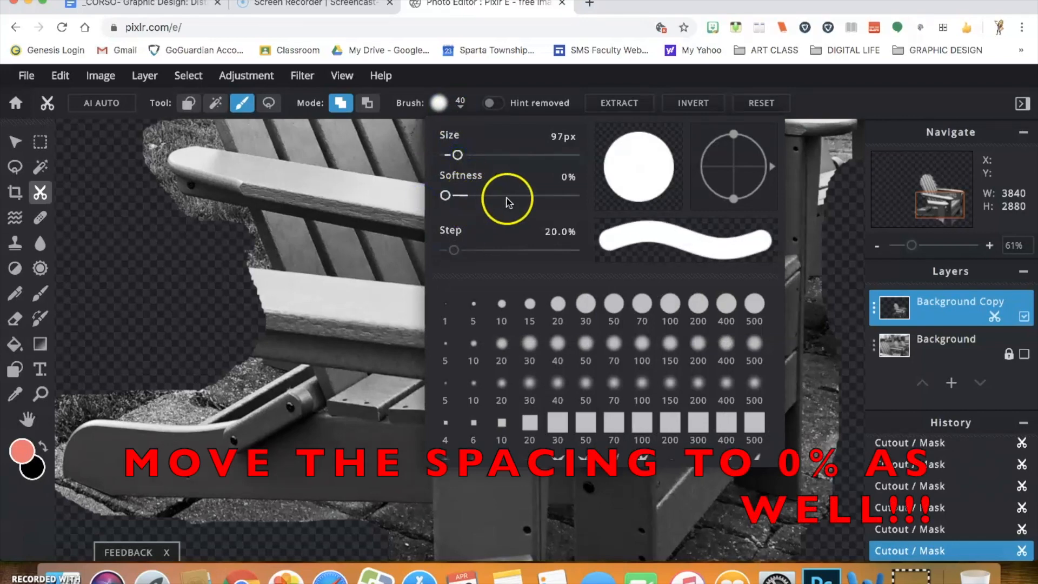
# Brush back the foreground armrest's missing tip to demonstrate adding, and brush the whole foreground armrest and its post out of the cutout.
pyautogui.click(256, 298)
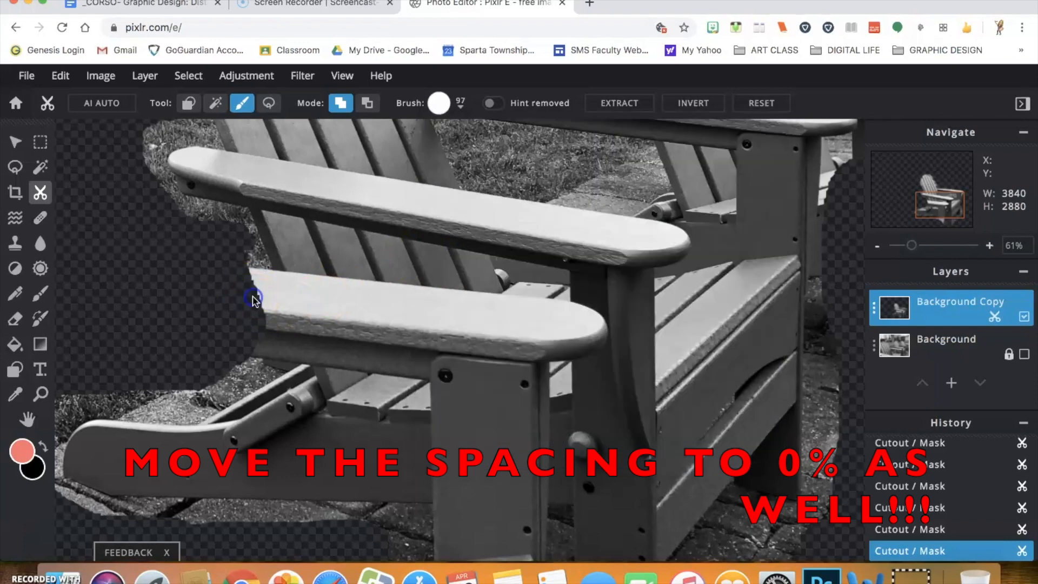
pyautogui.moveTo(241, 295)
pyautogui.mouseDown()
pyautogui.moveTo(317, 304)
pyautogui.moveTo(250, 296)
pyautogui.mouseUp()
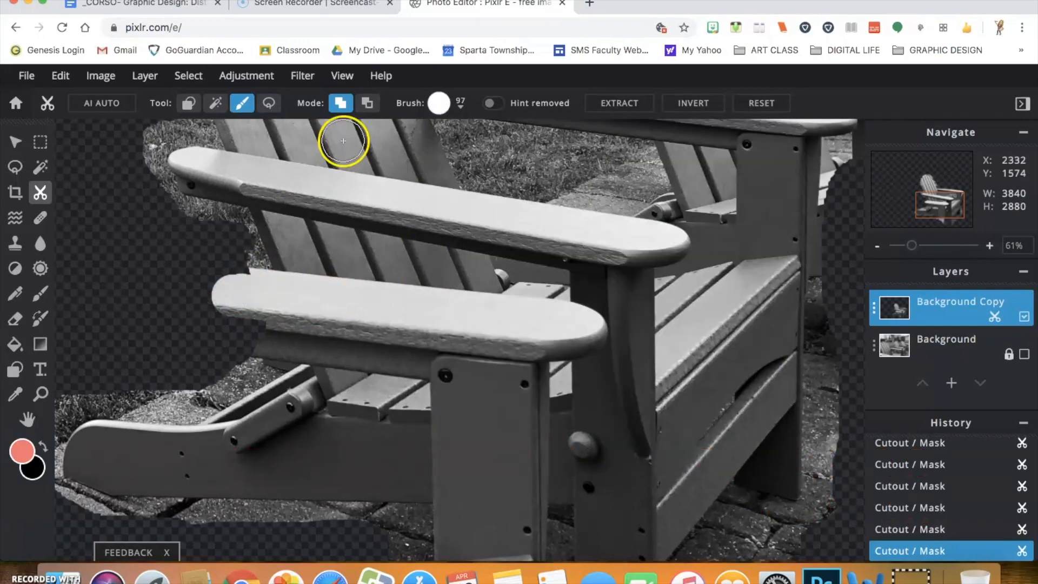
pyautogui.click(368, 106)
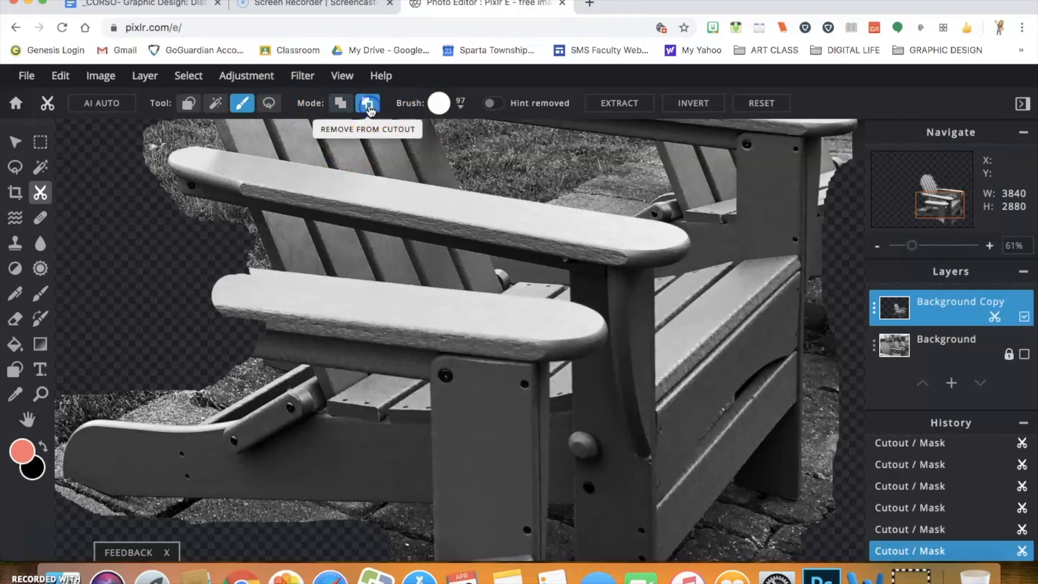
pyautogui.moveTo(255, 283)
pyautogui.mouseDown()
pyautogui.moveTo(238, 287)
pyautogui.moveTo(586, 331)
pyautogui.moveTo(511, 337)
pyautogui.mouseUp()
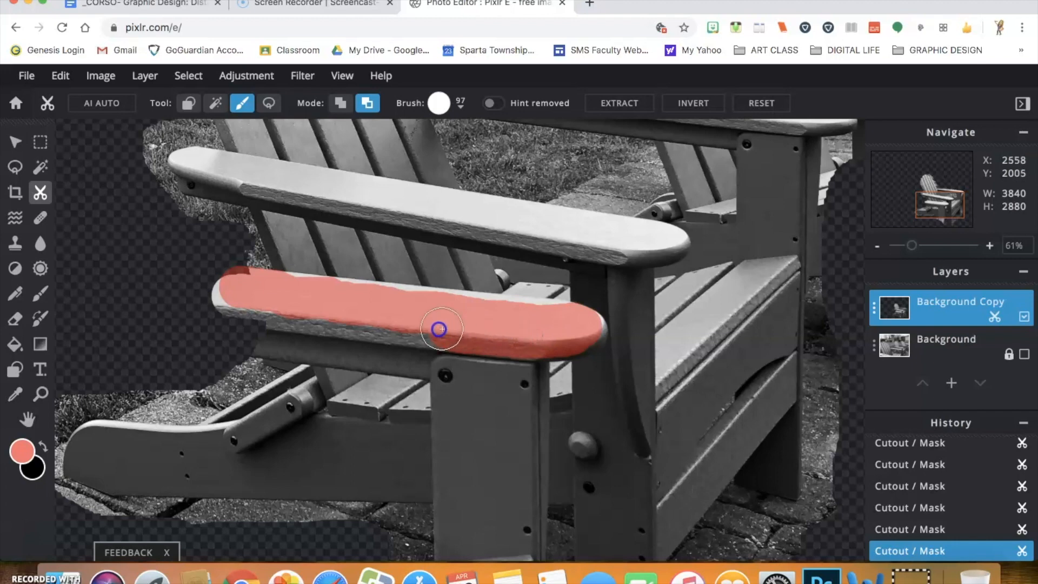
pyautogui.moveTo(412, 327)
pyautogui.mouseDown()
pyautogui.moveTo(250, 320)
pyautogui.moveTo(248, 337)
pyautogui.moveTo(454, 360)
pyautogui.moveTo(464, 428)
pyautogui.moveTo(484, 417)
pyautogui.moveTo(509, 355)
pyautogui.moveTo(525, 371)
pyautogui.moveTo(512, 538)
pyautogui.moveTo(453, 471)
pyautogui.mouseUp()
pyautogui.moveTo(289, 311)
pyautogui.mouseDown()
pyautogui.moveTo(314, 295)
pyautogui.moveTo(595, 330)
pyautogui.mouseUp()
# Brush back the lower backrest slats above the removed armrest, and brush away the remaining armrest slivers at close range.
pyautogui.click(341, 103)
pyautogui.moveTo(287, 250); pyautogui.dragTo(562, 287)
pyautogui.click(41, 394)
pyautogui.click(428, 293)
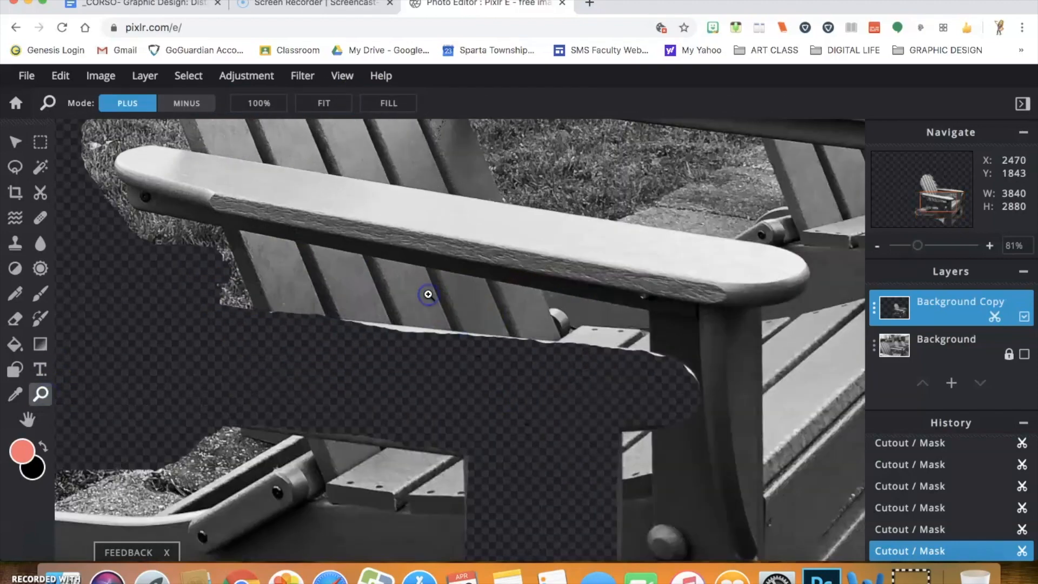
pyautogui.click(460, 354)
pyautogui.click(680, 345)
pyautogui.click(40, 193)
pyautogui.click(242, 103)
pyautogui.click(368, 104)
pyautogui.click(320, 357)
pyautogui.moveTo(80, 336)
pyautogui.mouseDown()
pyautogui.moveTo(232, 350)
pyautogui.moveTo(288, 431)
pyautogui.mouseUp()
pyautogui.moveTo(269, 352); pyautogui.dragTo(326, 361)
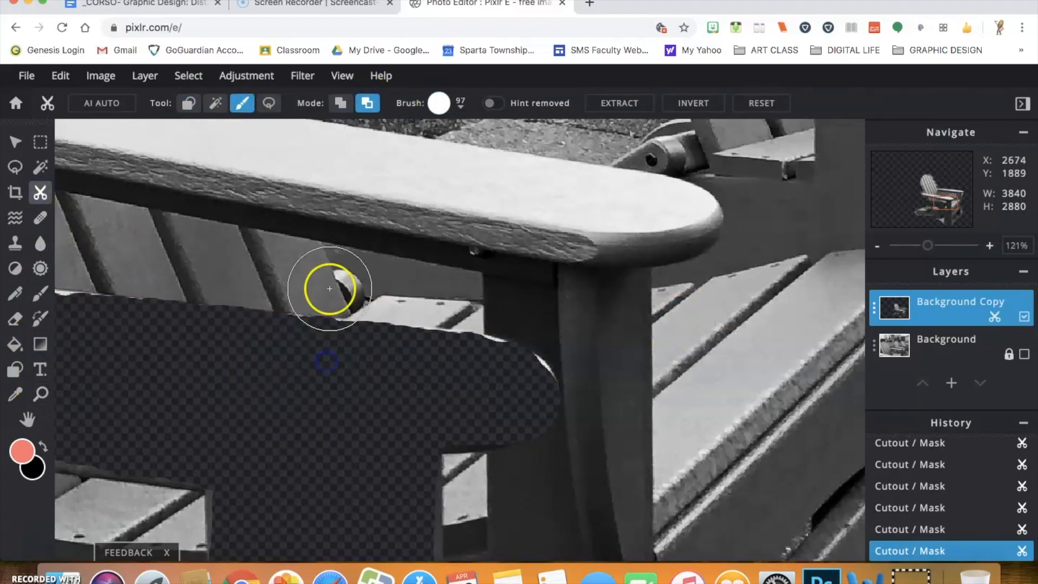
# Remove the sliver at the foreground armrest's rounded end and the background gap under the middle chair's near arm with Lasso loops.
pyautogui.click(269, 103)
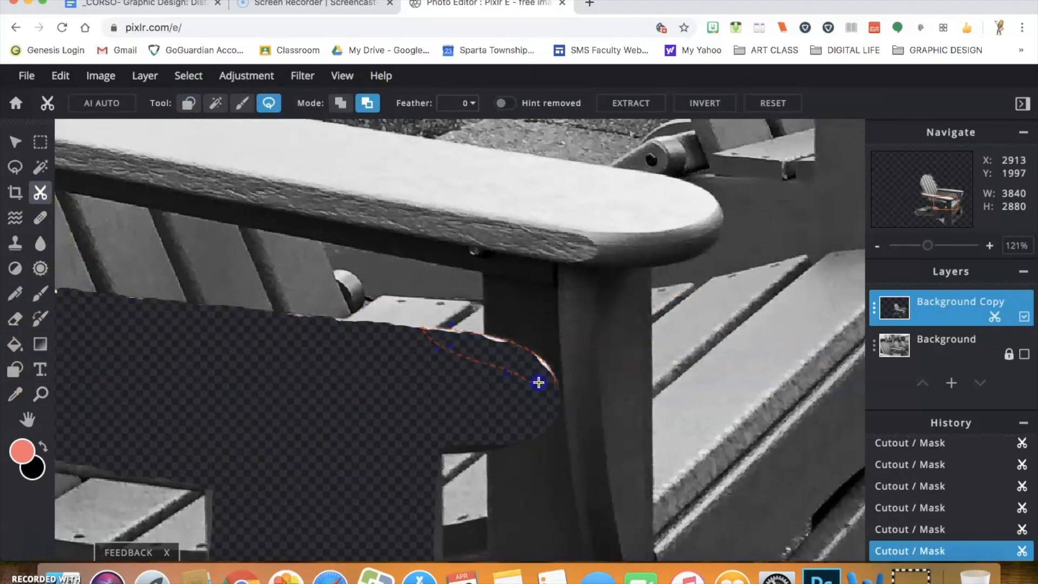
pyautogui.moveTo(333, 347); pyautogui.dragTo(313, 337)
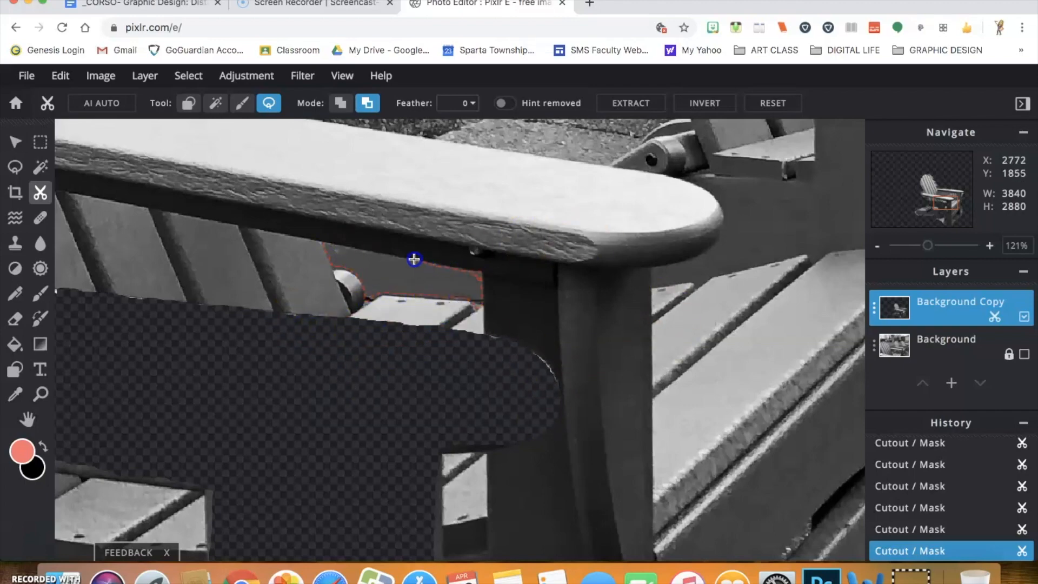
pyautogui.click(323, 241)
# Lasso away the foreground post's remains and the paving below the side board, and lasso back the board's missing edge.
pyautogui.hscroll(-10, 398, 408)
pyautogui.scroll(-6, 398, 407)
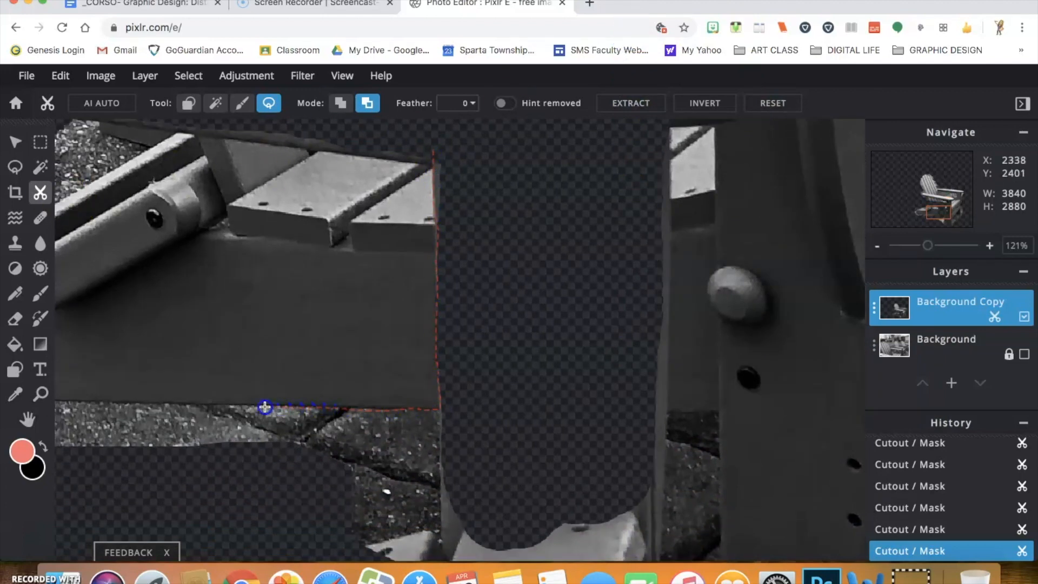
pyautogui.click(440, 409)
pyautogui.click(672, 132)
pyautogui.moveTo(668, 471); pyautogui.dragTo(640, 306)
pyautogui.click(340, 105)
pyautogui.moveTo(672, 184)
pyautogui.mouseDown()
pyautogui.moveTo(693, 186)
pyautogui.moveTo(673, 183)
pyautogui.moveTo(670, 308)
pyautogui.moveTo(661, 211)
pyautogui.mouseUp()
# Remove the paving around the middle chair's front leg and beneath its front rail with Lasso removal loops.
pyautogui.click(367, 103)
pyautogui.moveTo(587, 447)
pyautogui.mouseDown()
pyautogui.moveTo(479, 426)
pyautogui.moveTo(378, 296)
pyautogui.mouseUp()
pyautogui.moveTo(458, 261); pyautogui.dragTo(508, 263)
pyautogui.moveTo(514, 420)
pyautogui.mouseDown()
pyautogui.moveTo(371, 301)
pyautogui.moveTo(459, 262)
pyautogui.mouseUp()
pyautogui.moveTo(862, 163); pyautogui.dragTo(836, 206)
pyautogui.moveTo(836, 416); pyautogui.dragTo(827, 204)
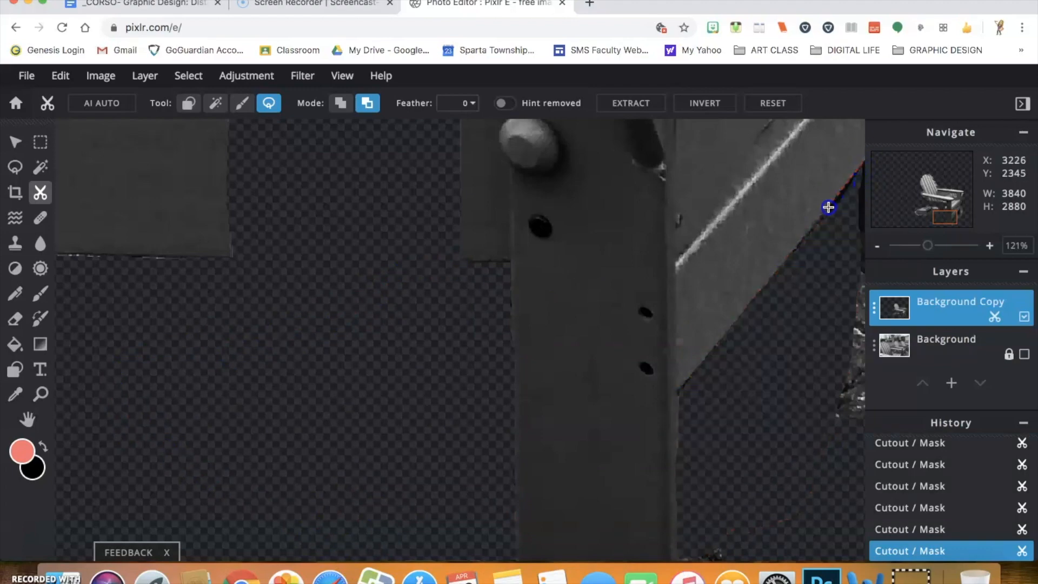
pyautogui.scroll(-5, 592, 436)
# Brush away the background surrounding the middle chair's backrest using the 97 px cutout brush in remove mode.
pyautogui.click(40, 394)
pyautogui.click(472, 259)
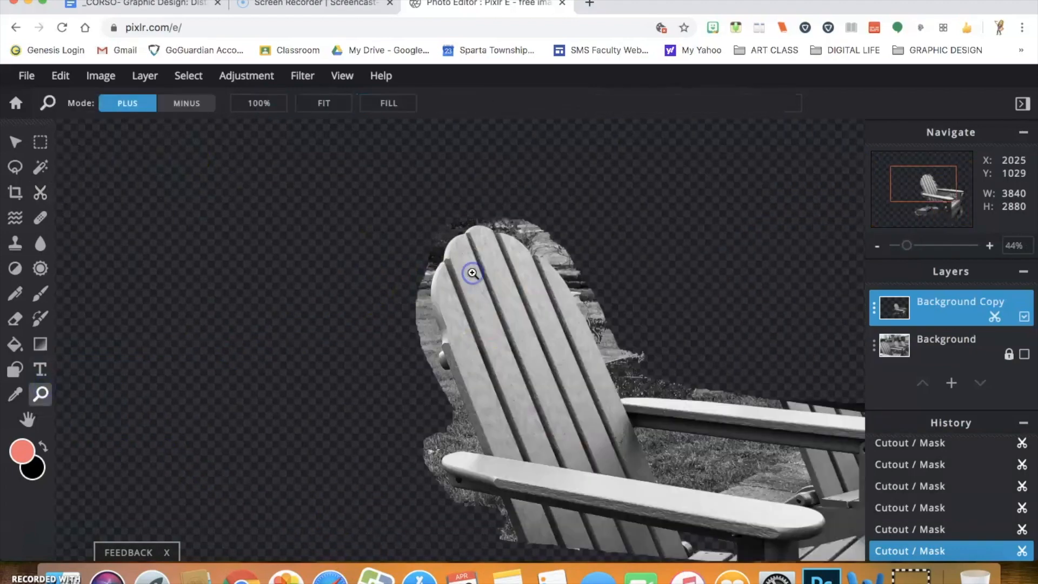
pyautogui.click(473, 273)
pyautogui.click(472, 274)
pyautogui.click(472, 273)
pyautogui.moveTo(371, 225); pyautogui.dragTo(313, 283)
pyautogui.click(42, 193)
pyautogui.click(371, 107)
pyautogui.click(241, 103)
pyautogui.moveTo(271, 140)
pyautogui.mouseDown()
pyautogui.moveTo(232, 204)
pyautogui.moveTo(200, 319)
pyautogui.moveTo(238, 459)
pyautogui.mouseUp()
pyautogui.moveTo(689, 468)
pyautogui.mouseDown()
pyautogui.moveTo(571, 246)
pyautogui.moveTo(459, 150)
pyautogui.moveTo(390, 126)
pyautogui.mouseUp()
pyautogui.click(222, 498)
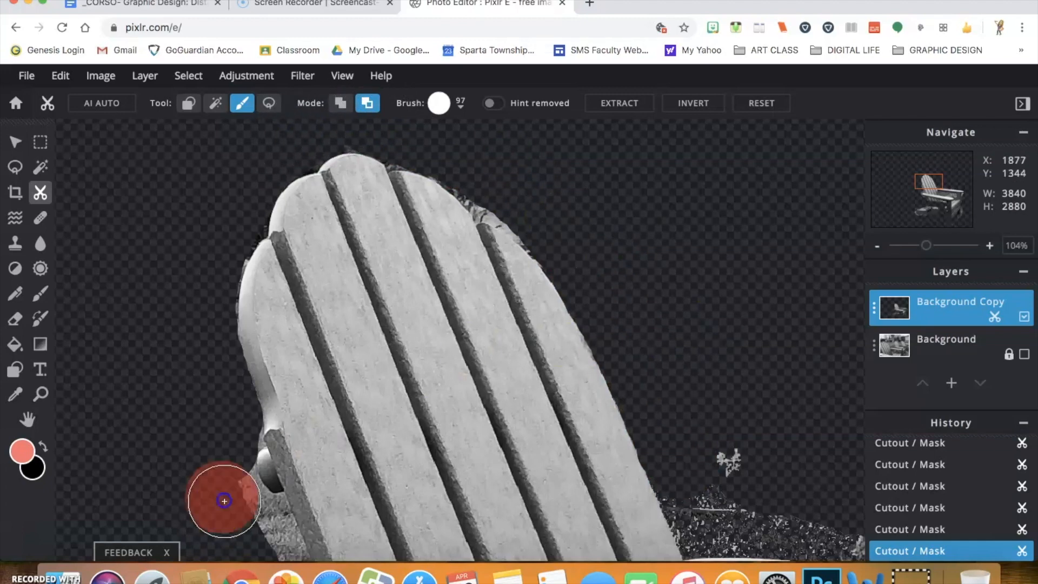
# Trim the leftover foliage along the backrest's top and sides and around its side bolt with Lasso removal loops.
pyautogui.click(269, 103)
pyautogui.moveTo(384, 162); pyautogui.dragTo(436, 179)
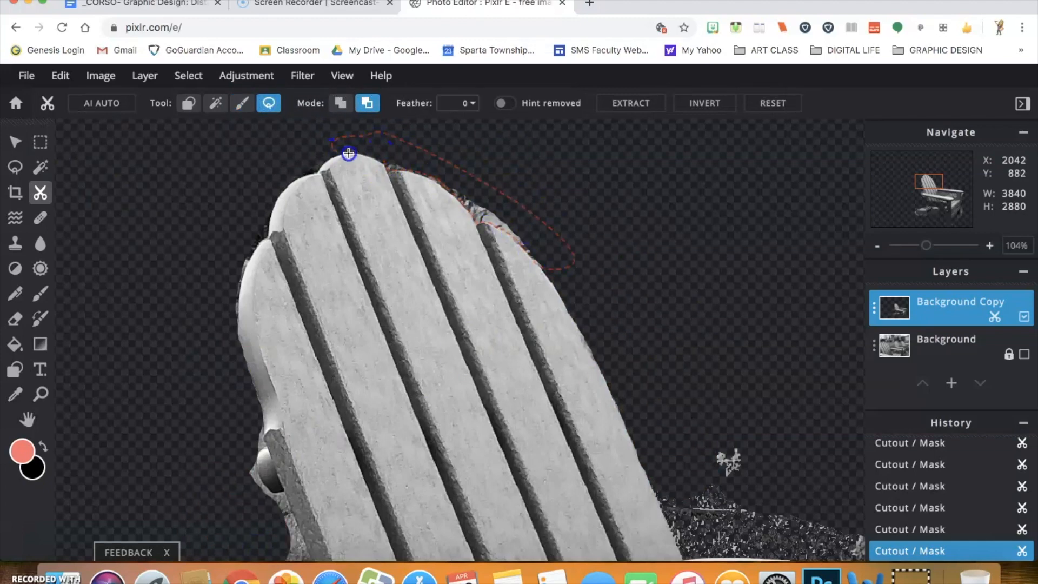
pyautogui.moveTo(349, 154); pyautogui.dragTo(346, 155)
pyautogui.moveTo(240, 310)
pyautogui.mouseDown()
pyautogui.moveTo(228, 342)
pyautogui.moveTo(263, 432)
pyautogui.mouseUp()
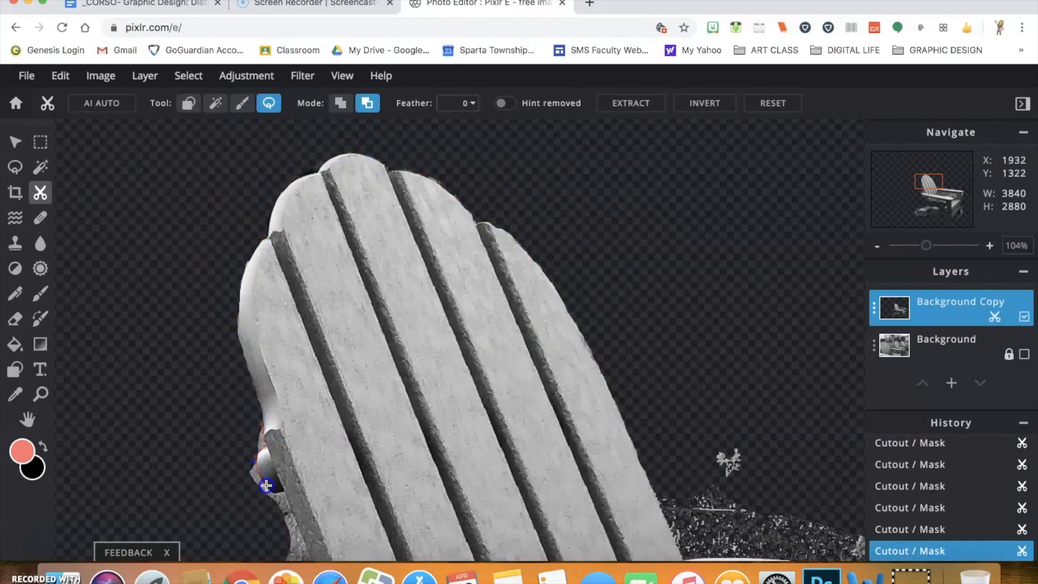
pyautogui.moveTo(300, 530); pyautogui.dragTo(263, 431)
pyautogui.moveTo(711, 437); pyautogui.dragTo(670, 355)
pyautogui.press('super+z')
pyautogui.moveTo(679, 423)
pyautogui.mouseDown()
pyautogui.moveTo(693, 456)
pyautogui.moveTo(658, 420)
pyautogui.mouseUp()
# Lasso away the grass strip above the far armrest, from the backrest's edge along the arm's upper edge.
pyautogui.scroll(-5, 659, 421)
pyautogui.hscroll(5, 659, 421)
pyautogui.moveTo(359, 283); pyautogui.dragTo(389, 355)
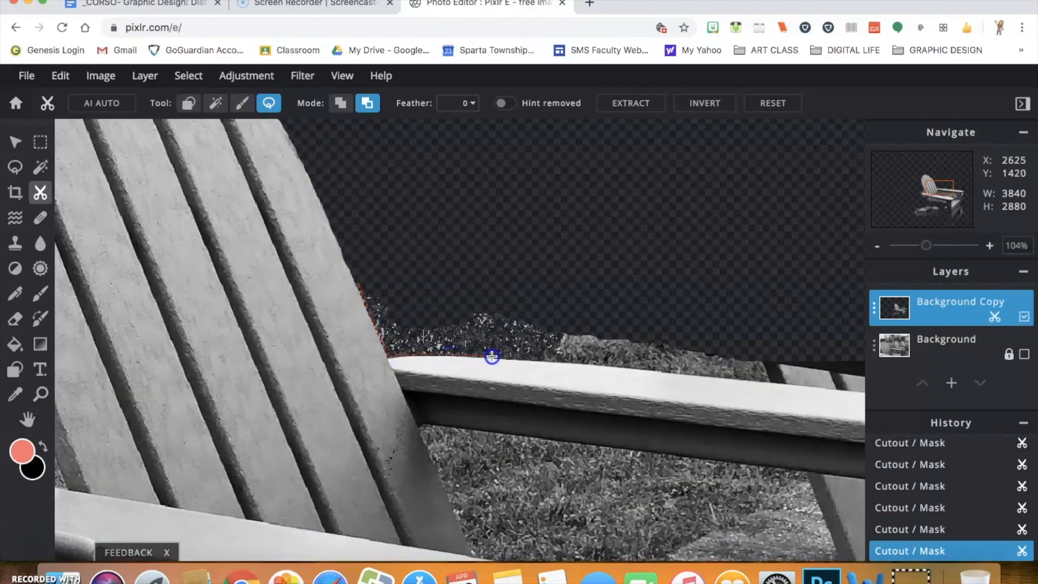
pyautogui.moveTo(847, 388)
pyautogui.mouseDown()
pyautogui.moveTo(850, 359)
pyautogui.moveTo(577, 329)
pyautogui.mouseUp()
# Clear the grass between the backrest and the far armrest, brushing out the middle and lassoing along the chair's edges.
pyautogui.press('b')
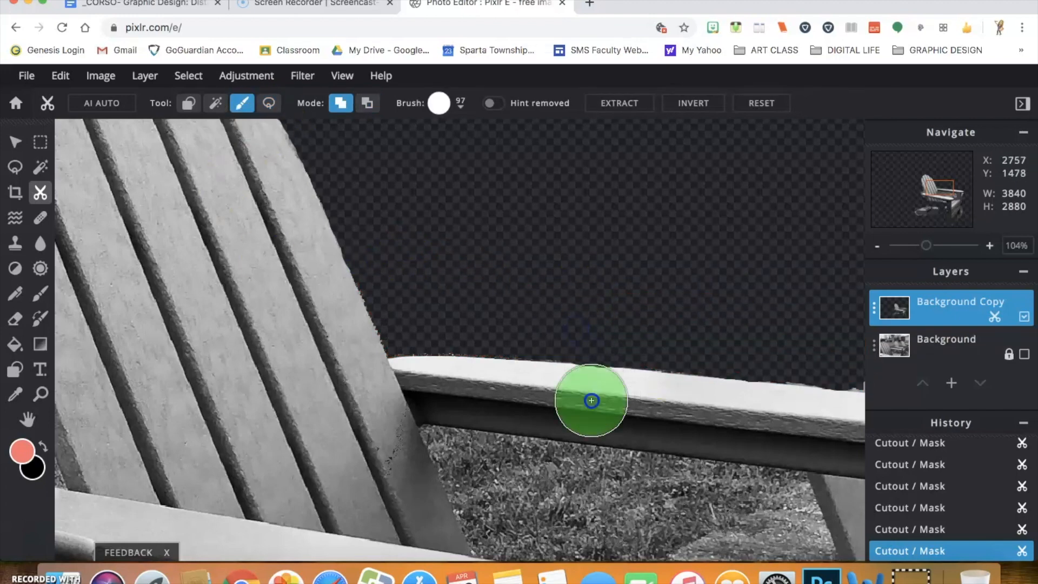
pyautogui.click(794, 347)
pyautogui.moveTo(600, 486)
pyautogui.mouseDown()
pyautogui.moveTo(566, 483)
pyautogui.moveTo(695, 494)
pyautogui.moveTo(579, 528)
pyautogui.mouseUp()
pyautogui.click(269, 103)
pyautogui.moveTo(424, 427); pyautogui.dragTo(493, 435)
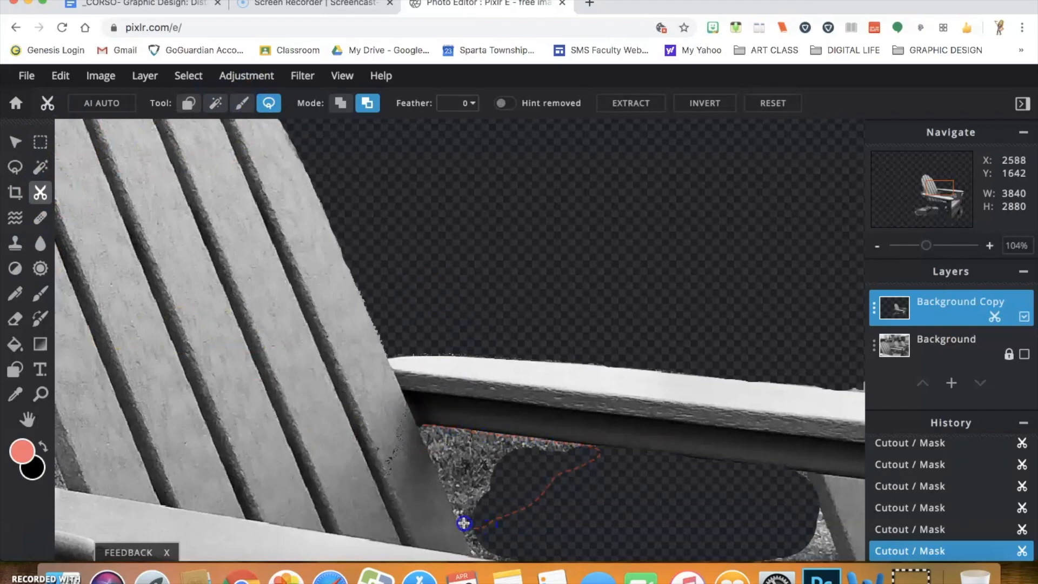
pyautogui.moveTo(421, 425); pyautogui.dragTo(453, 504)
pyautogui.moveTo(593, 470); pyautogui.dragTo(505, 498)
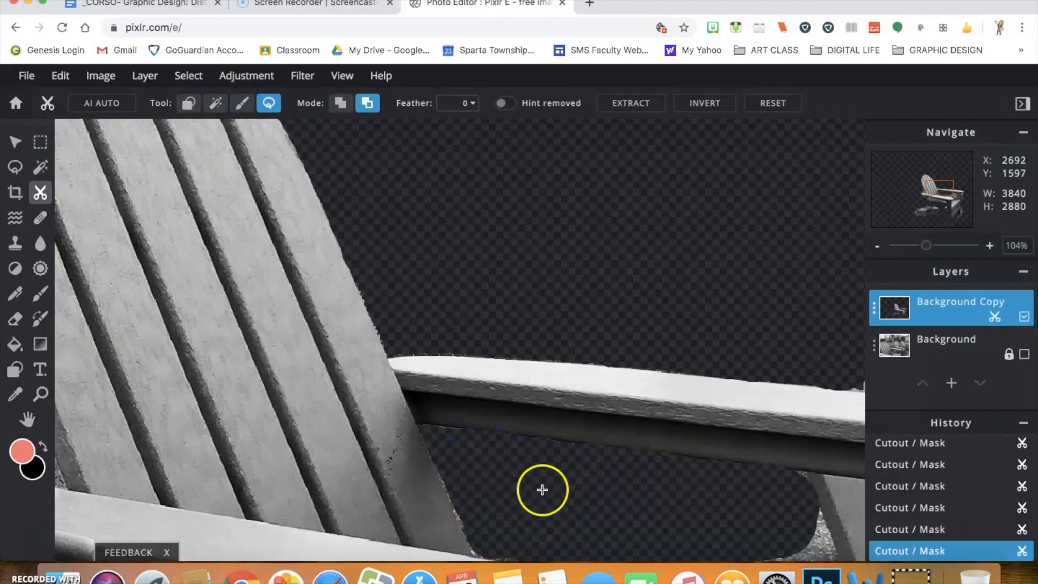
# Lasso away the paving and rear chair visible between the arms, plus the background strip beside the far leg.
pyautogui.scroll(-5, 605, 351)
pyautogui.hscroll(5, 605, 351)
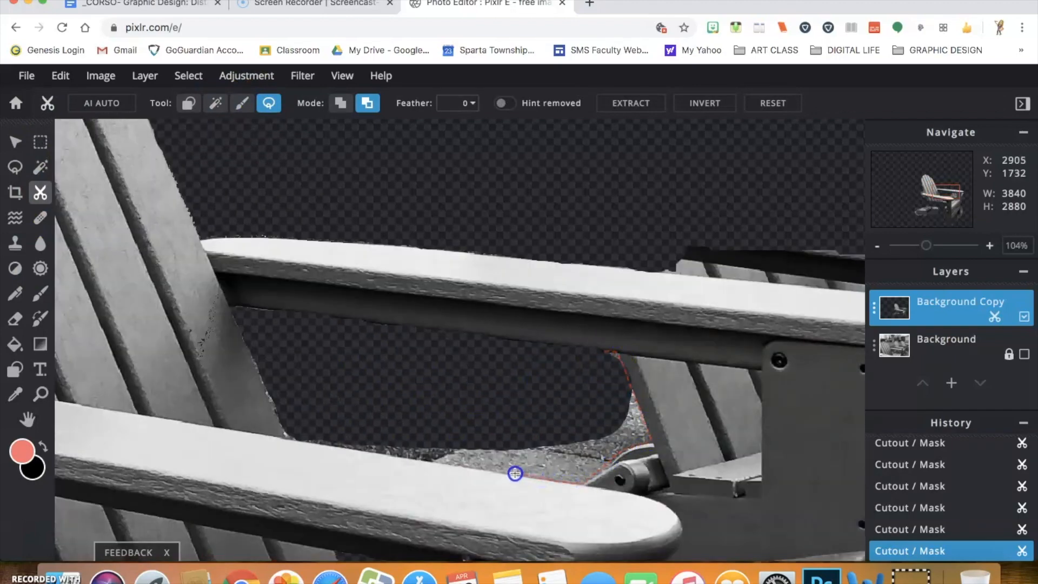
pyautogui.moveTo(289, 439); pyautogui.dragTo(602, 348)
pyautogui.moveTo(671, 301)
pyautogui.mouseDown()
pyautogui.moveTo(672, 381)
pyautogui.moveTo(649, 420)
pyautogui.mouseUp()
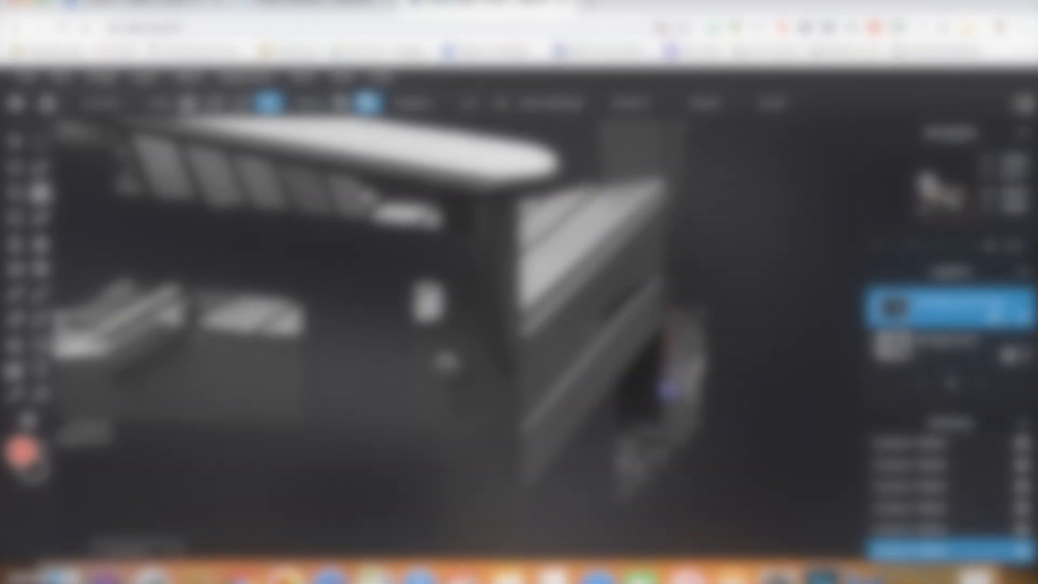
pyautogui.moveTo(671, 292); pyautogui.dragTo(671, 293)
# Lasso away the grass and paving around the sloping rear leg and around the near armrest's back end.
pyautogui.moveTo(367, 306); pyautogui.dragTo(642, 339)
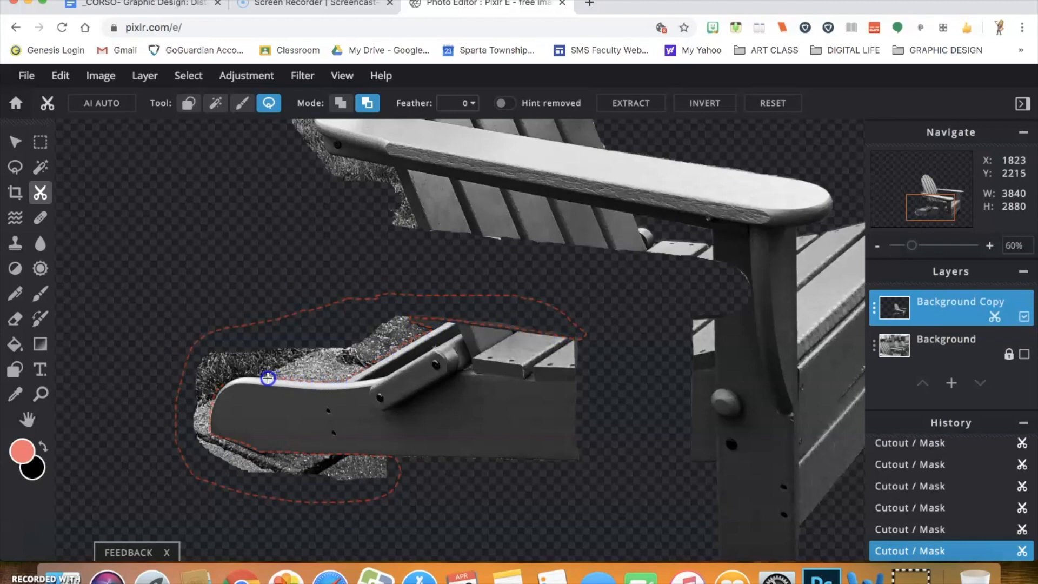
pyautogui.moveTo(268, 378)
pyautogui.mouseDown()
pyautogui.moveTo(238, 376)
pyautogui.moveTo(216, 394)
pyautogui.mouseUp()
pyautogui.scroll(10, 674, 466)
pyautogui.hscroll(-8, 691, 260)
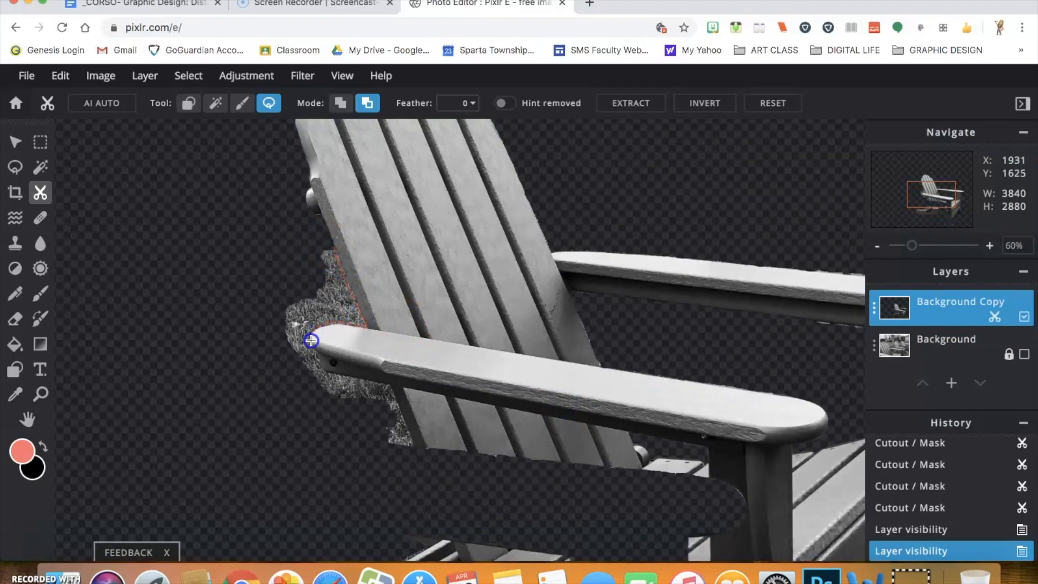
pyautogui.moveTo(414, 444); pyautogui.dragTo(327, 239)
pyautogui.scroll(-5, 607, 454)
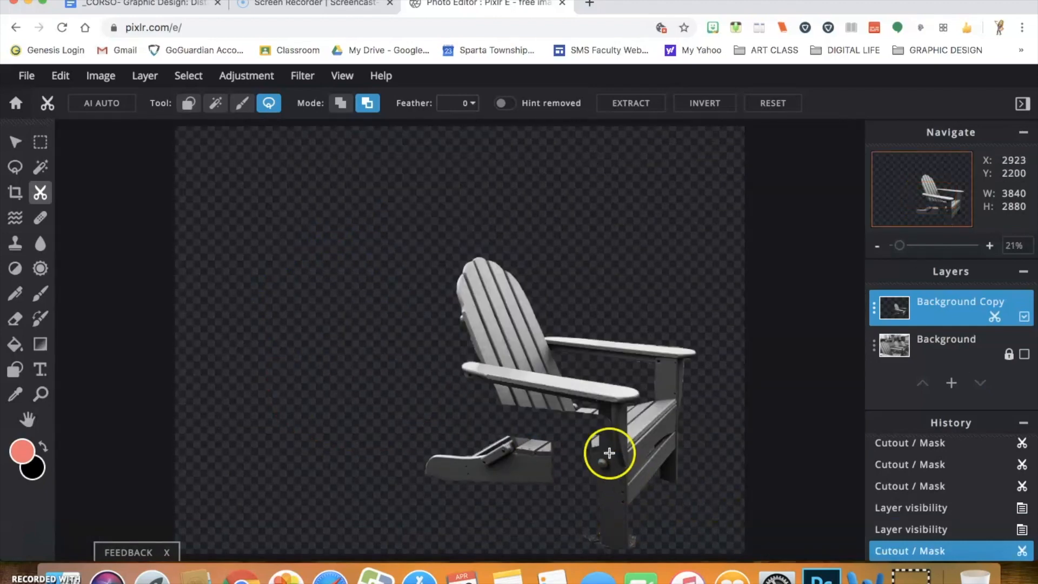
# Brush away the ground around the front leg's foot, and lasso out the background showing in the rail gap.
pyautogui.scroll(8, 479, 507)
pyautogui.click(370, 106)
pyautogui.click(377, 494)
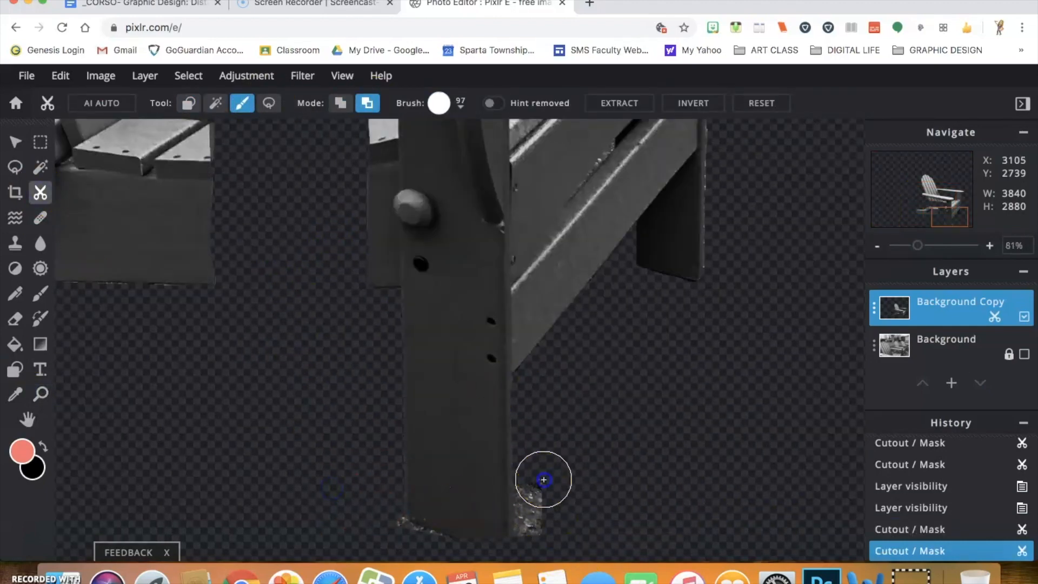
pyautogui.moveTo(542, 479); pyautogui.dragTo(543, 532)
pyautogui.moveTo(398, 543); pyautogui.dragTo(431, 560)
pyautogui.click(269, 103)
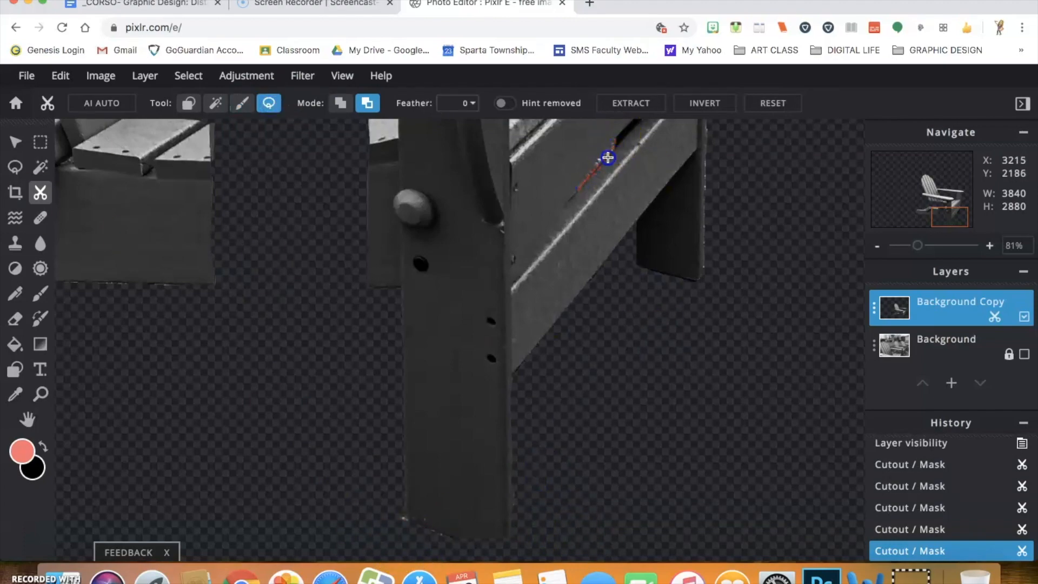
# Refine the edges of the far armrest, its supporting post and the near armrest with small Lasso removal loops.
pyautogui.scroll(14, 626, 281)
pyautogui.hscroll(6, 625, 281)
pyautogui.scroll(4, 706, 197)
pyautogui.scroll(6, 751, 162)
pyautogui.hscroll(6, 751, 163)
pyautogui.moveTo(627, 313); pyautogui.dragTo(625, 388)
pyautogui.moveTo(615, 248); pyautogui.dragTo(616, 249)
pyautogui.moveTo(424, 233); pyautogui.dragTo(427, 235)
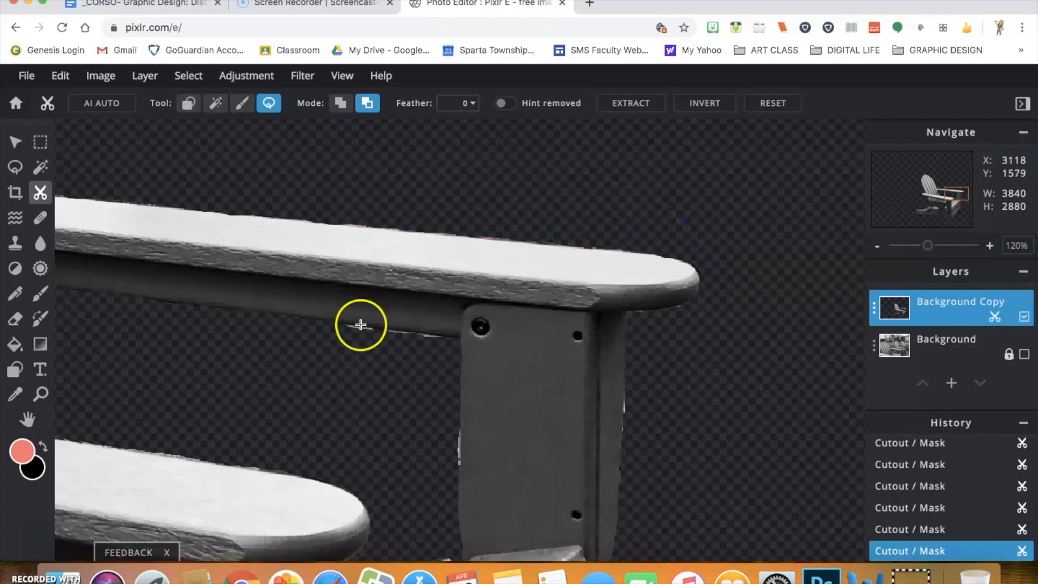
pyautogui.moveTo(458, 412); pyautogui.dragTo(459, 432)
pyautogui.moveTo(79, 438); pyautogui.dragTo(157, 453)
pyautogui.moveTo(76, 434); pyautogui.dragTo(461, 442)
pyautogui.scroll(5, 624, 389)
pyautogui.moveTo(699, 284)
pyautogui.mouseDown()
pyautogui.moveTo(595, 246)
pyautogui.moveTo(528, 164)
pyautogui.mouseUp()
# Compare the cutout against the Background layer, and correct the remaining chair edges with Lasso add and remove loops.
pyautogui.click(1024, 353)
pyautogui.click(1024, 353)
pyautogui.click(340, 102)
pyautogui.moveTo(432, 292); pyautogui.dragTo(448, 274)
pyautogui.scroll(-4, 447, 274)
pyautogui.press('alt')
pyautogui.moveTo(292, 405)
pyautogui.mouseDown()
pyautogui.moveTo(395, 375)
pyautogui.moveTo(222, 416)
pyautogui.moveTo(213, 396)
pyautogui.mouseUp()
# Fit the whole image in view and toggle the Background layer to compare the cutout, leaving that layer visible.
pyautogui.hotkey('ctrl', '0')
pyautogui.click(1024, 353)
pyautogui.click(1024, 353)
pyautogui.click(1023, 353)
pyautogui.click(1024, 354)
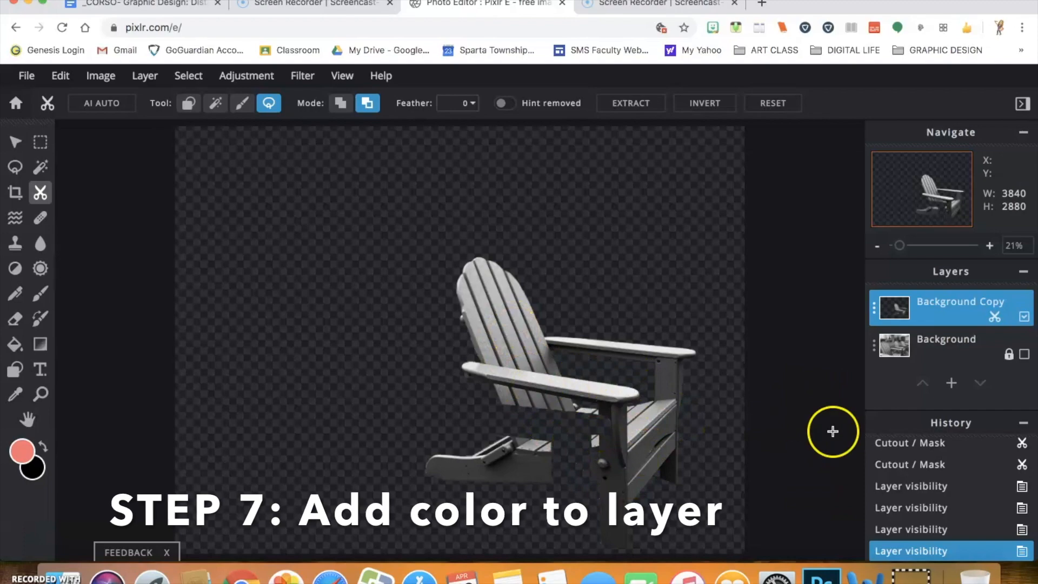
pyautogui.click(1025, 355)
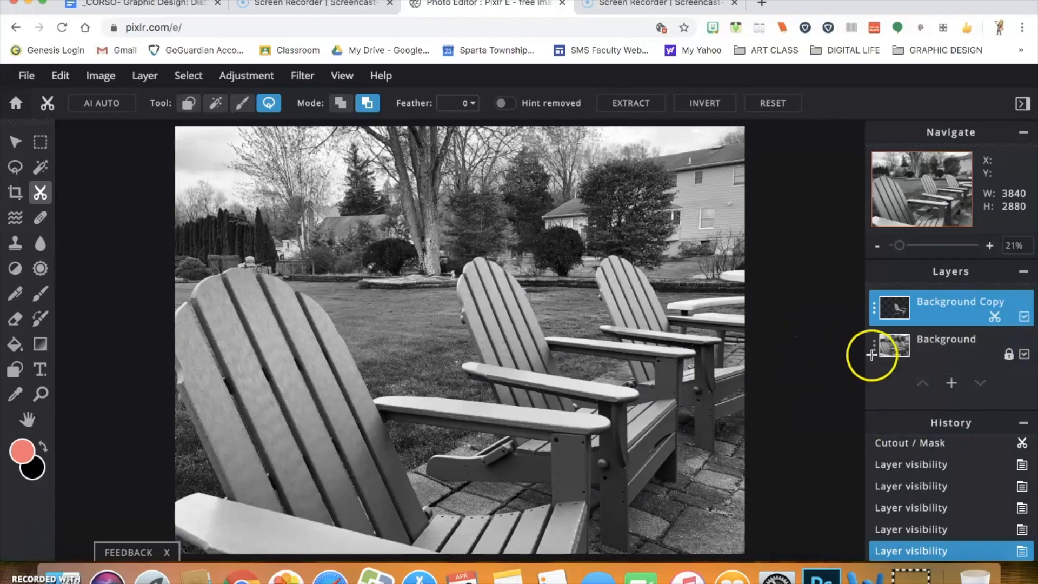
pyautogui.click(1023, 355)
pyautogui.click(1023, 355)
pyautogui.click(1023, 355)
pyautogui.click(1023, 355)
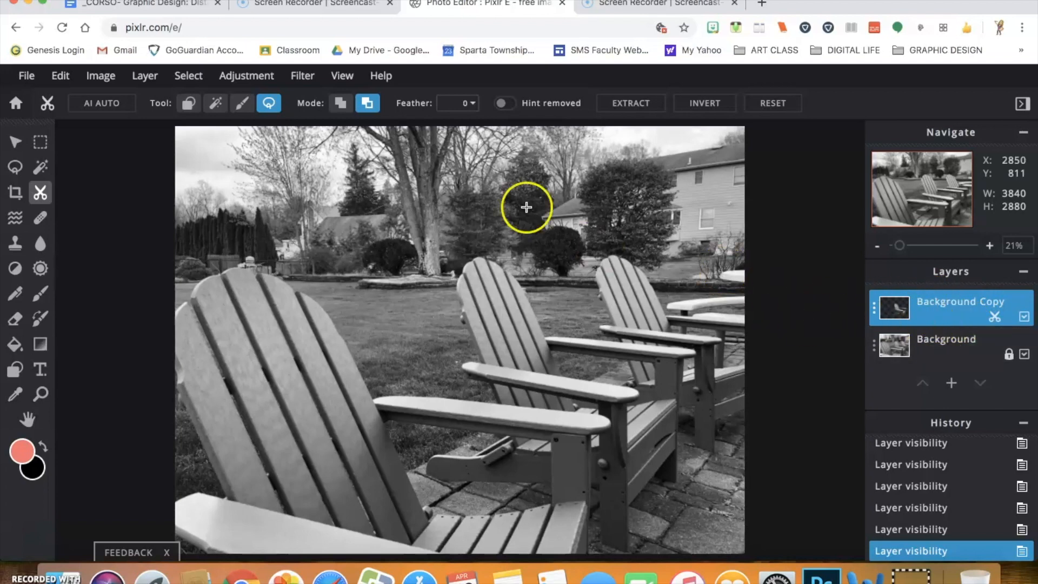
# Open the Hue & saturation adjustment for the chair cutout layer, clear of the chair, and enable Colorize.
pyautogui.click(241, 76)
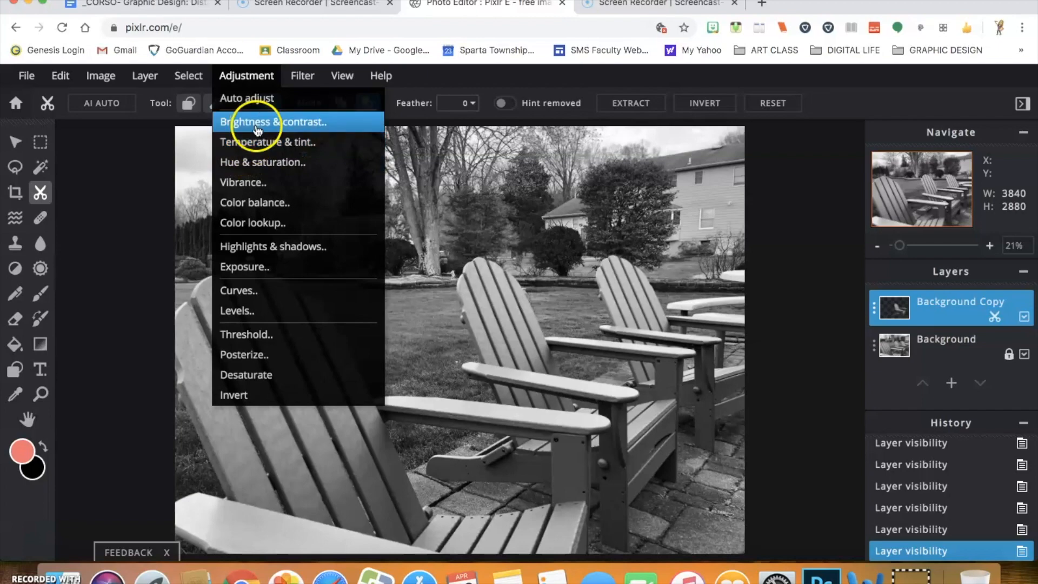
pyautogui.click(270, 163)
pyautogui.moveTo(564, 256); pyautogui.dragTo(791, 46)
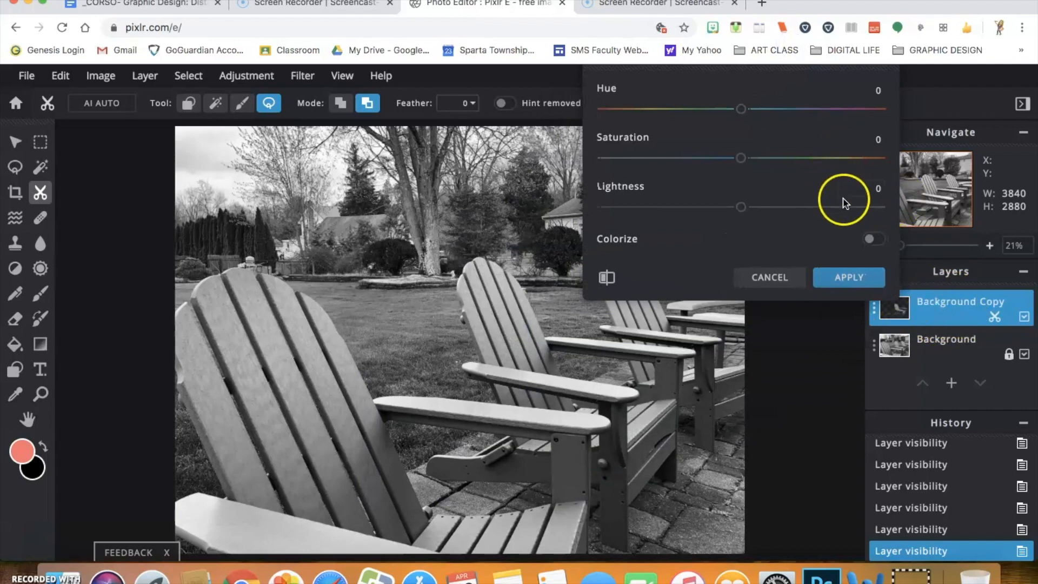
pyautogui.click(871, 240)
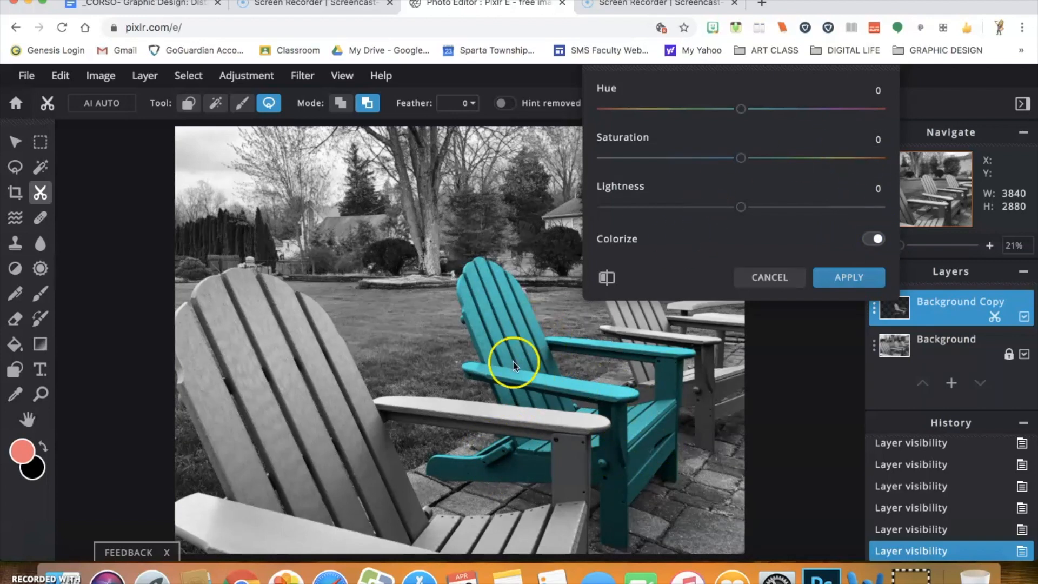
# Colour the chair green by setting saturation to 71, lightness to 1 and hue to -43.
pyautogui.moveTo(741, 159); pyautogui.dragTo(850, 154)
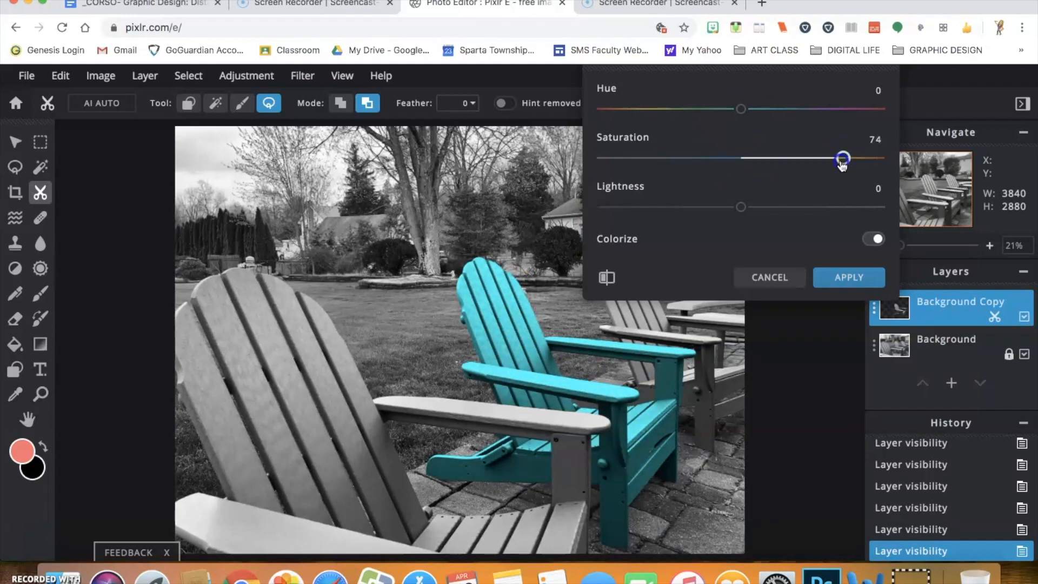
pyautogui.moveTo(740, 209)
pyautogui.mouseDown()
pyautogui.moveTo(786, 208)
pyautogui.moveTo(678, 214)
pyautogui.moveTo(748, 216)
pyautogui.mouseUp()
pyautogui.moveTo(741, 107); pyautogui.dragTo(697, 138)
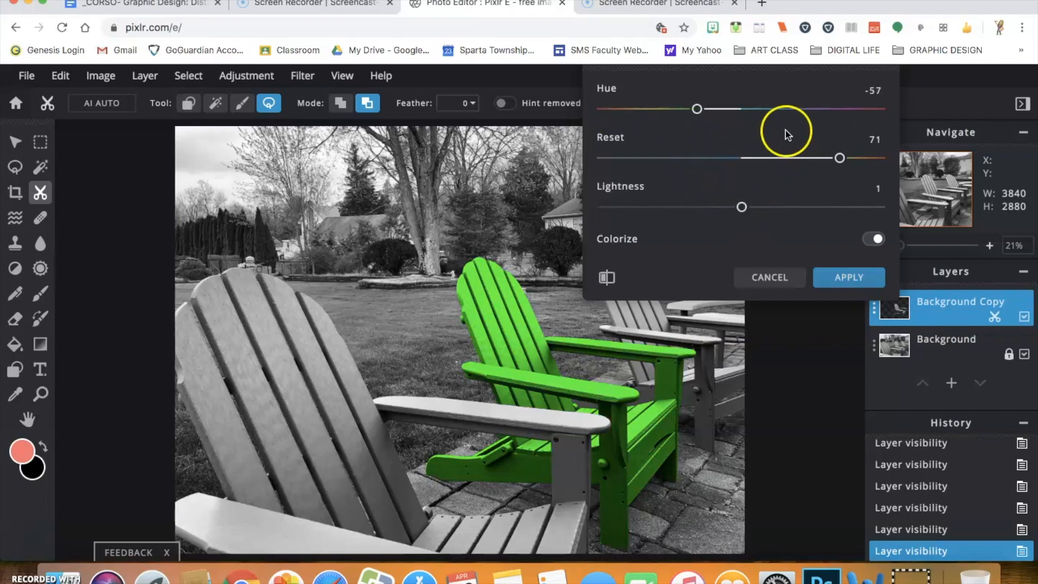
pyautogui.moveTo(697, 108); pyautogui.dragTo(702, 110)
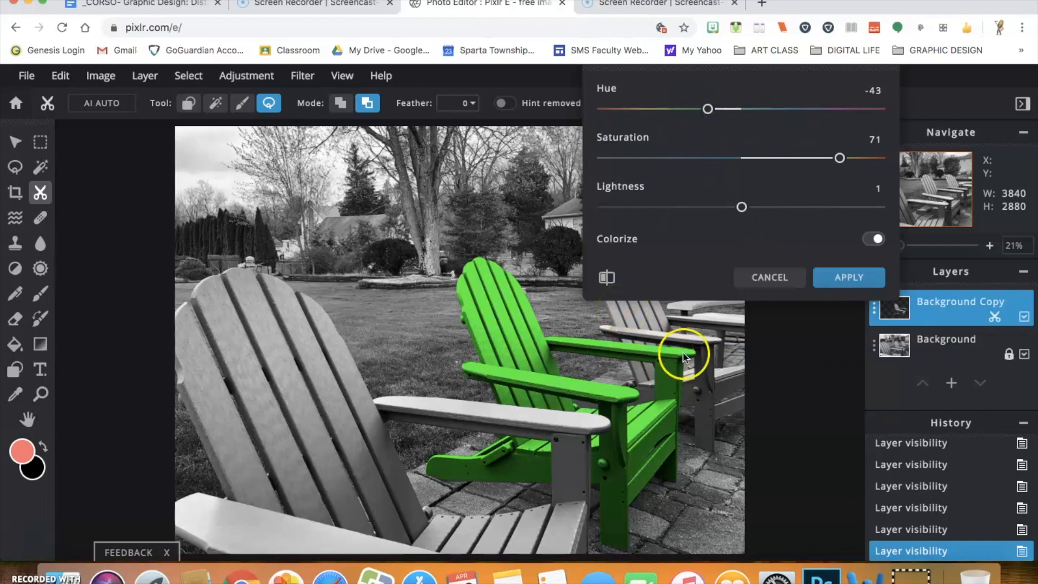
# Apply the Hue & saturation adjustment to the chair, and toggle the Background layer off and on to compare.
pyautogui.click(843, 278)
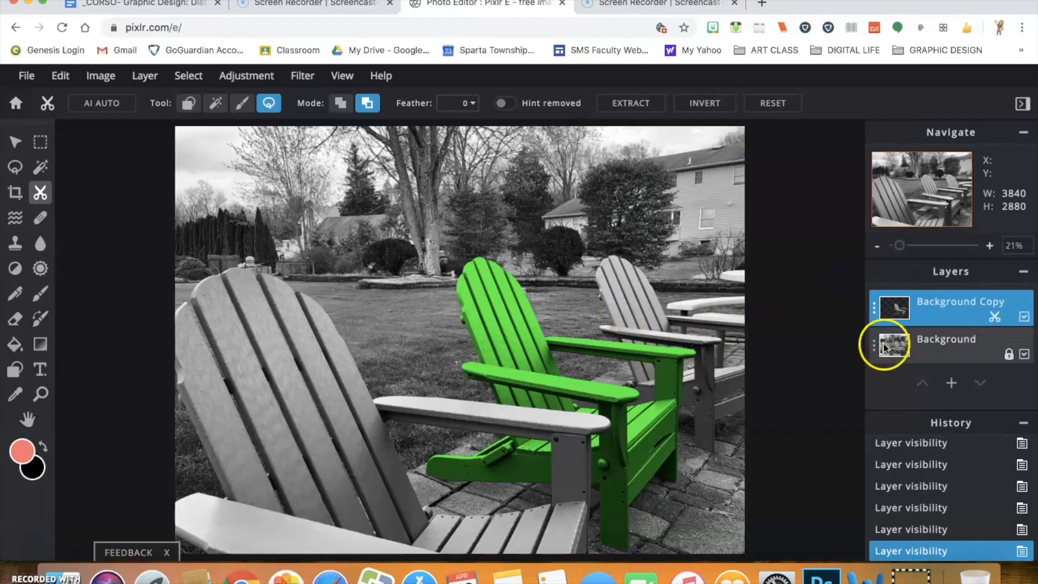
pyautogui.click(1024, 355)
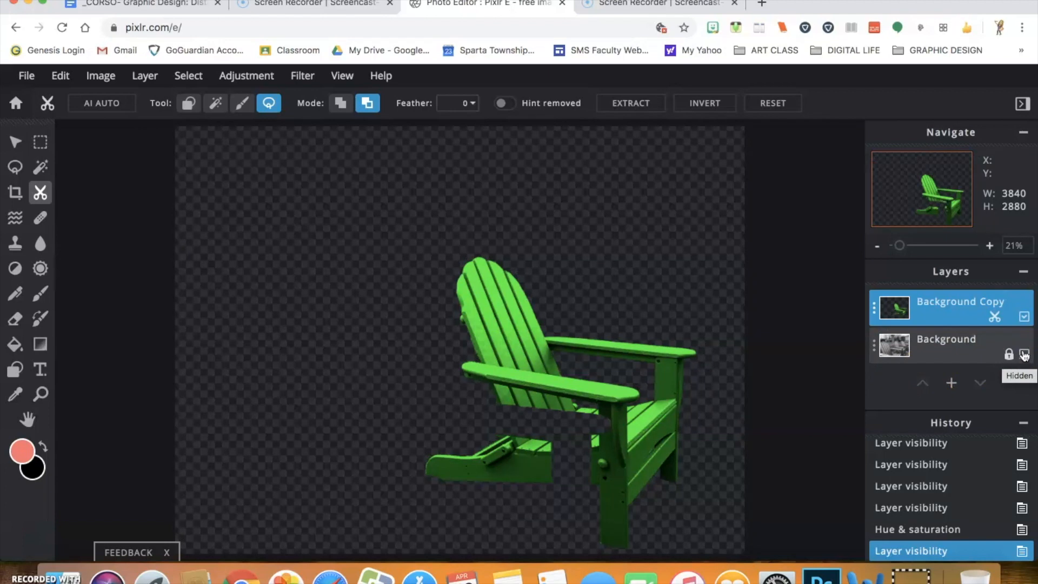
pyautogui.click(1025, 355)
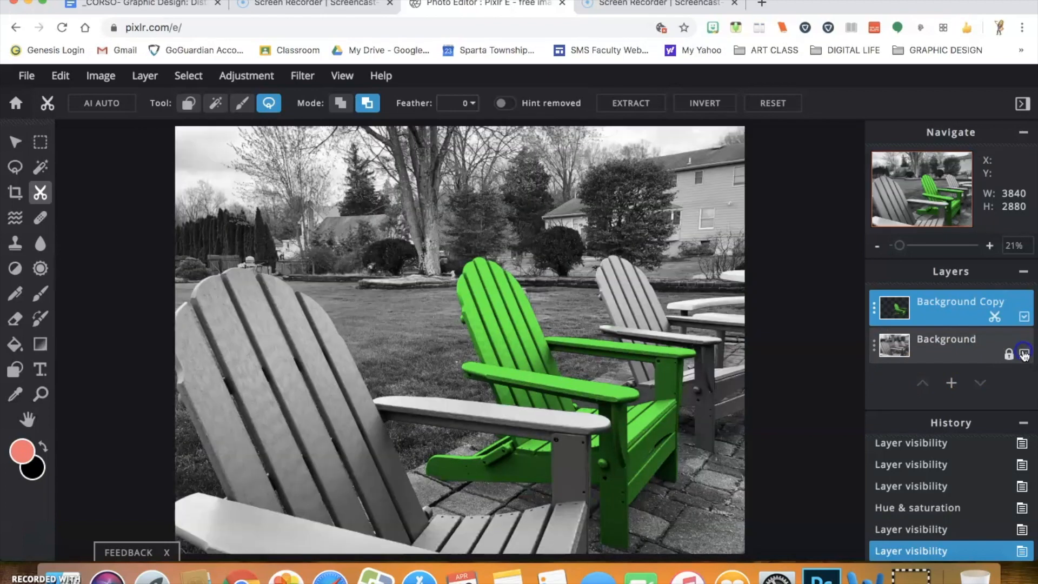
# Open the Background Copy layer's settings and try lower transparency values, returning the layer to 100.
pyautogui.click(874, 312)
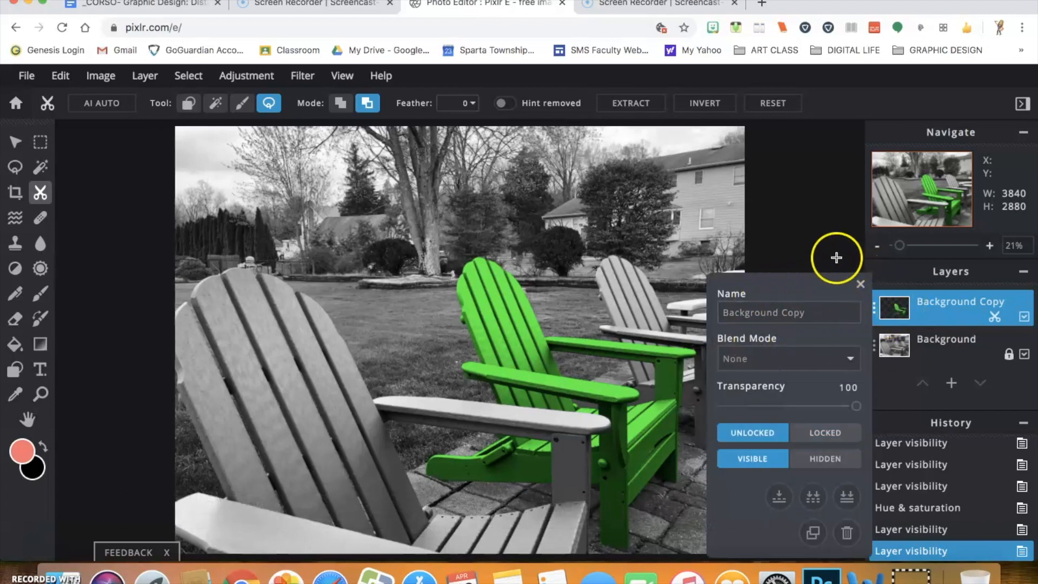
pyautogui.click(861, 283)
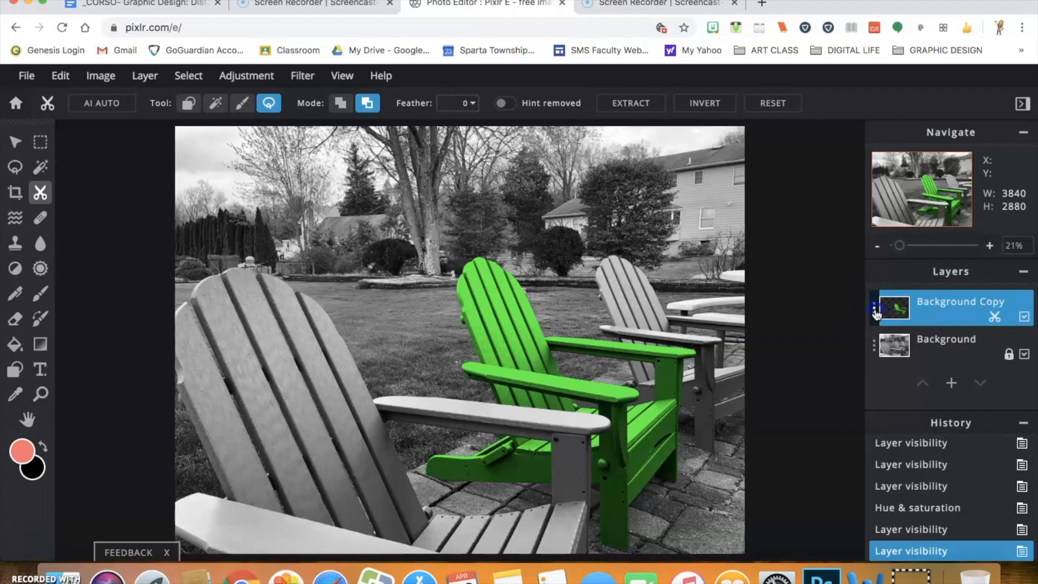
pyautogui.click(876, 313)
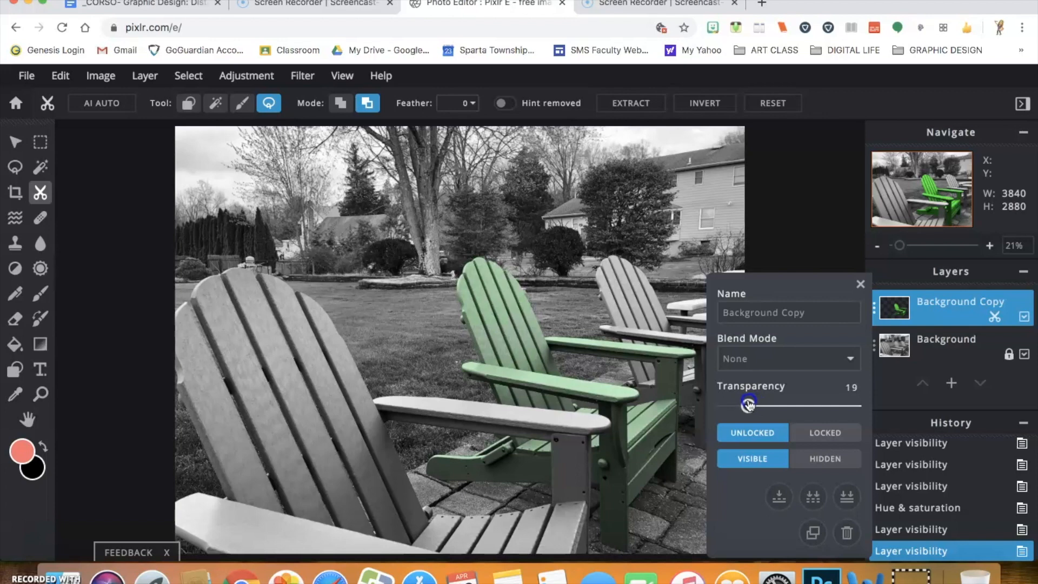
pyautogui.moveTo(772, 405)
pyautogui.mouseDown()
pyautogui.moveTo(784, 406)
pyautogui.moveTo(755, 411)
pyautogui.mouseUp()
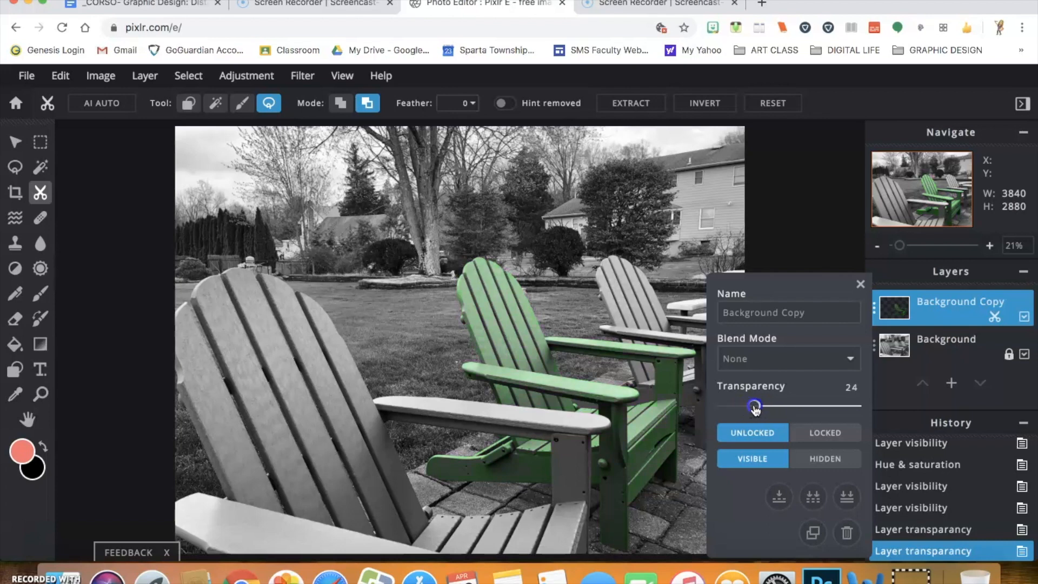
pyautogui.moveTo(765, 405); pyautogui.dragTo(768, 407)
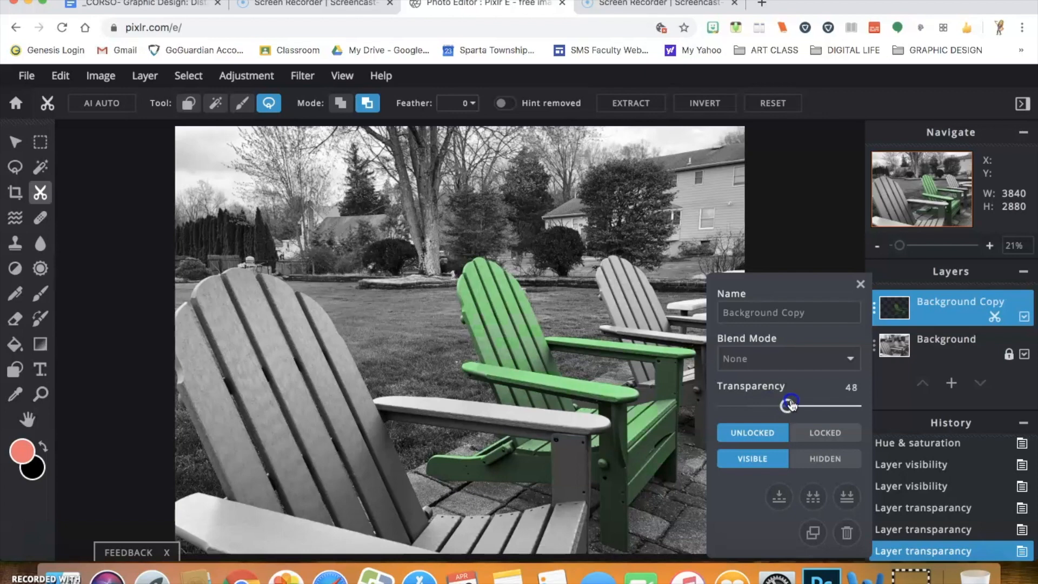
pyautogui.moveTo(870, 401); pyautogui.dragTo(867, 400)
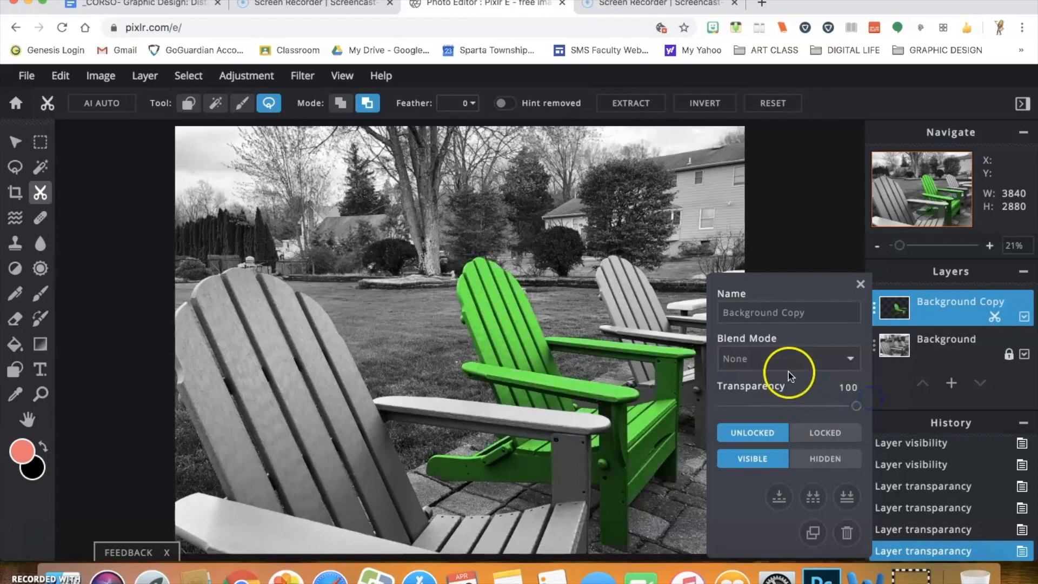
# Try the Color blend mode on the chair layer with reduced transparency values, returning to 100.
pyautogui.click(848, 360)
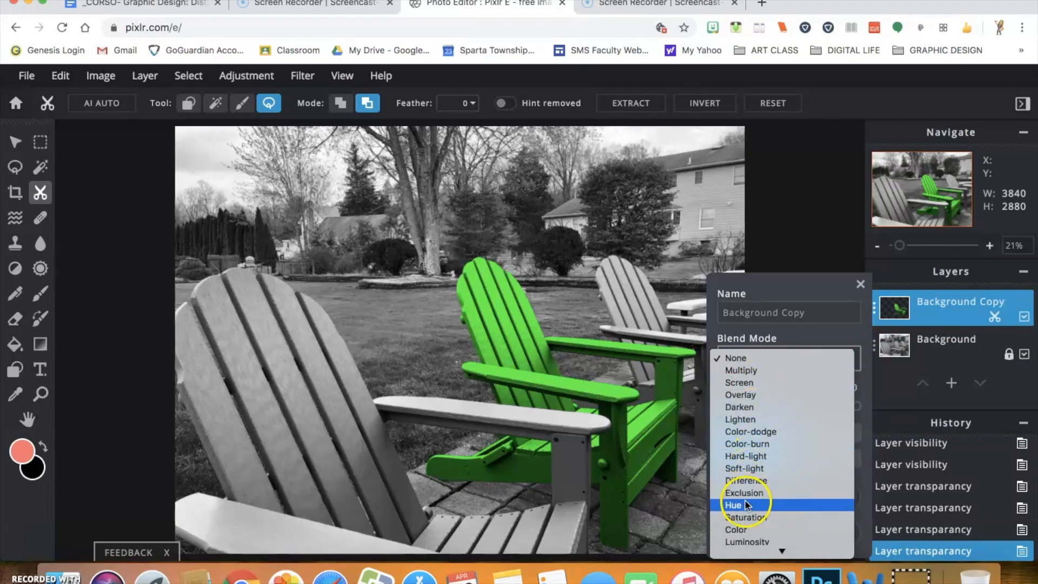
pyautogui.click(742, 531)
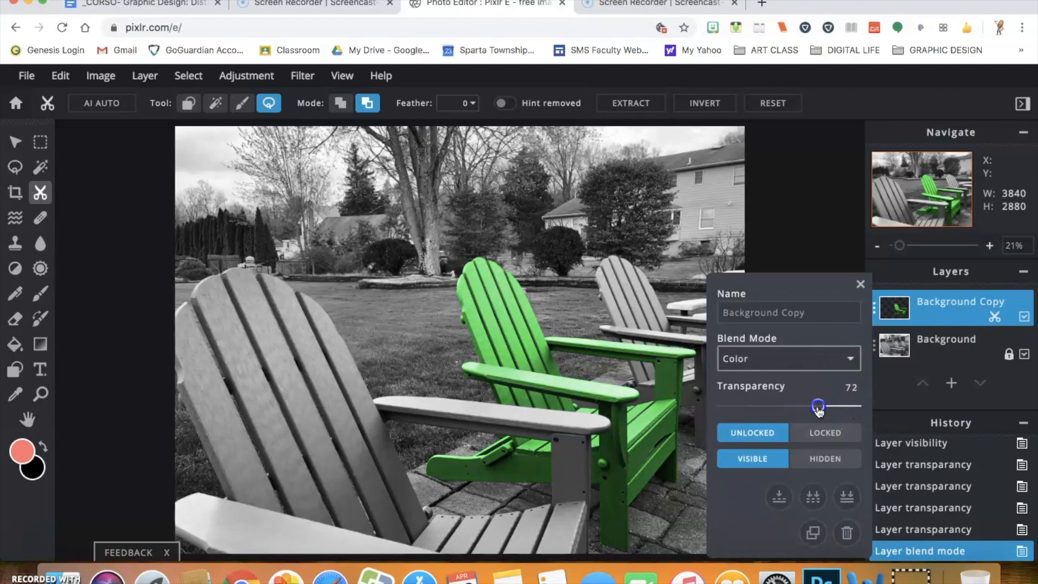
pyautogui.moveTo(773, 406); pyautogui.dragTo(867, 410)
# Switch the chair layer's blend mode to Overlay and set its transparency to 64.
pyautogui.click(820, 367)
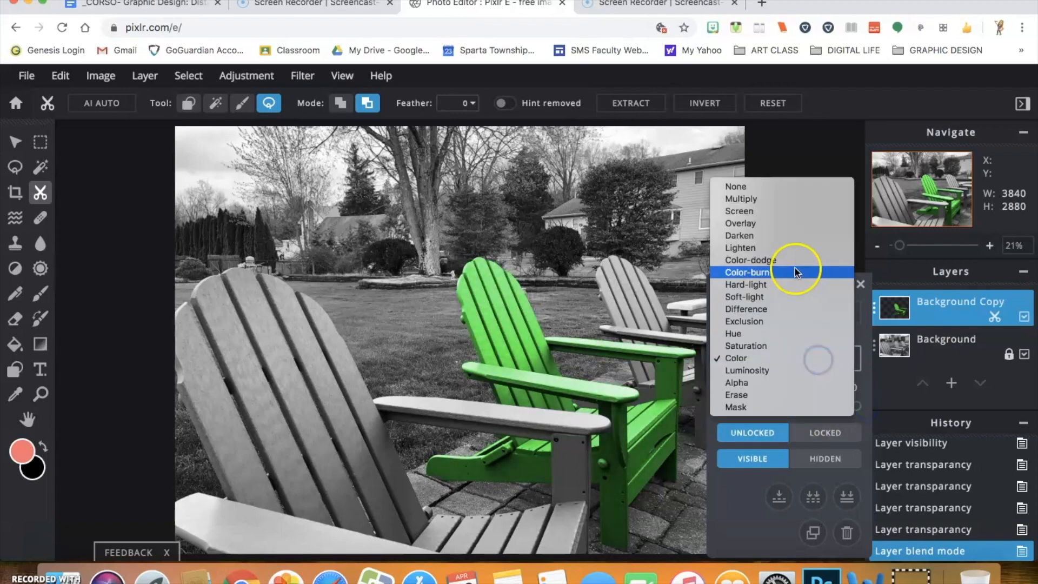
pyautogui.click(788, 226)
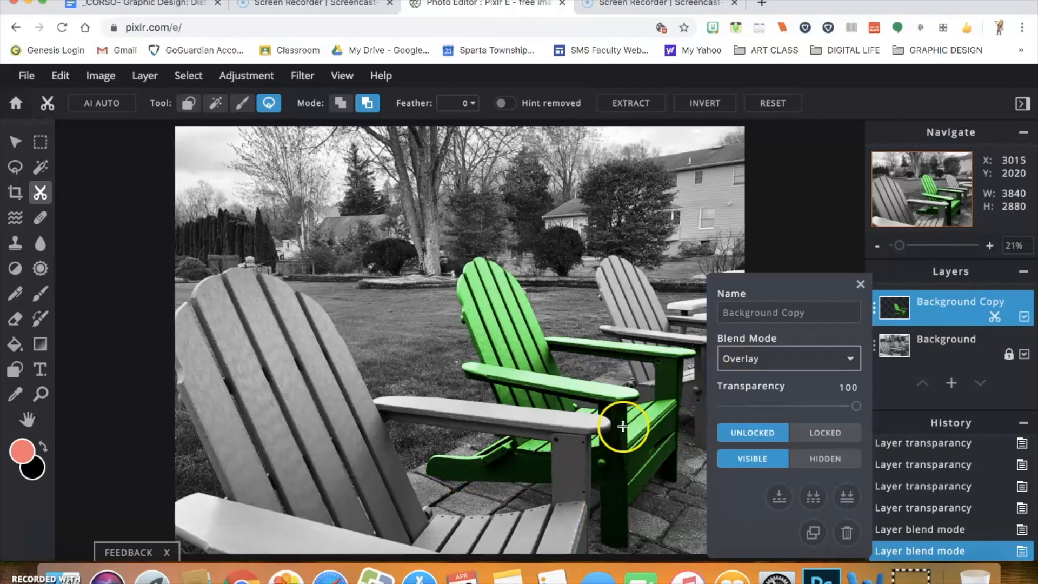
pyautogui.click(857, 405)
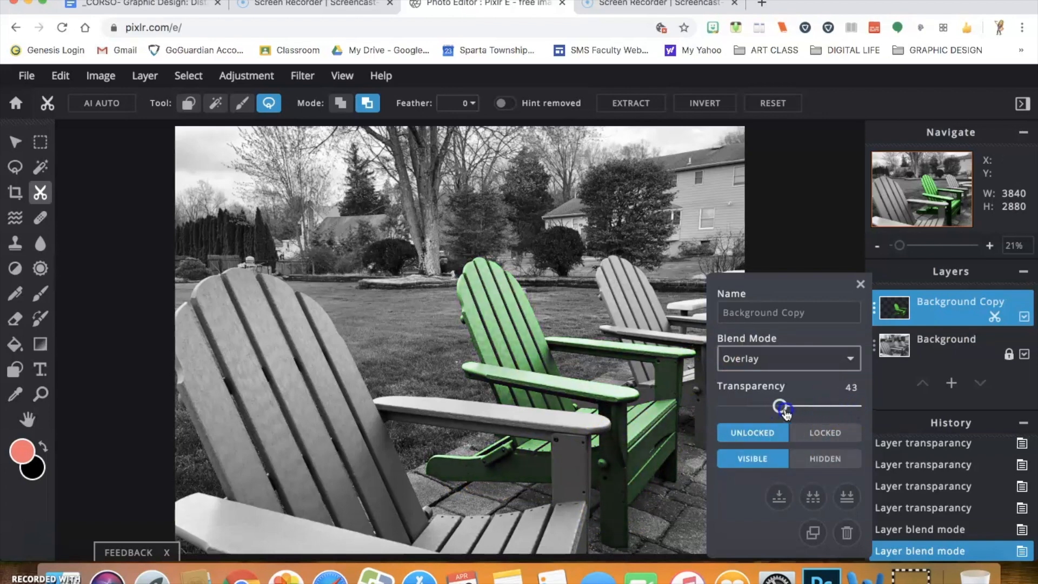
pyautogui.moveTo(808, 411); pyautogui.dragTo(807, 409)
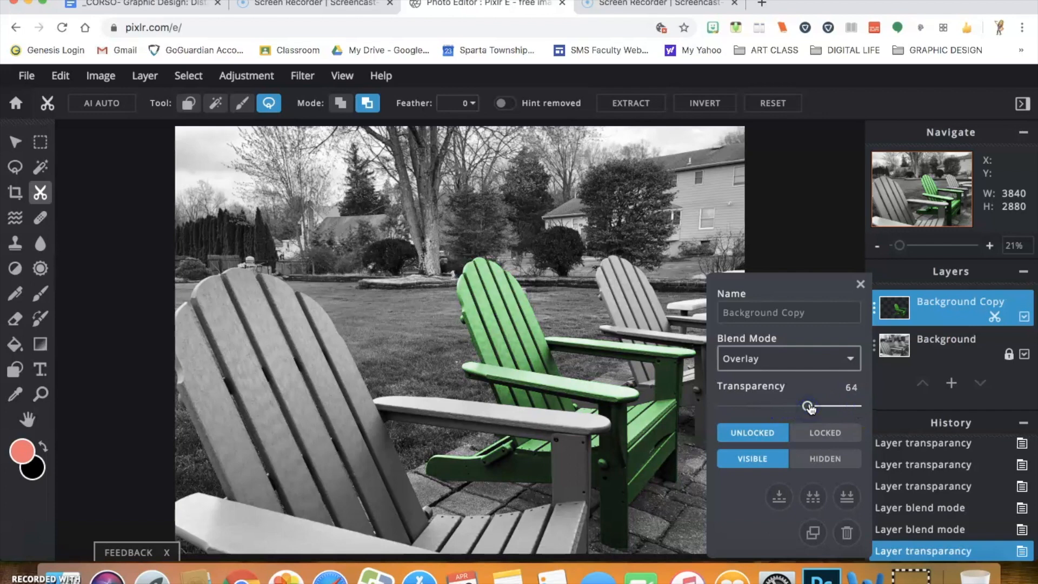
# Try the Color, Hard-light, Hue and Alpha blend modes on the chair layer, and return to Overlay.
pyautogui.click(828, 357)
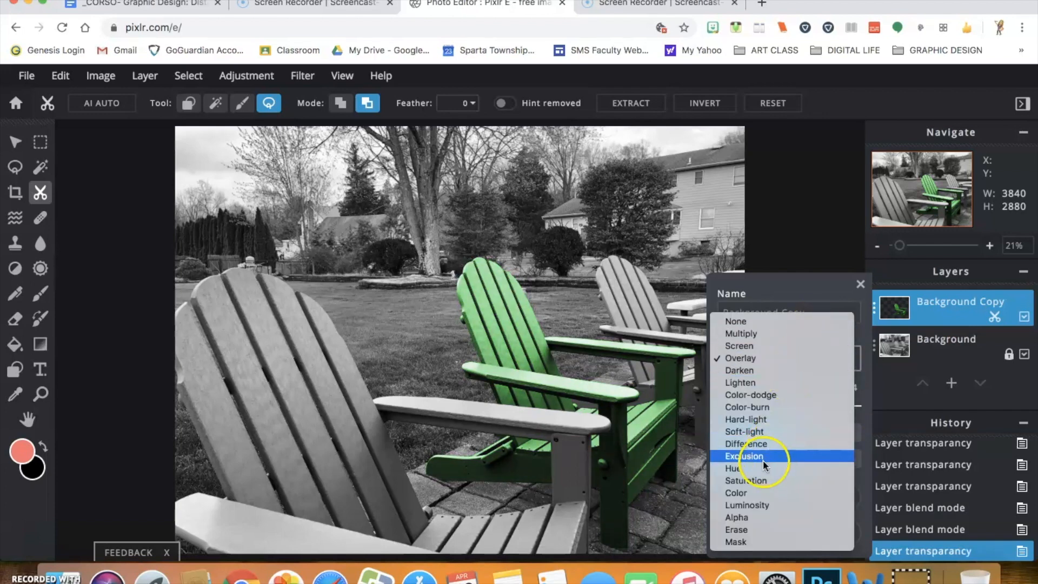
pyautogui.click(751, 493)
pyautogui.click(810, 358)
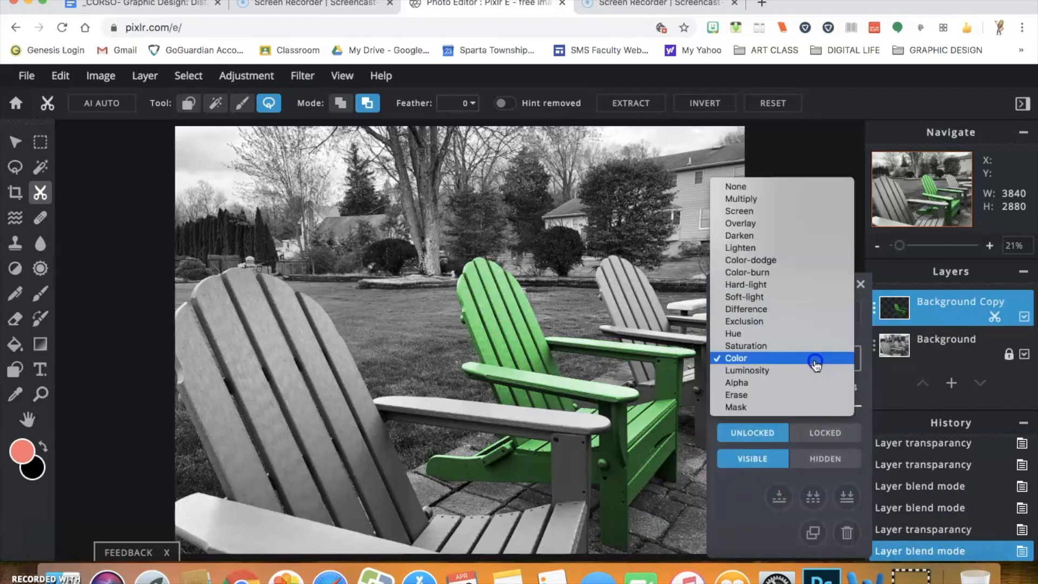
pyautogui.click(803, 283)
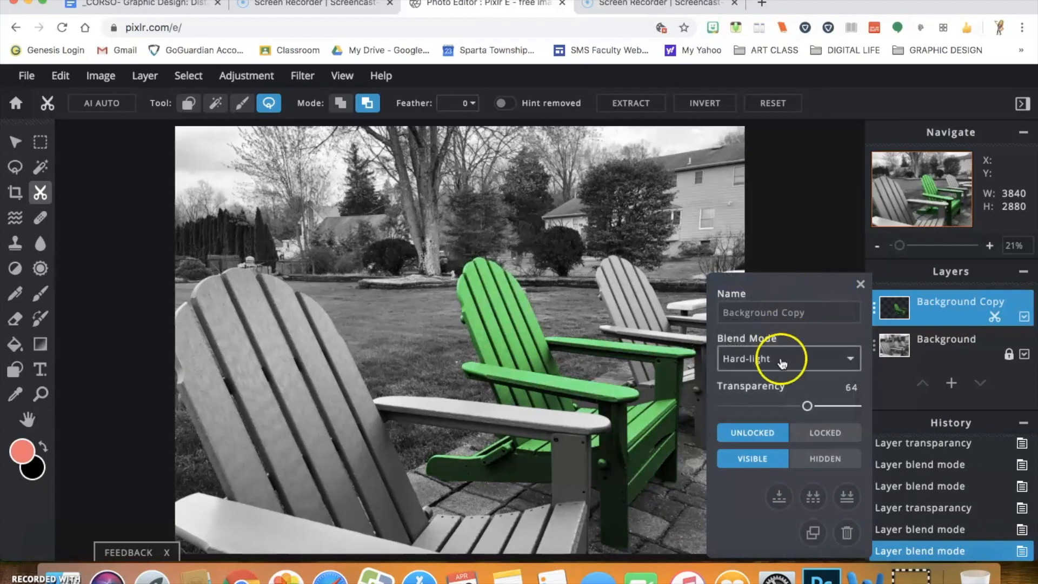
pyautogui.click(798, 360)
pyautogui.click(780, 406)
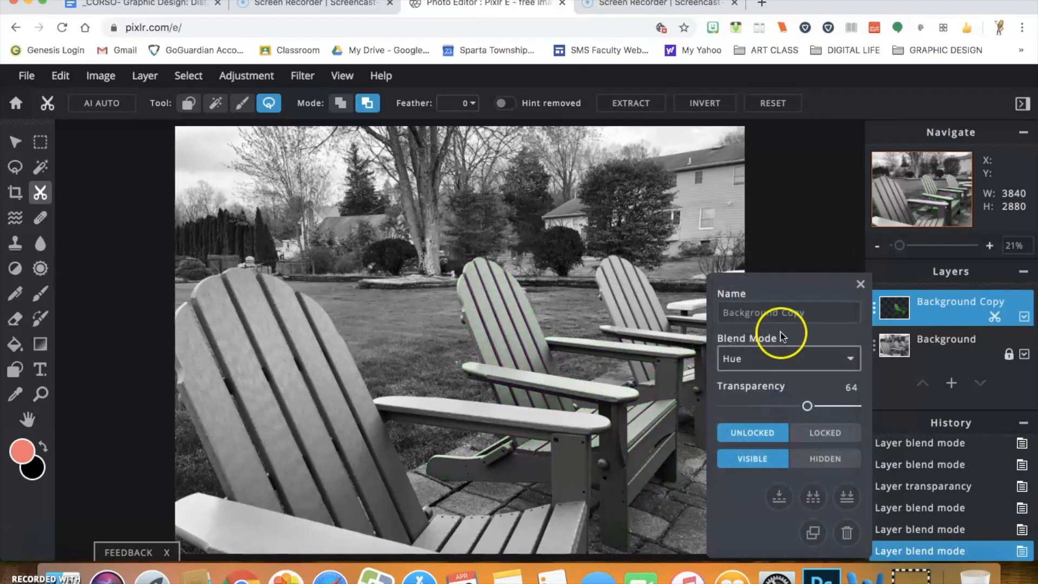
pyautogui.click(794, 359)
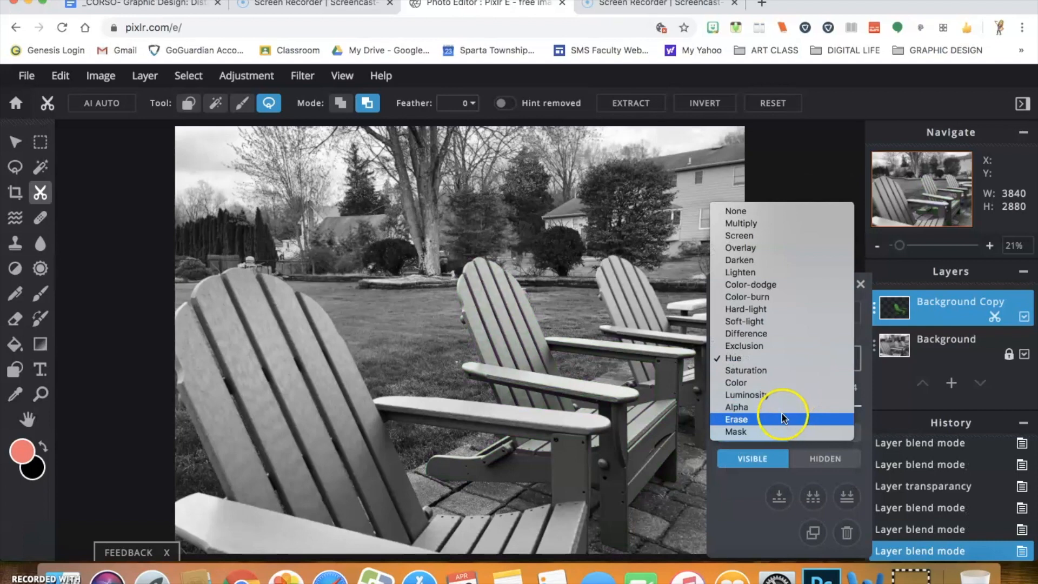
pyautogui.click(758, 408)
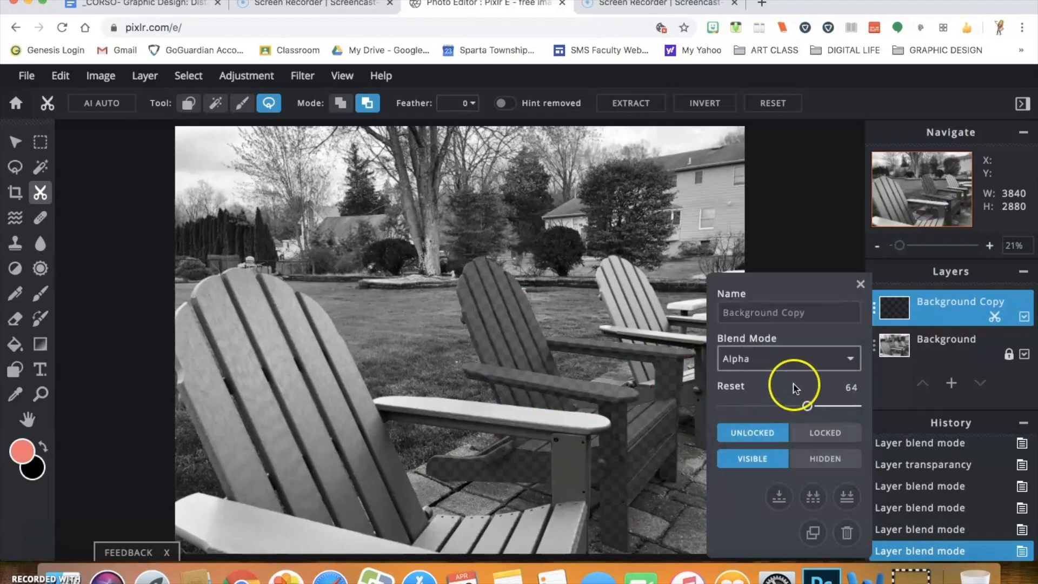
pyautogui.click(835, 360)
pyautogui.click(801, 199)
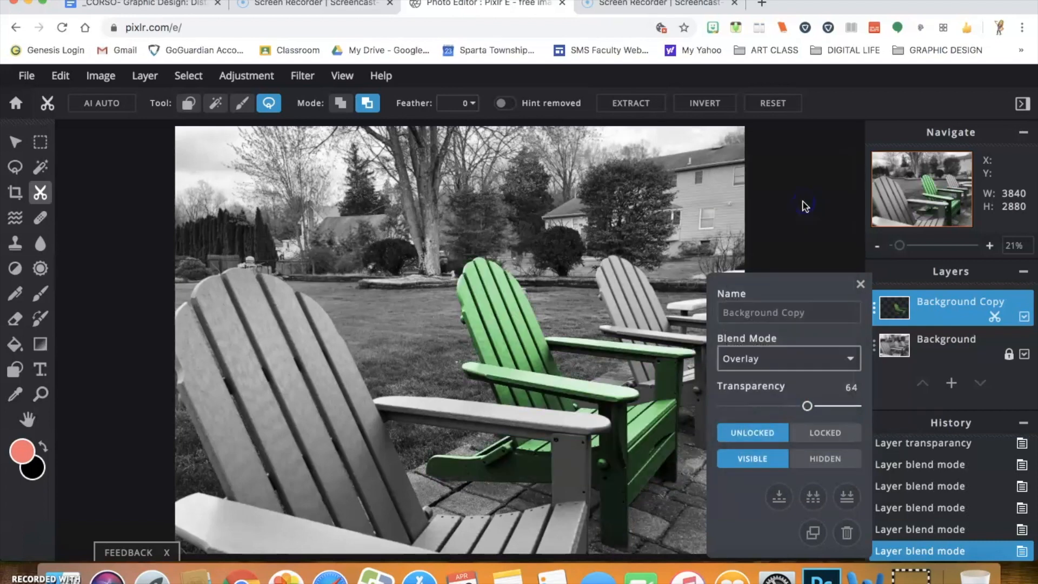
pyautogui.click(808, 359)
pyautogui.moveTo(794, 357); pyautogui.dragTo(786, 360)
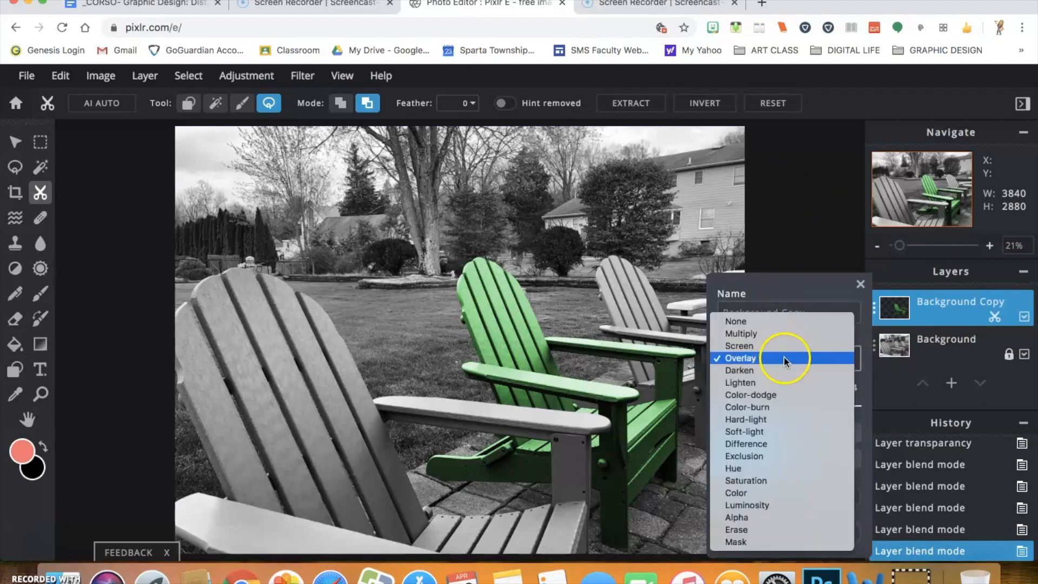
pyautogui.click(784, 357)
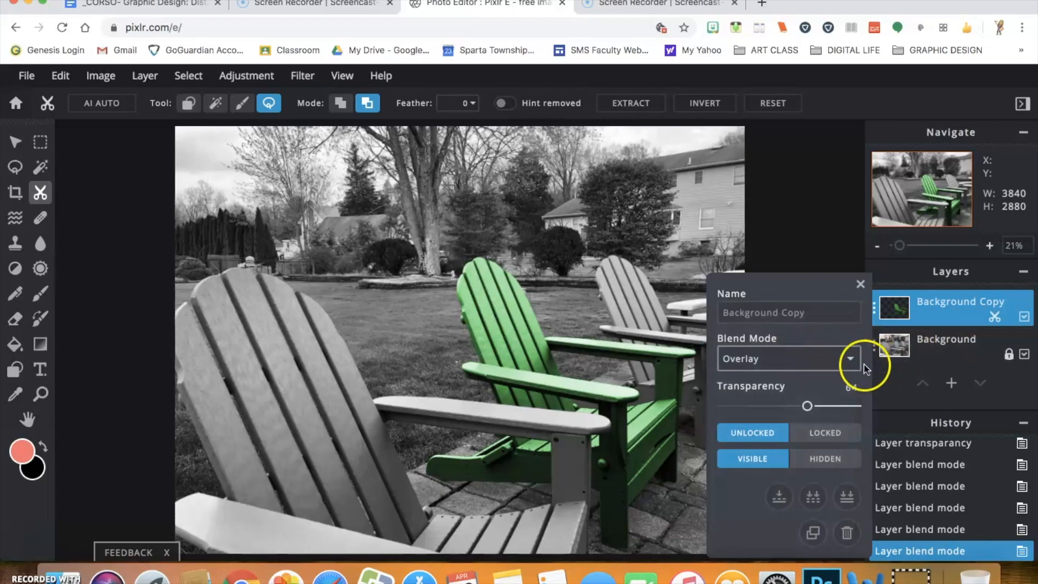
# Change the chair layer's blend mode to Color and raise its transparency to 100.
pyautogui.click(827, 371)
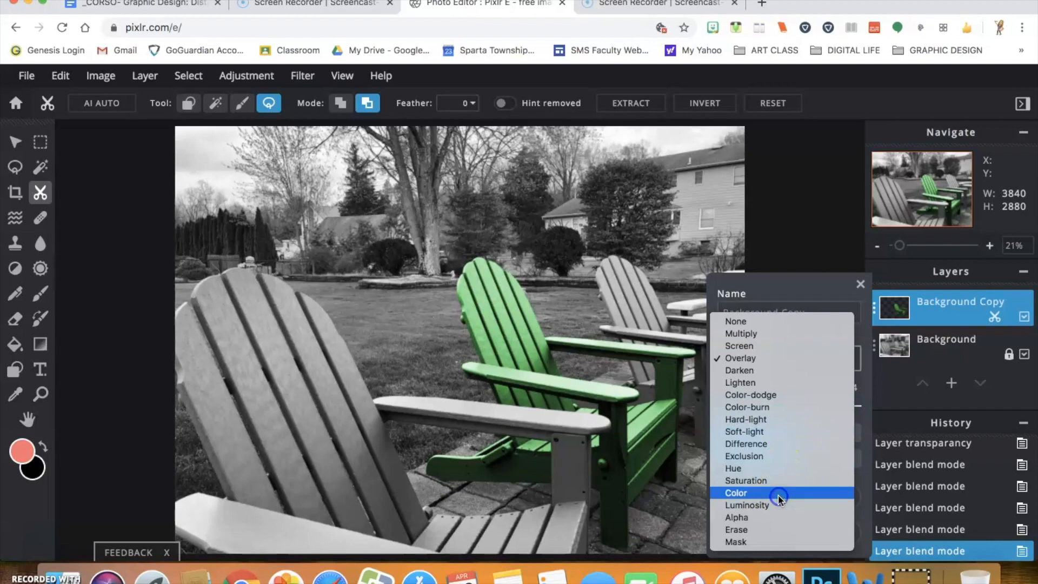
pyautogui.click(776, 493)
pyautogui.moveTo(824, 400); pyautogui.dragTo(877, 404)
# Set the chair layer to the Overlay blend mode with transparency 65, and close the layer settings.
pyautogui.click(845, 359)
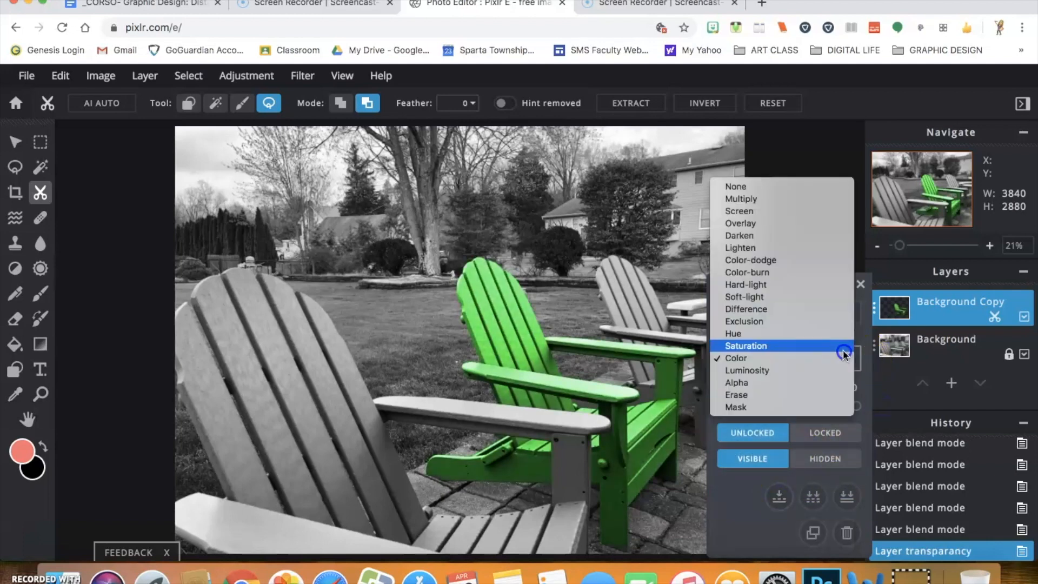
pyautogui.click(820, 230)
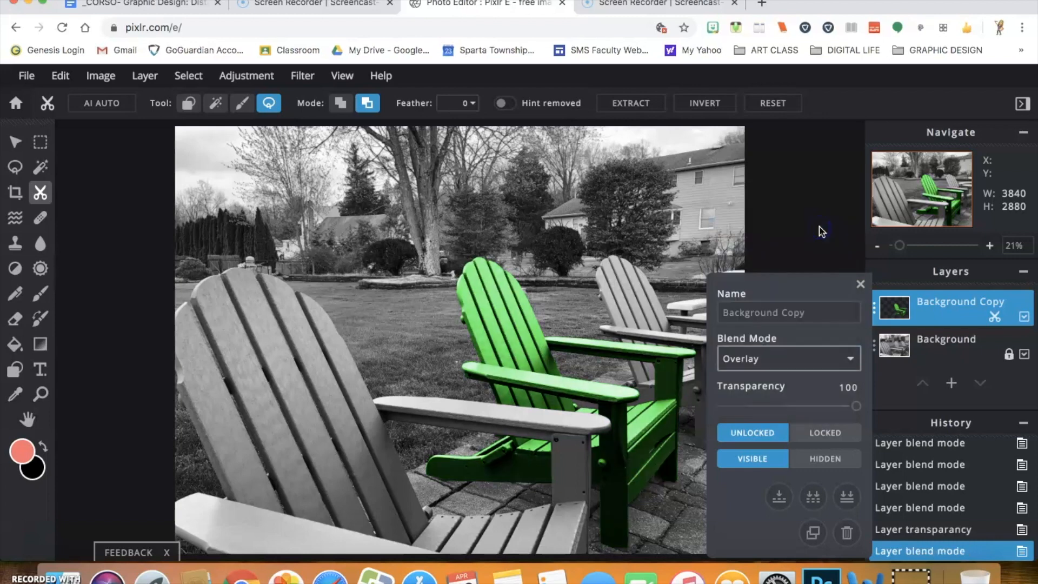
pyautogui.moveTo(856, 407); pyautogui.dragTo(819, 407)
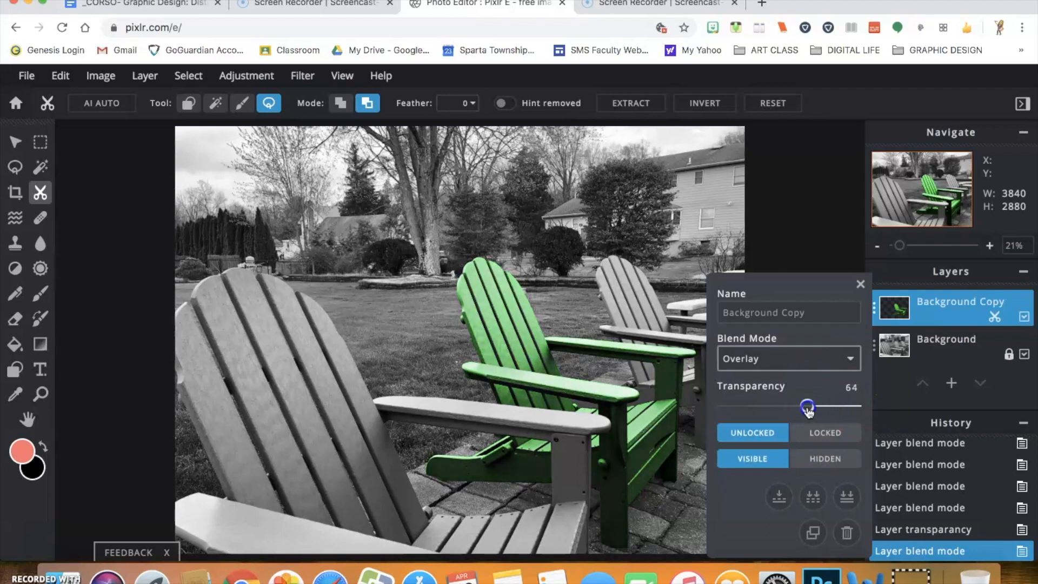
pyautogui.moveTo(809, 407); pyautogui.dragTo(809, 407)
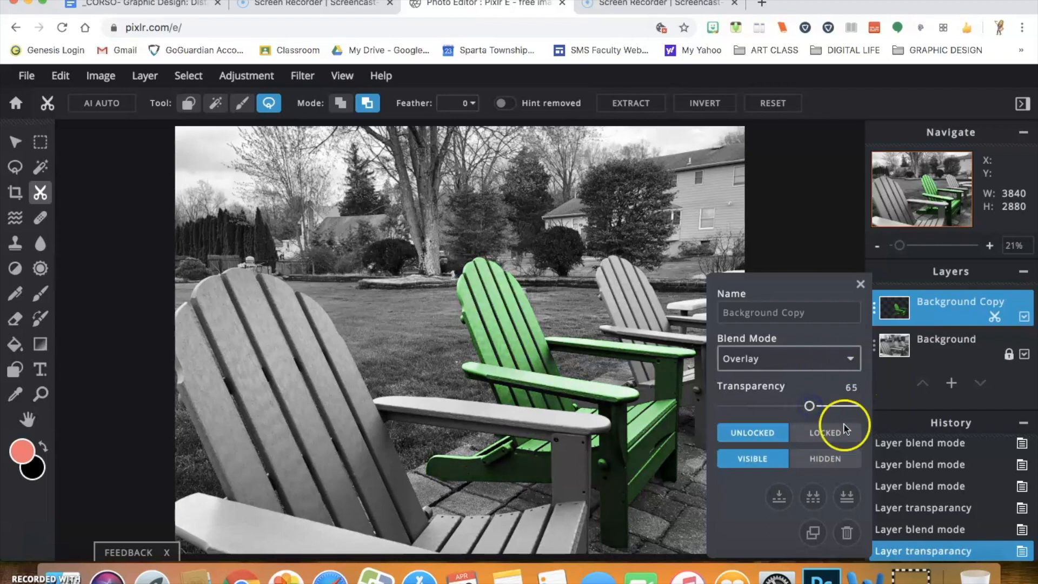
pyautogui.click(858, 283)
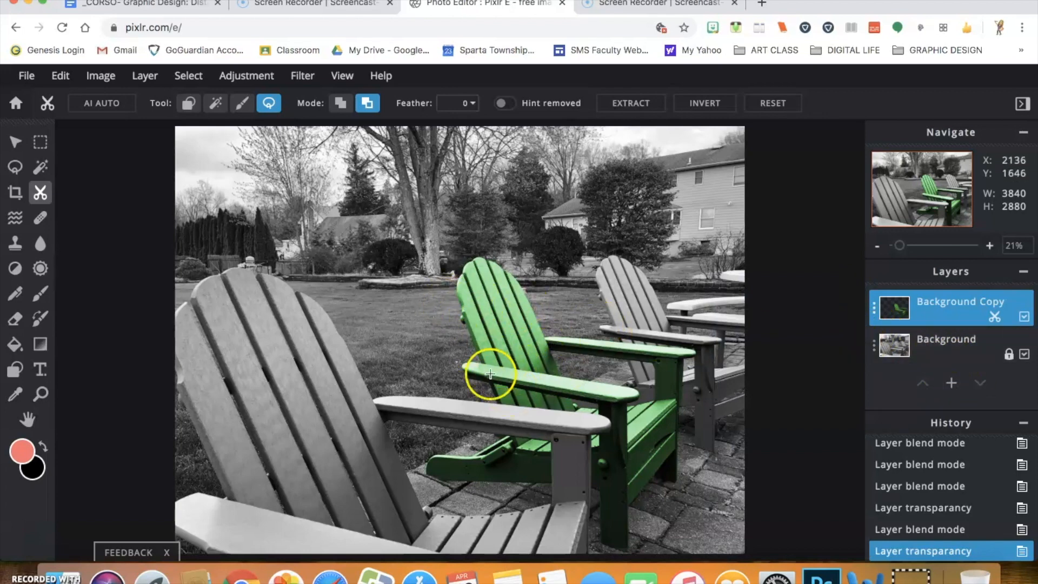
# Remove the area around the bolt on the green chair's back edge from the cutout with the lasso.
pyautogui.click(41, 393)
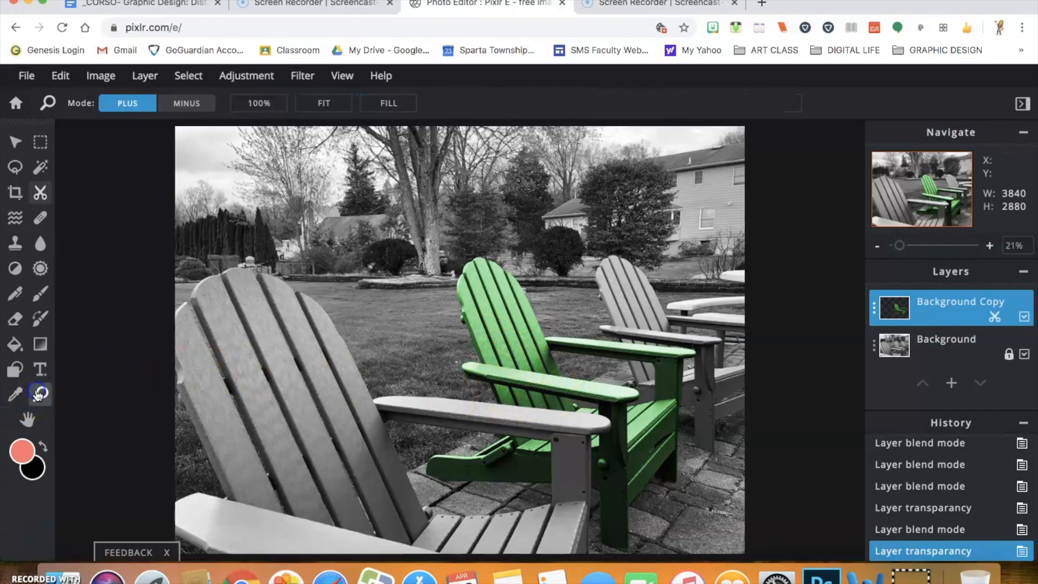
pyautogui.click(500, 355)
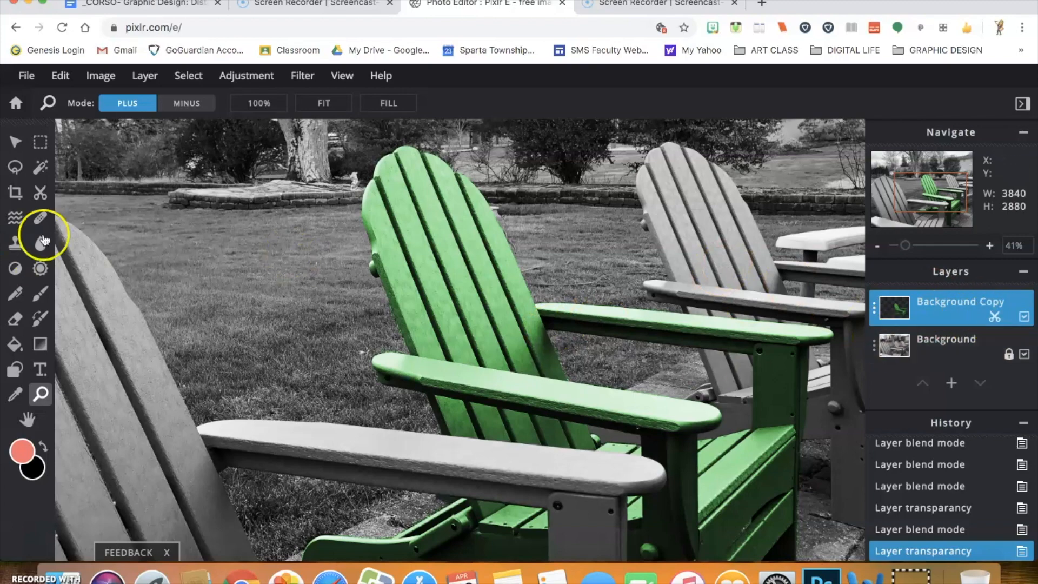
pyautogui.click(41, 193)
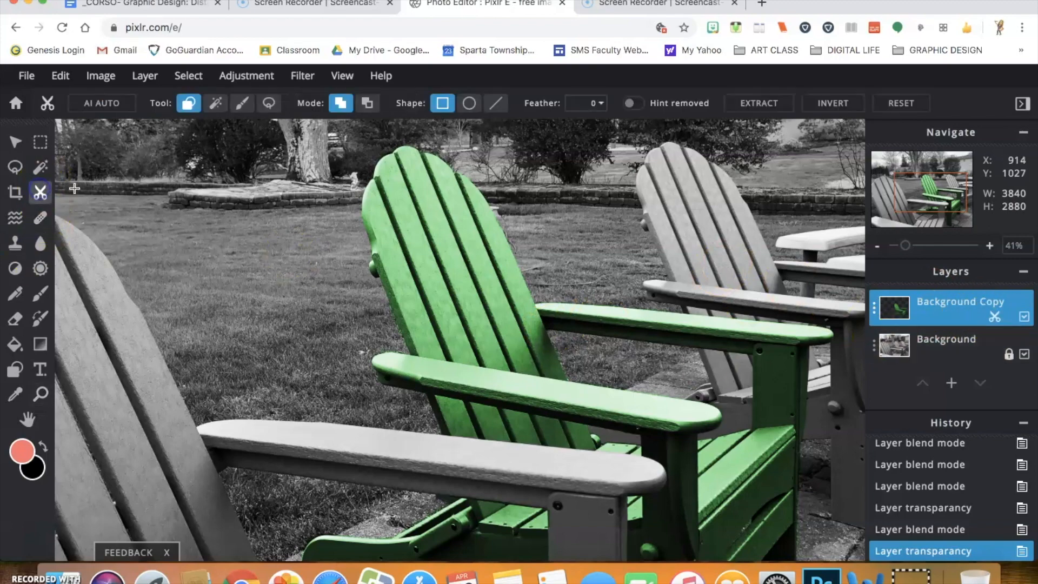
pyautogui.click(278, 108)
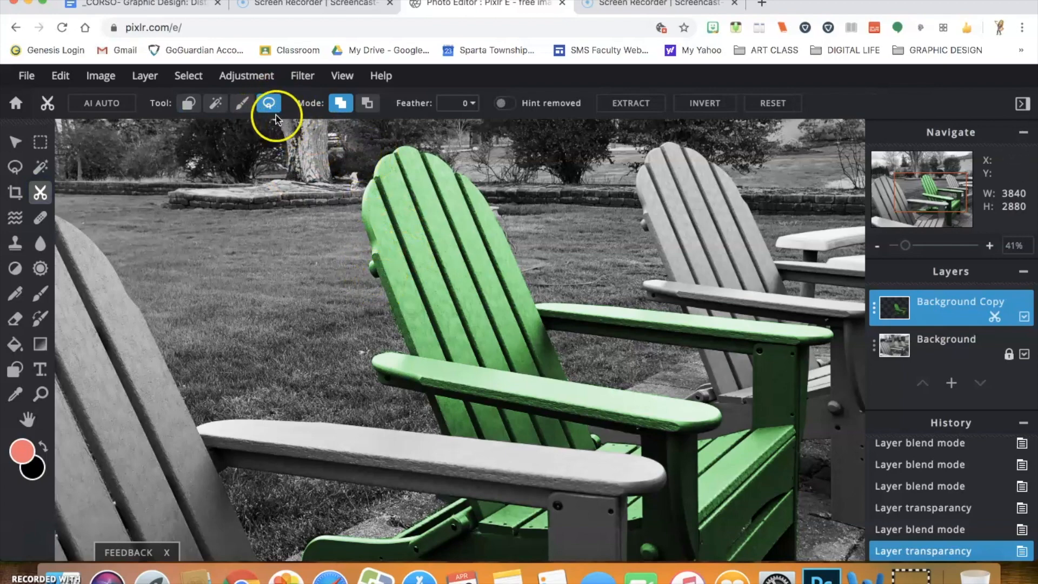
pyautogui.click(367, 102)
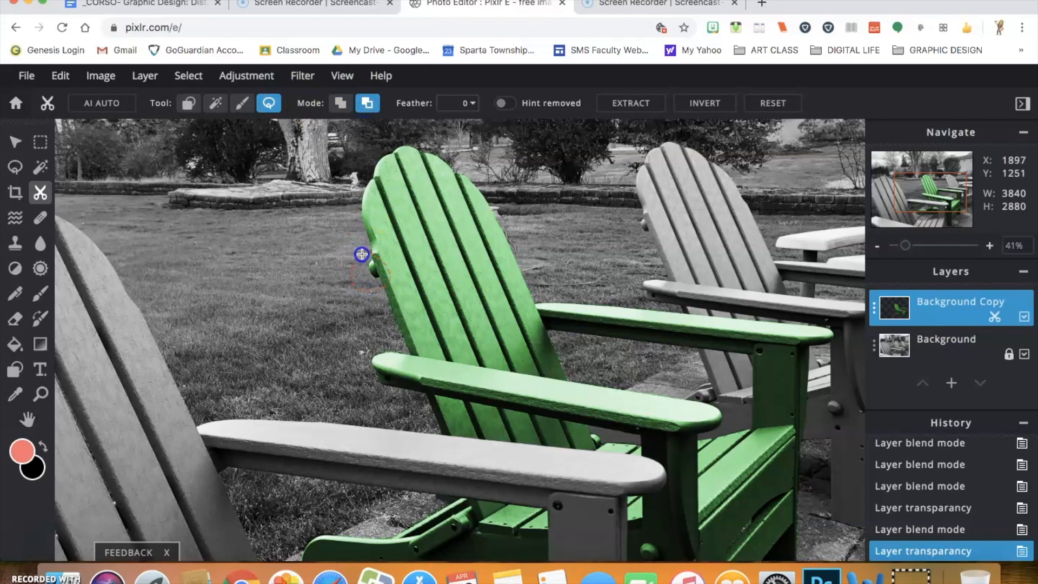
pyautogui.moveTo(404, 251); pyautogui.dragTo(350, 250)
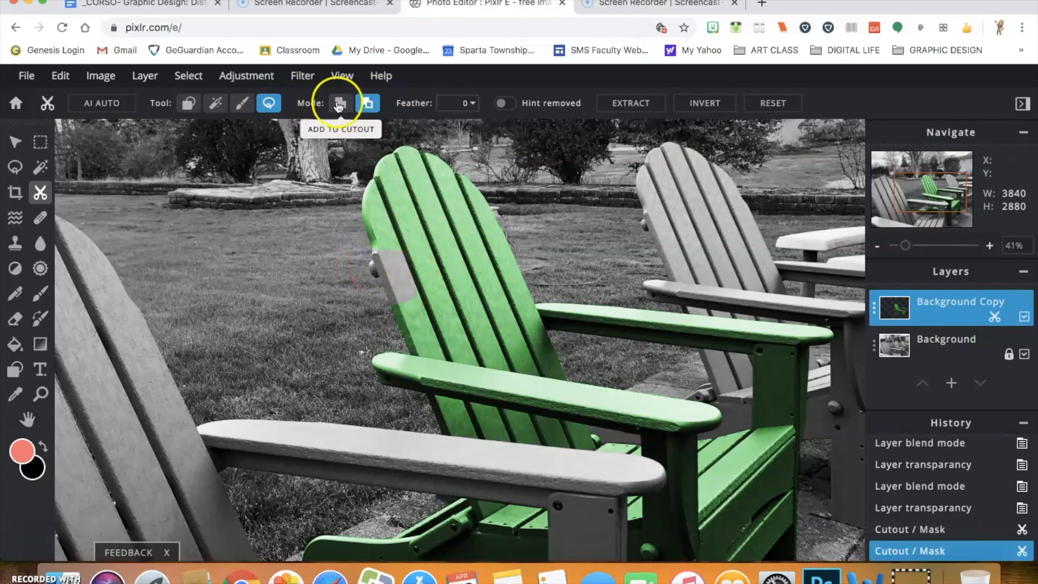
# Paint the removed slat area back into the green chair's cutout, using a 24 px brush for the bolt on its edge.
pyautogui.click(242, 102)
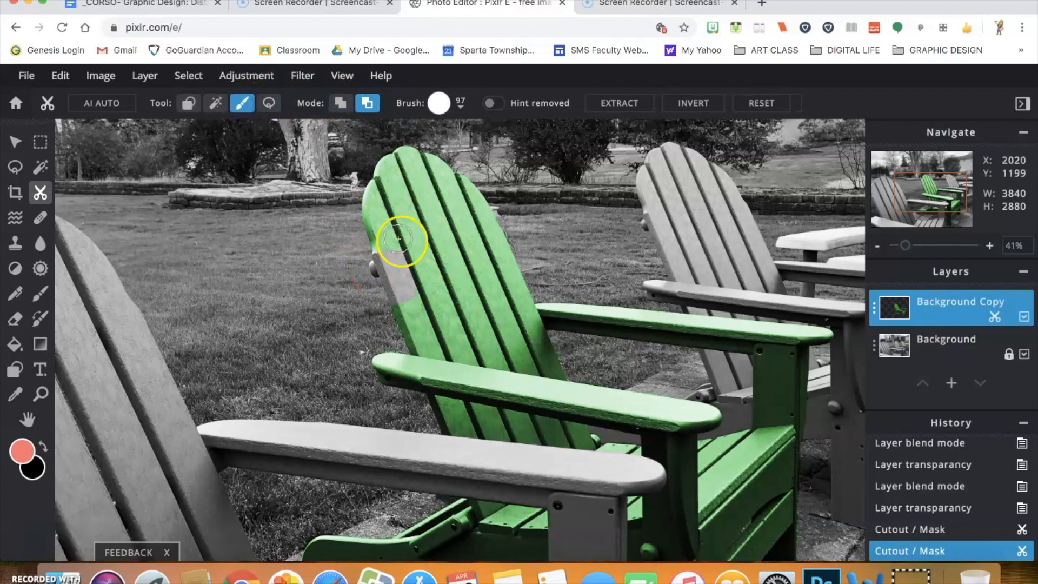
pyautogui.click(341, 105)
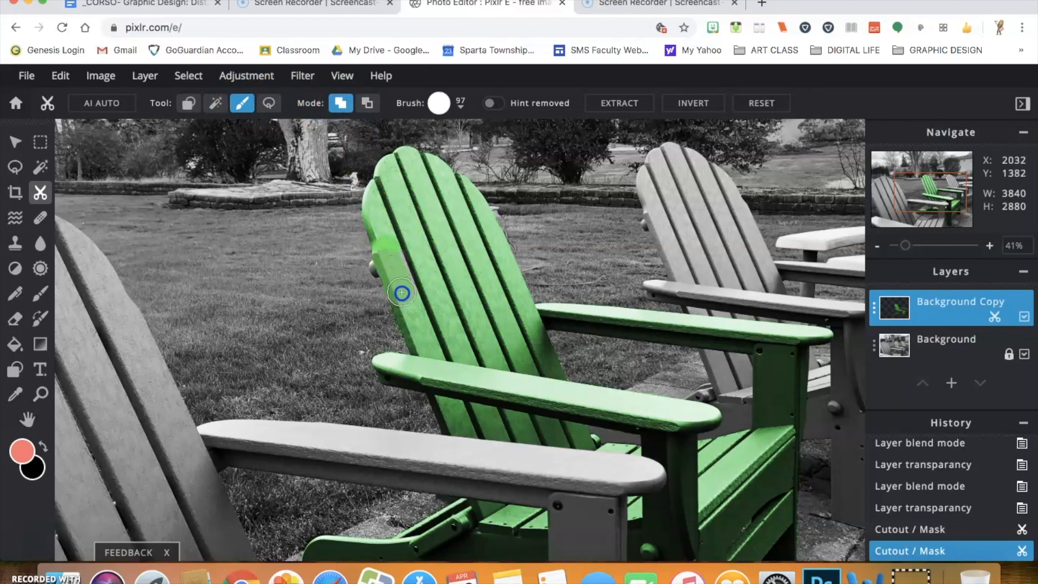
pyautogui.moveTo(417, 299); pyautogui.dragTo(398, 229)
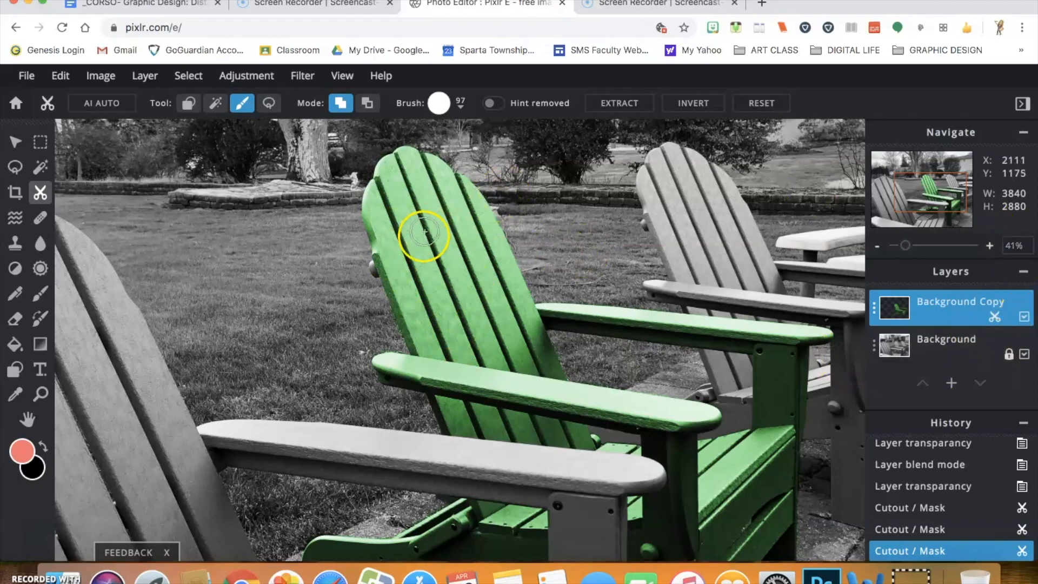
pyautogui.click(439, 103)
pyautogui.moveTo(457, 155); pyautogui.dragTo(448, 156)
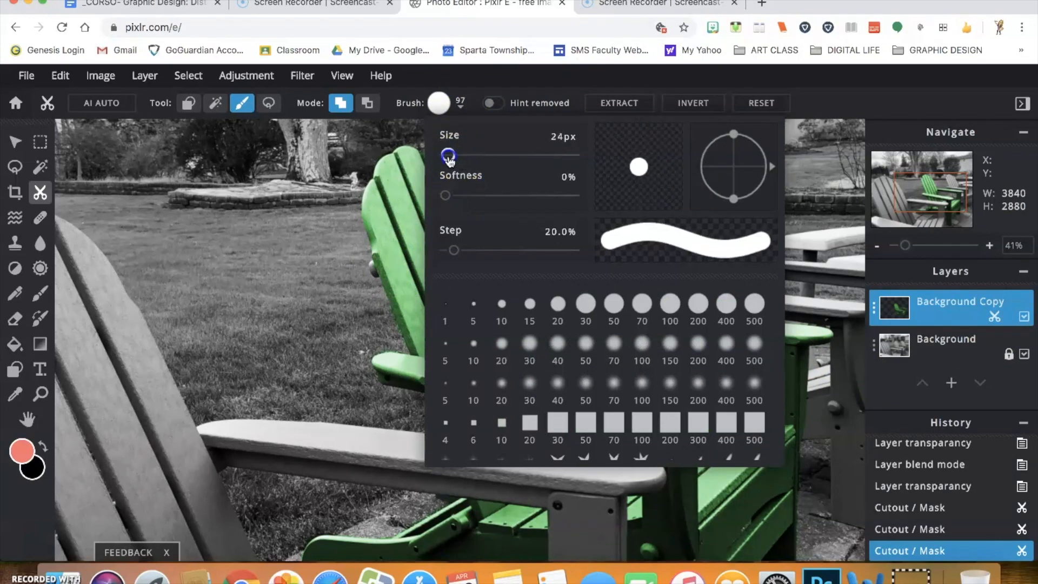
pyautogui.click(388, 264)
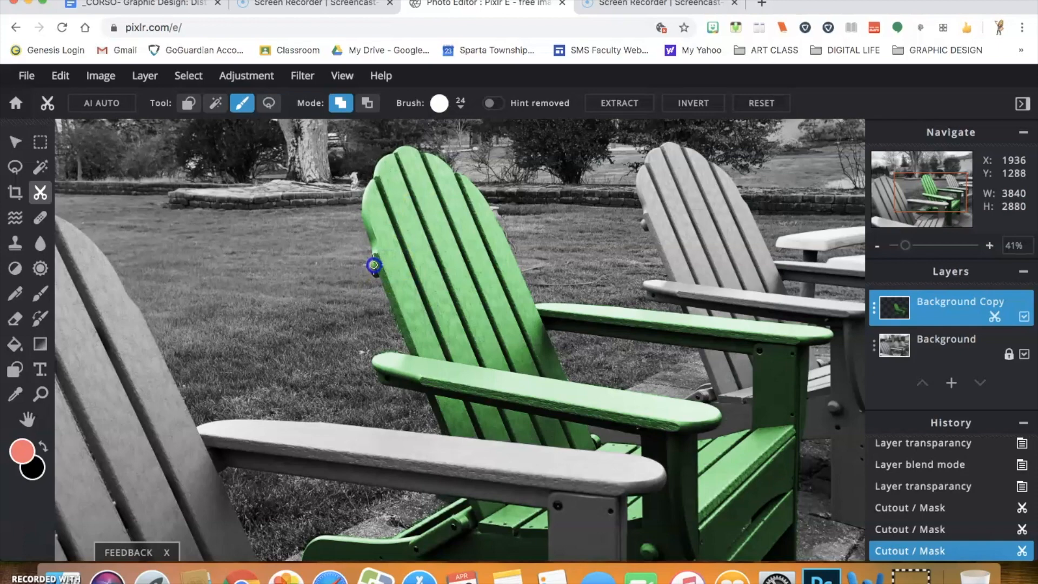
pyautogui.moveTo(442, 246); pyautogui.dragTo(480, 255)
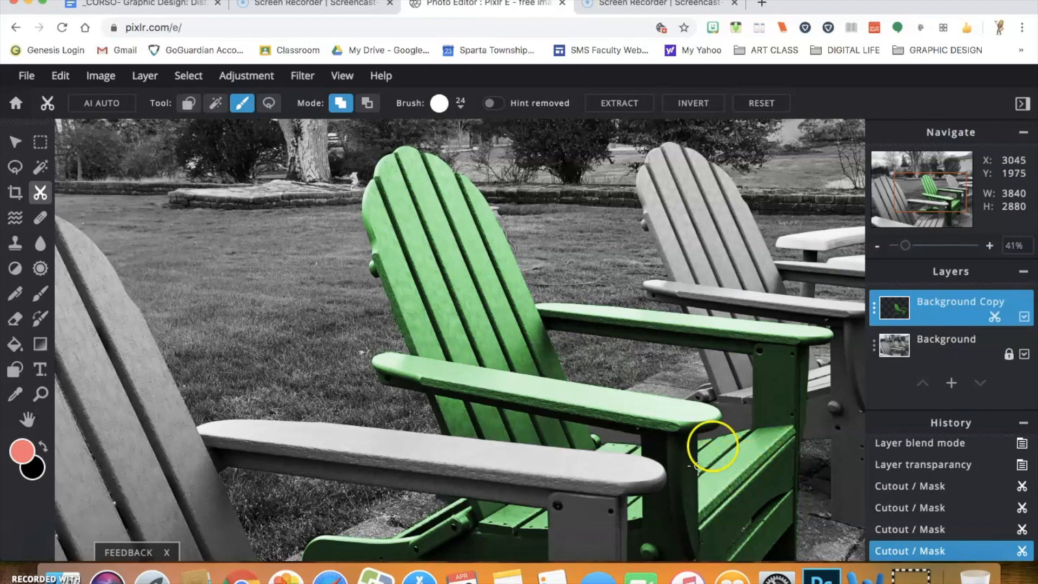
pyautogui.click(904, 247)
pyautogui.moveTo(904, 246)
pyautogui.mouseDown()
pyautogui.moveTo(887, 248)
pyautogui.moveTo(900, 248)
pyautogui.mouseUp()
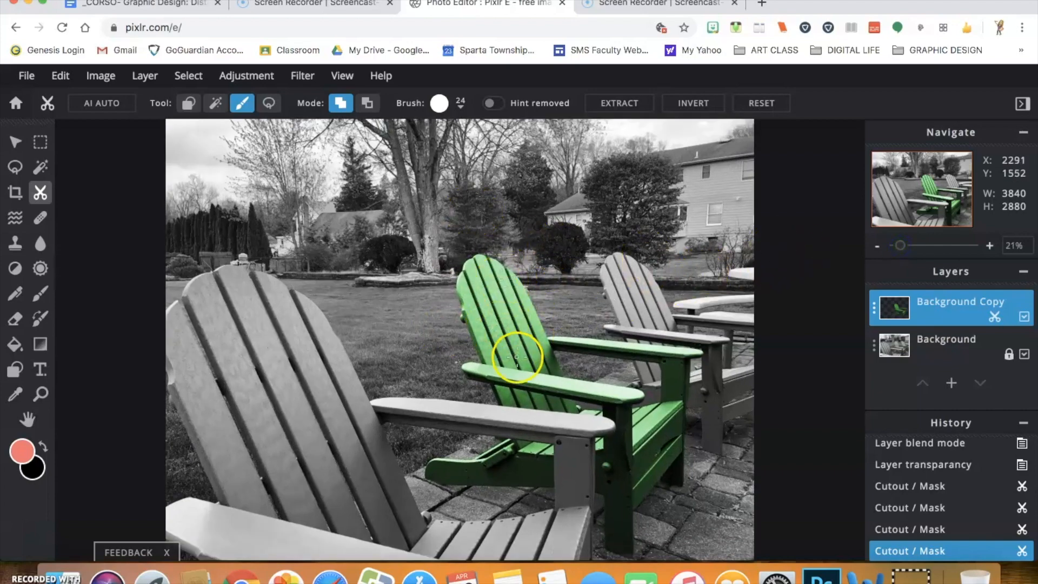
pyautogui.moveTo(590, 434)
pyautogui.mouseDown()
pyautogui.moveTo(635, 440)
pyautogui.moveTo(634, 481)
pyautogui.moveTo(607, 434)
pyautogui.moveTo(548, 442)
pyautogui.moveTo(477, 472)
pyautogui.moveTo(563, 443)
pyautogui.mouseUp()
pyautogui.moveTo(543, 390); pyautogui.dragTo(544, 371)
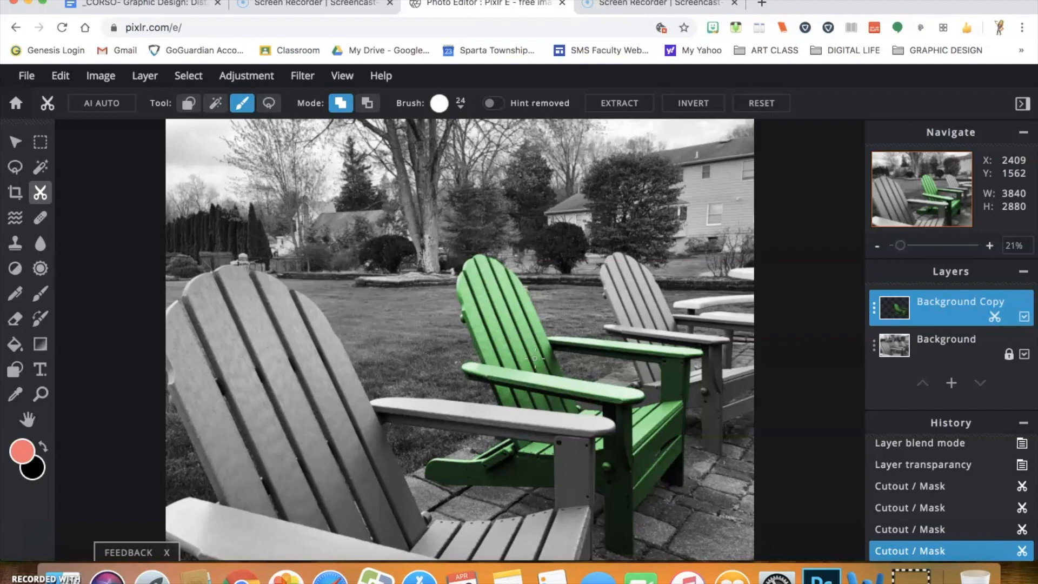
pyautogui.moveTo(534, 358)
pyautogui.mouseDown()
pyautogui.moveTo(557, 265)
pyautogui.moveTo(628, 255)
pyautogui.moveTo(613, 263)
pyautogui.moveTo(641, 293)
pyautogui.mouseUp()
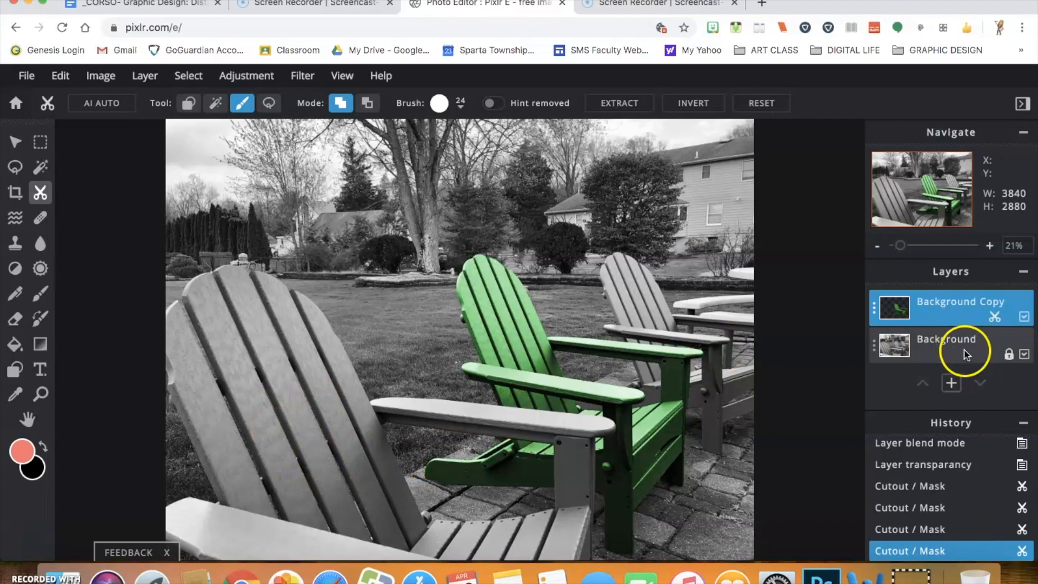
# Duplicate the background layer and lasso away the scenery above and beside the front chair from the copy.
pyautogui.click(874, 346)
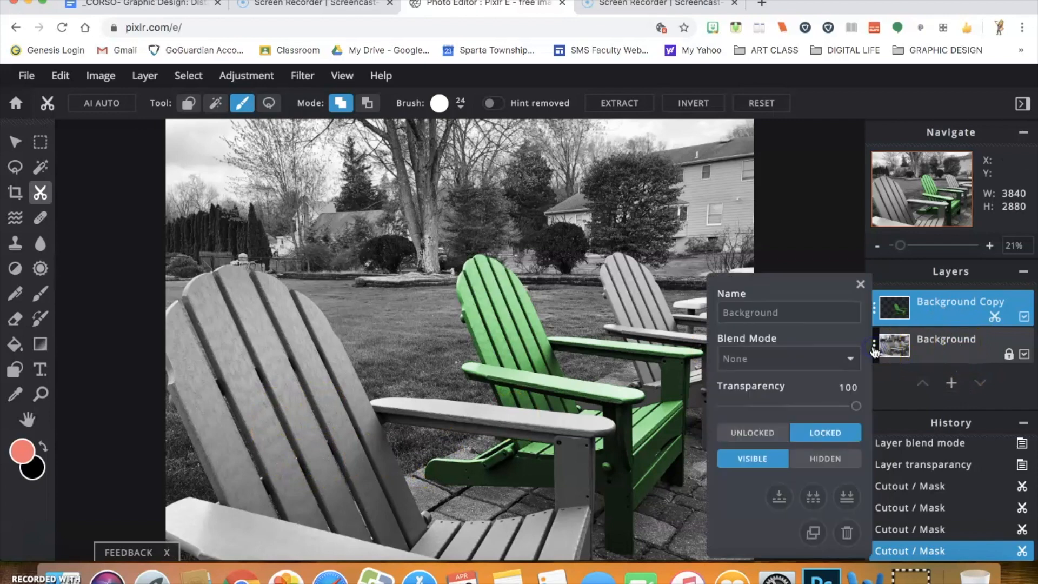
pyautogui.click(812, 533)
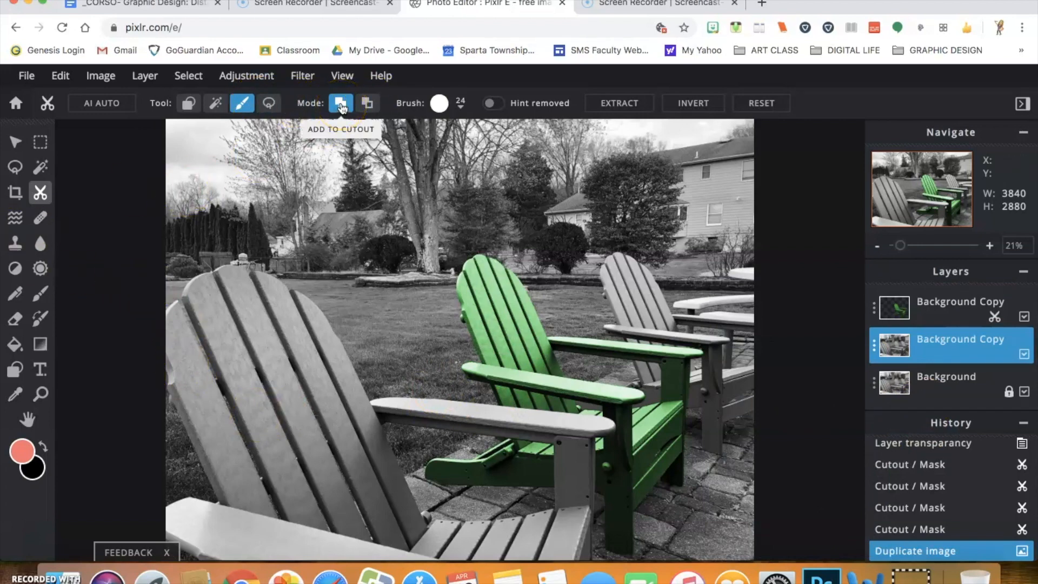
pyautogui.click(268, 102)
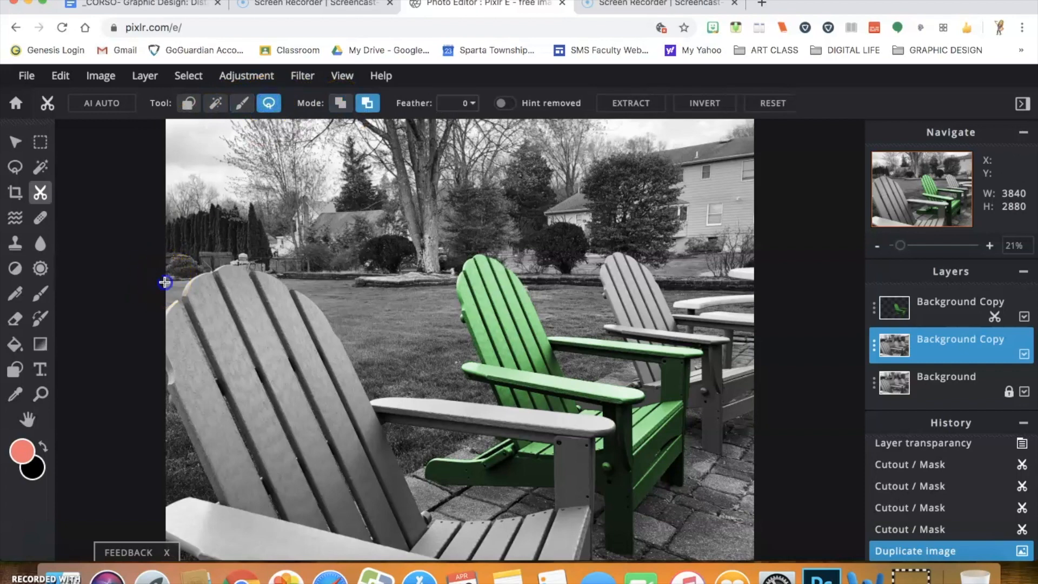
pyautogui.moveTo(427, 227)
pyautogui.mouseDown()
pyautogui.moveTo(246, 156)
pyautogui.moveTo(198, 157)
pyautogui.mouseUp()
pyautogui.moveTo(371, 206); pyautogui.dragTo(373, 205)
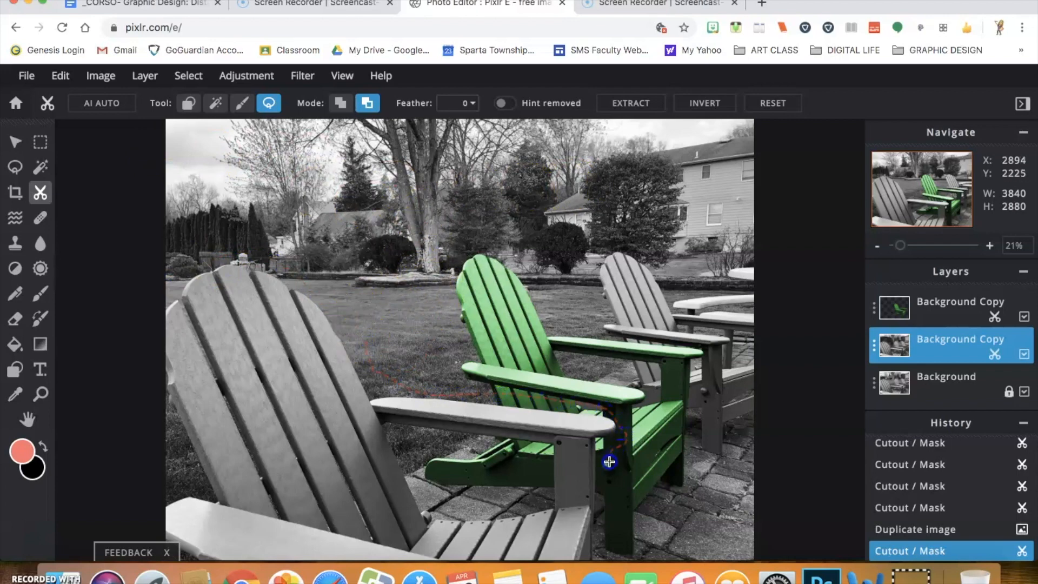
pyautogui.moveTo(802, 462); pyautogui.dragTo(765, 175)
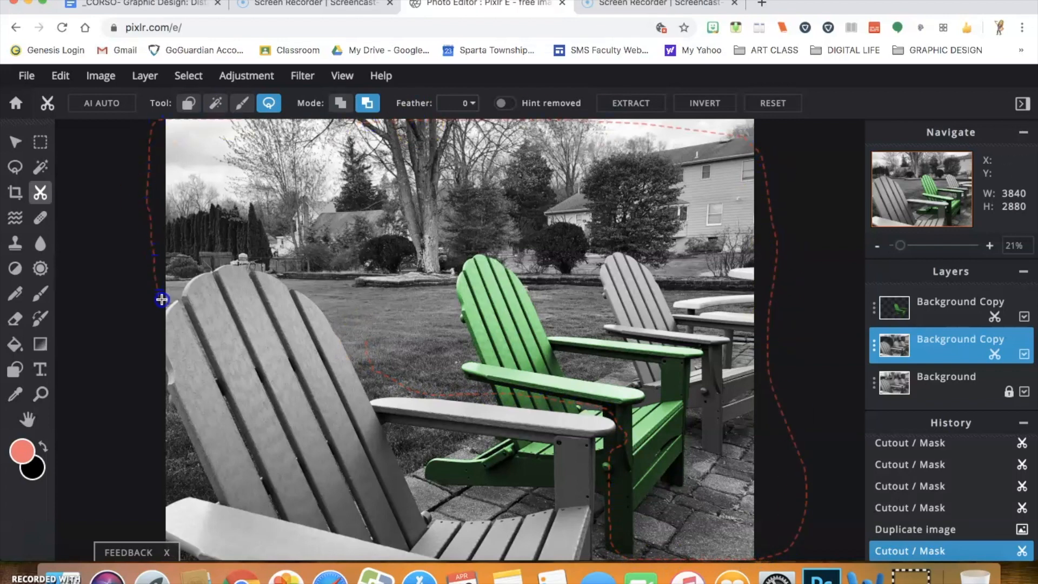
pyautogui.moveTo(384, 369); pyautogui.dragTo(384, 370)
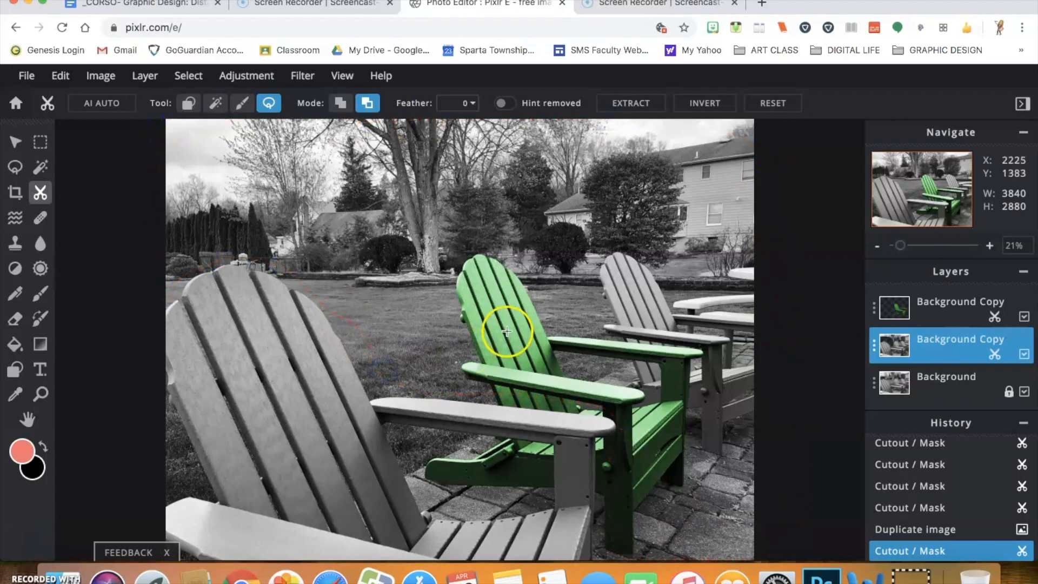
# Hide the original background and green chair layers, and remove the leftover sky strip along the image's upper edge from the cutout.
pyautogui.click(1024, 392)
pyautogui.click(1024, 316)
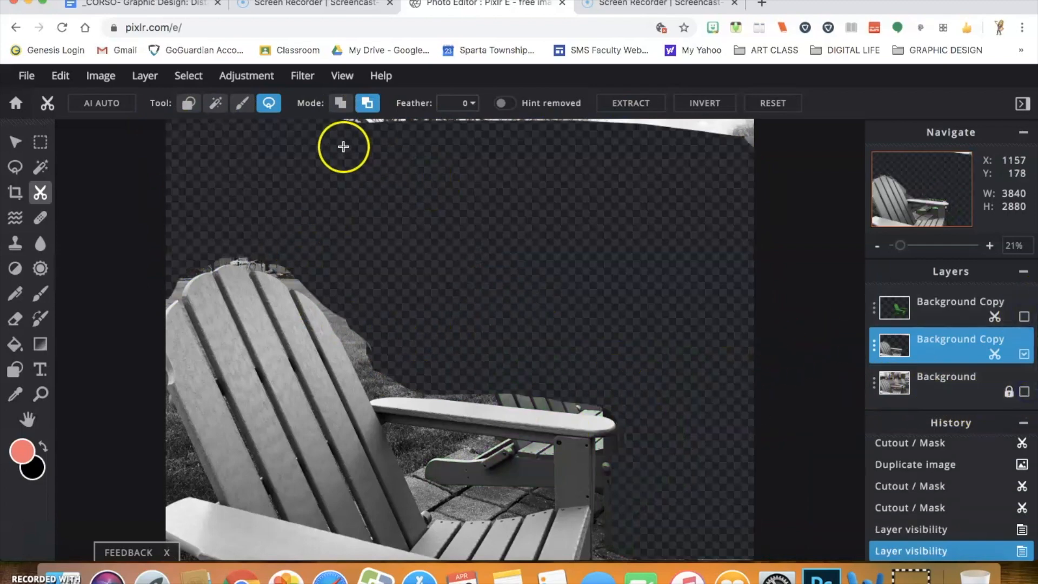
pyautogui.moveTo(329, 120); pyautogui.dragTo(681, 120)
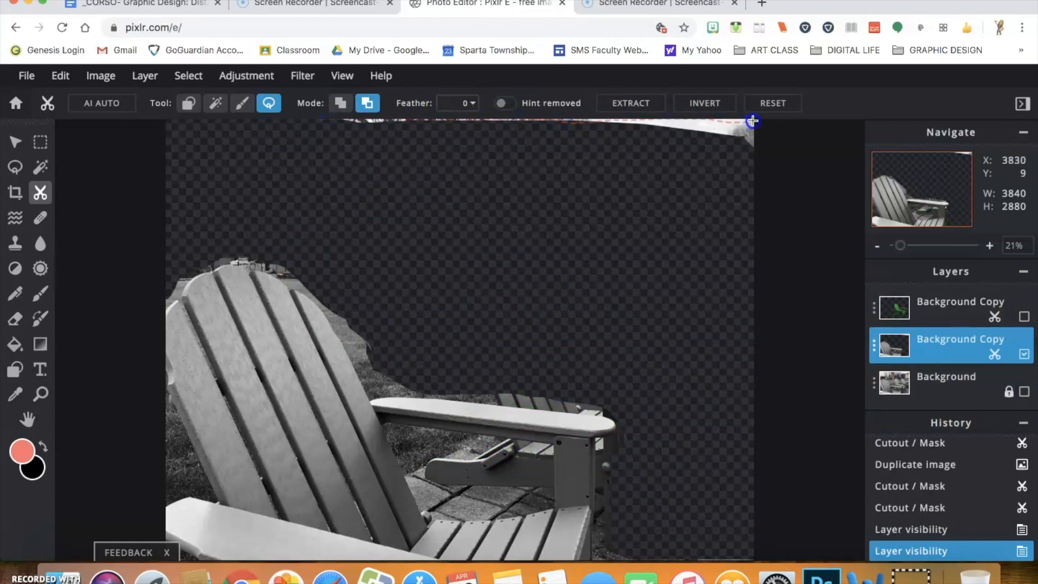
pyautogui.moveTo(769, 175)
pyautogui.mouseDown()
pyautogui.moveTo(433, 144)
pyautogui.moveTo(368, 106)
pyautogui.mouseUp()
pyautogui.moveTo(799, 123)
pyautogui.mouseDown()
pyautogui.moveTo(595, 141)
pyautogui.moveTo(529, 129)
pyautogui.moveTo(349, 135)
pyautogui.moveTo(340, 107)
pyautogui.moveTo(494, 100)
pyautogui.moveTo(792, 130)
pyautogui.mouseUp()
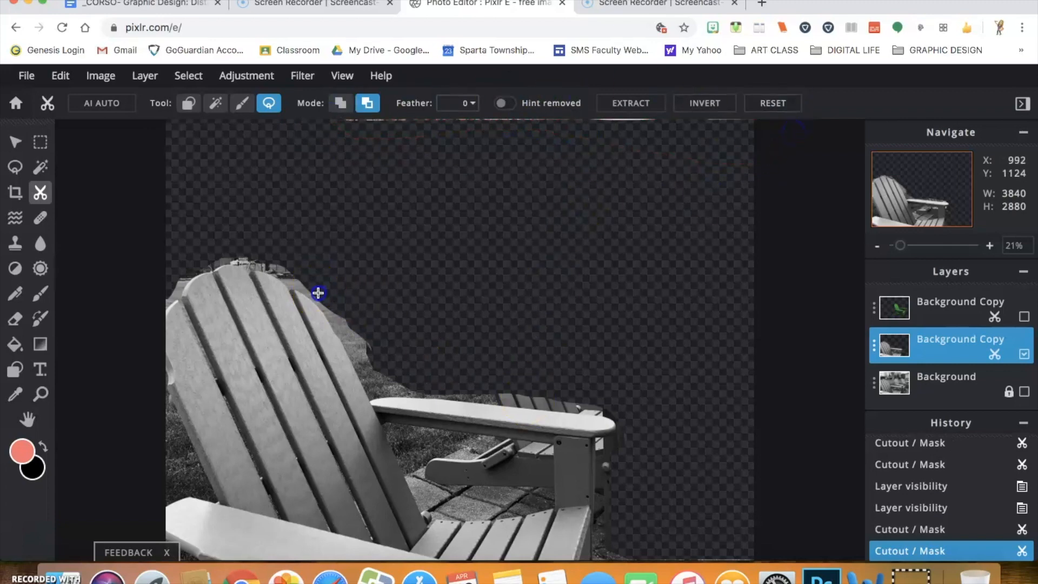
# Lasso away the leftover background along the upper edges of the front chair's backrest and armrest.
pyautogui.moveTo(337, 325); pyautogui.dragTo(356, 351)
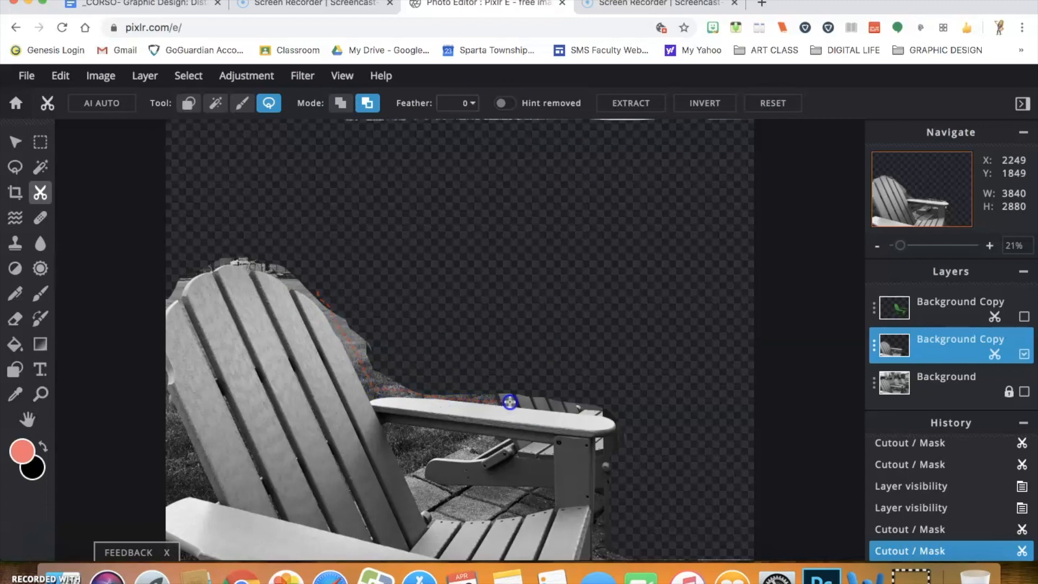
pyautogui.moveTo(614, 403)
pyautogui.mouseDown()
pyautogui.moveTo(302, 239)
pyautogui.moveTo(259, 237)
pyautogui.moveTo(224, 260)
pyautogui.mouseUp()
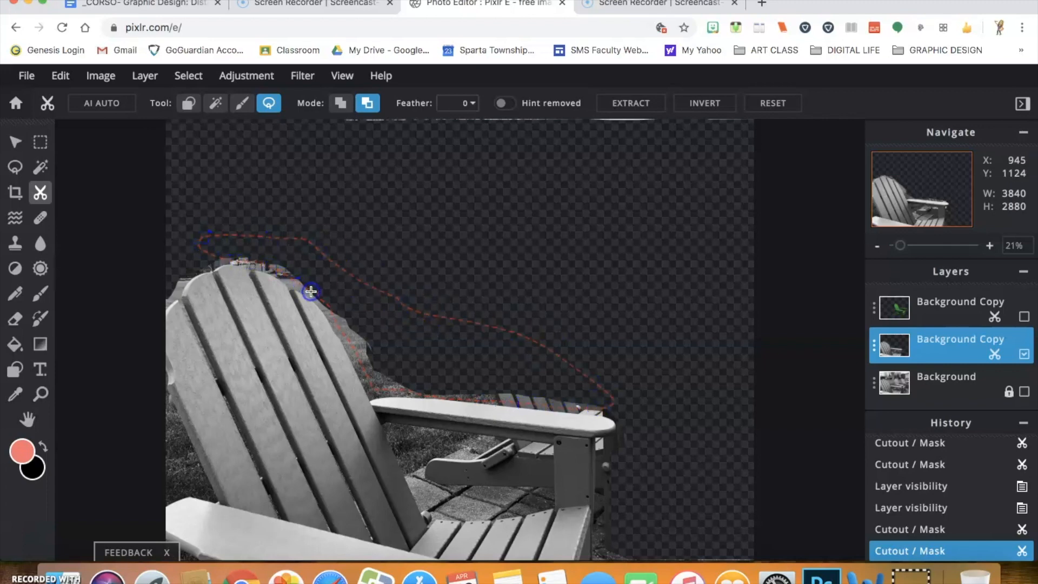
pyautogui.moveTo(311, 292)
pyautogui.mouseDown()
pyautogui.moveTo(445, 351)
pyautogui.moveTo(427, 398)
pyautogui.mouseUp()
# Cut away the background seen beneath the front chair's armrest and the grass beside the outer edge of its backrest.
pyautogui.moveTo(403, 431); pyautogui.dragTo(427, 477)
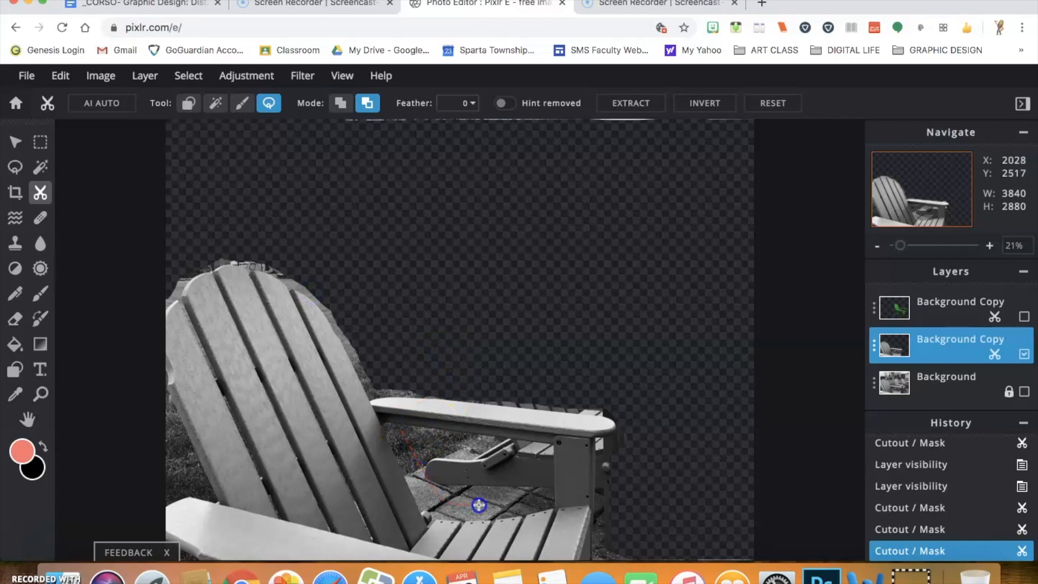
pyautogui.moveTo(410, 433); pyautogui.dragTo(409, 433)
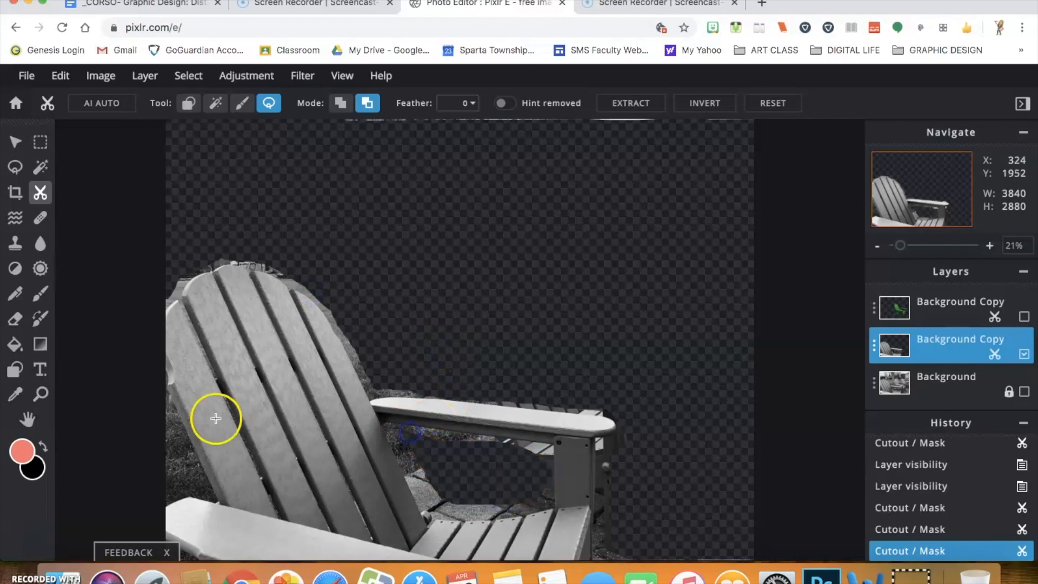
pyautogui.moveTo(157, 394); pyautogui.dragTo(178, 453)
pyautogui.moveTo(146, 416); pyautogui.dragTo(153, 385)
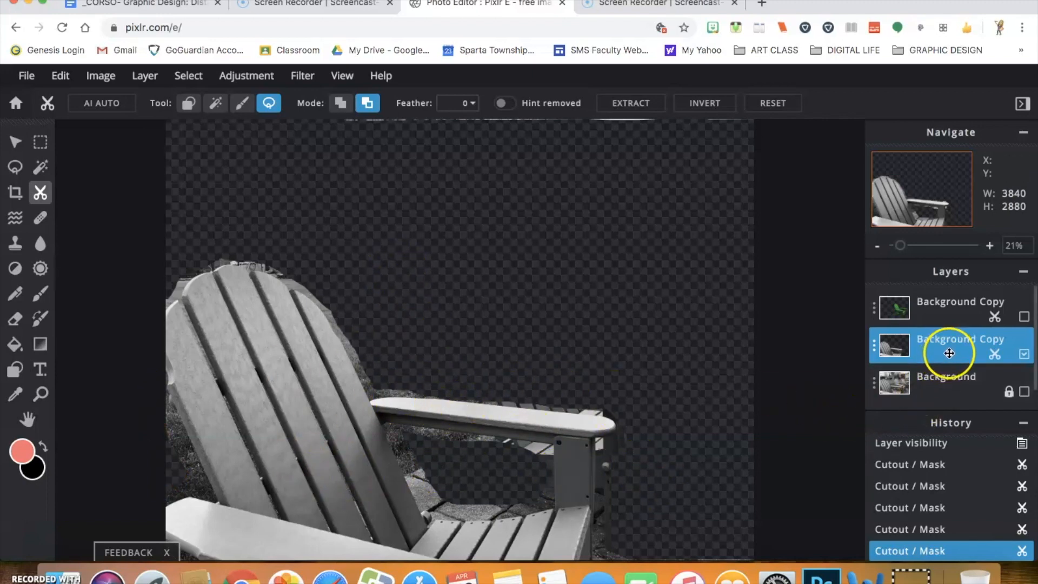
# Colorize the front chair layer purple using Hue & saturation with hue 95, saturation 21 and lightness 12.
pyautogui.click(874, 348)
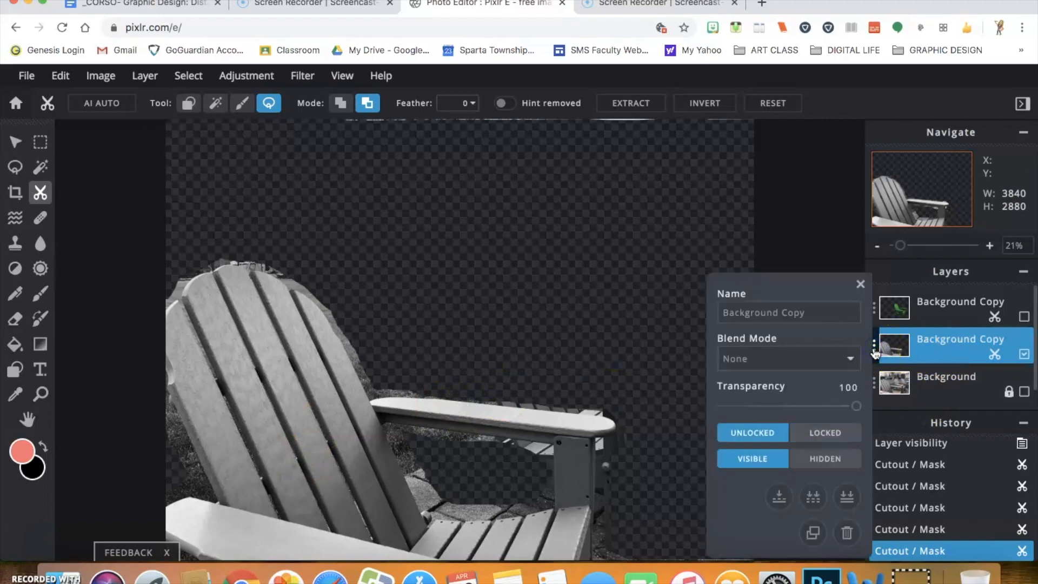
pyautogui.click(245, 76)
pyautogui.click(278, 162)
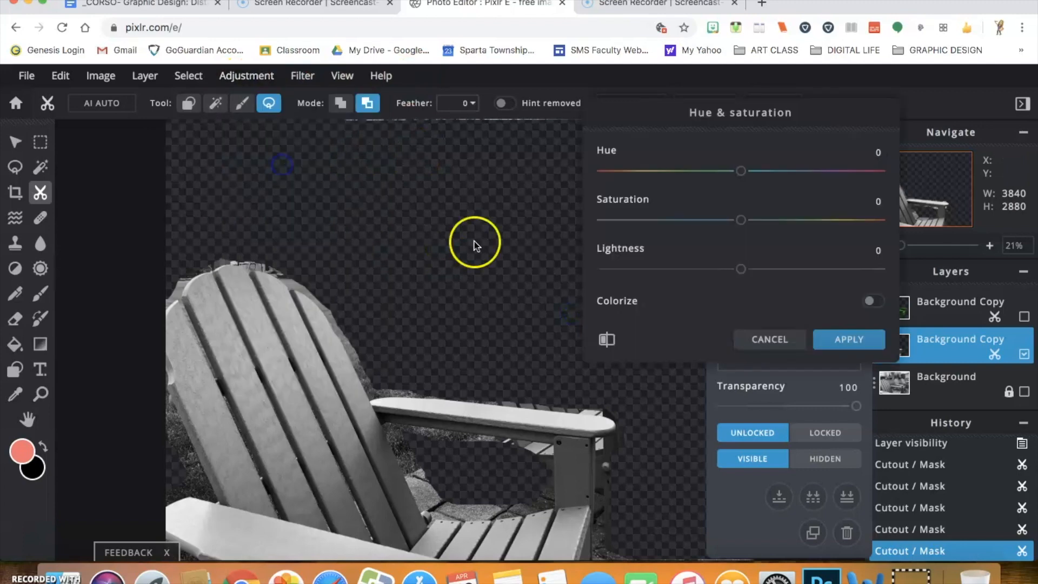
pyautogui.click(870, 301)
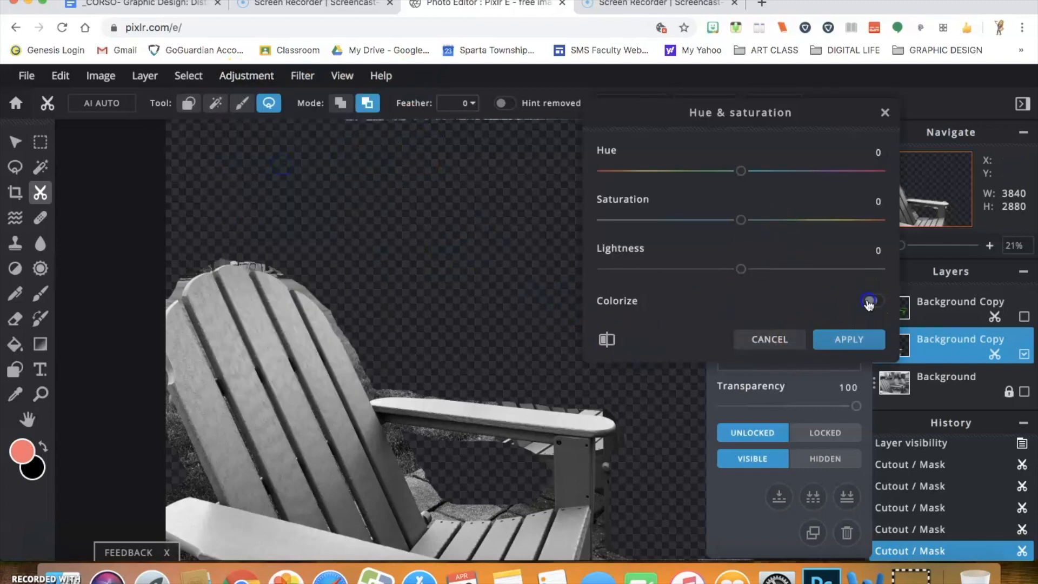
pyautogui.moveTo(740, 171); pyautogui.dragTo(823, 174)
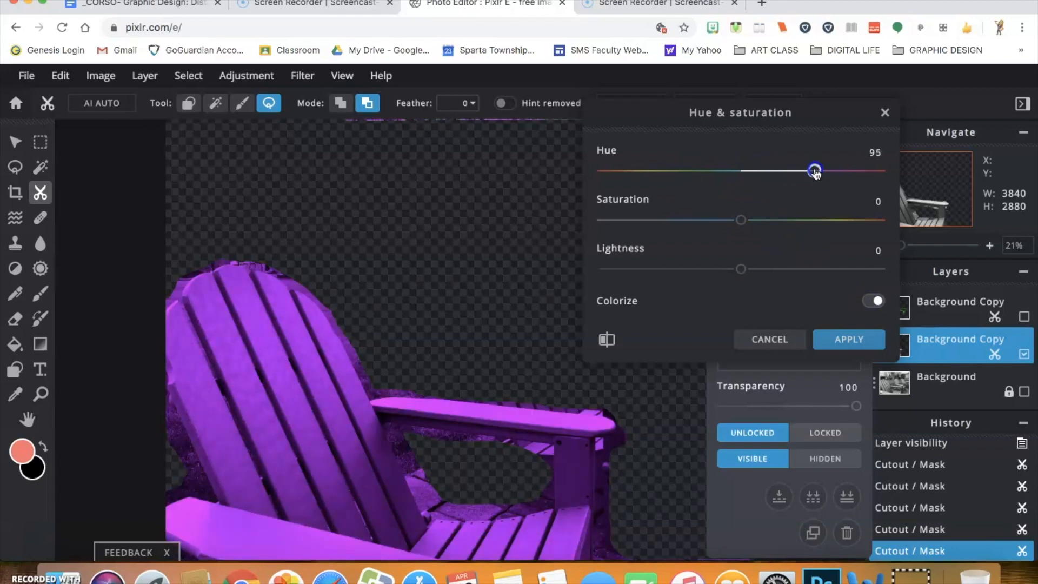
pyautogui.moveTo(741, 220); pyautogui.dragTo(771, 220)
pyautogui.moveTo(742, 269); pyautogui.dragTo(767, 270)
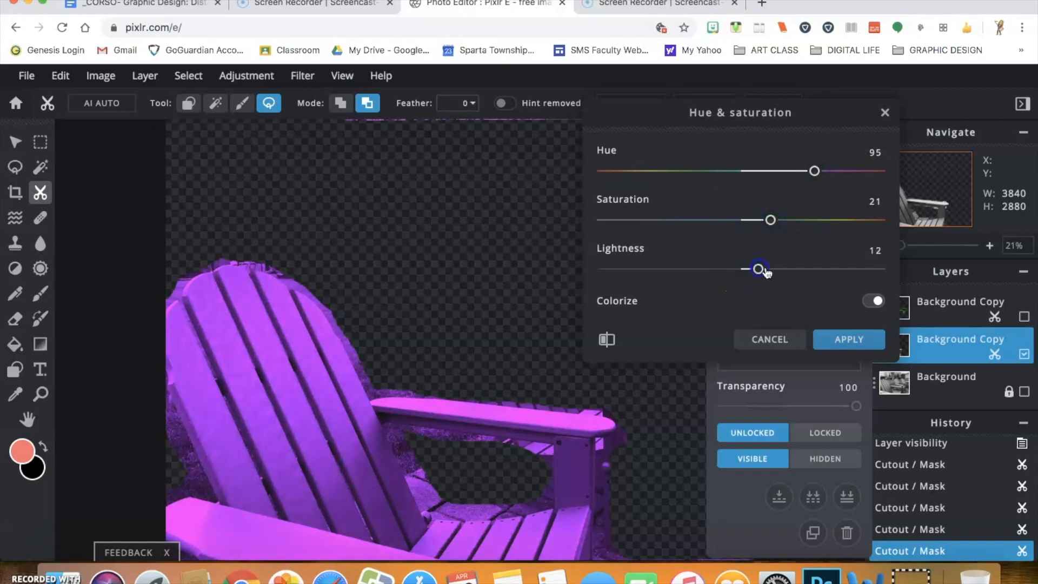
pyautogui.click(855, 340)
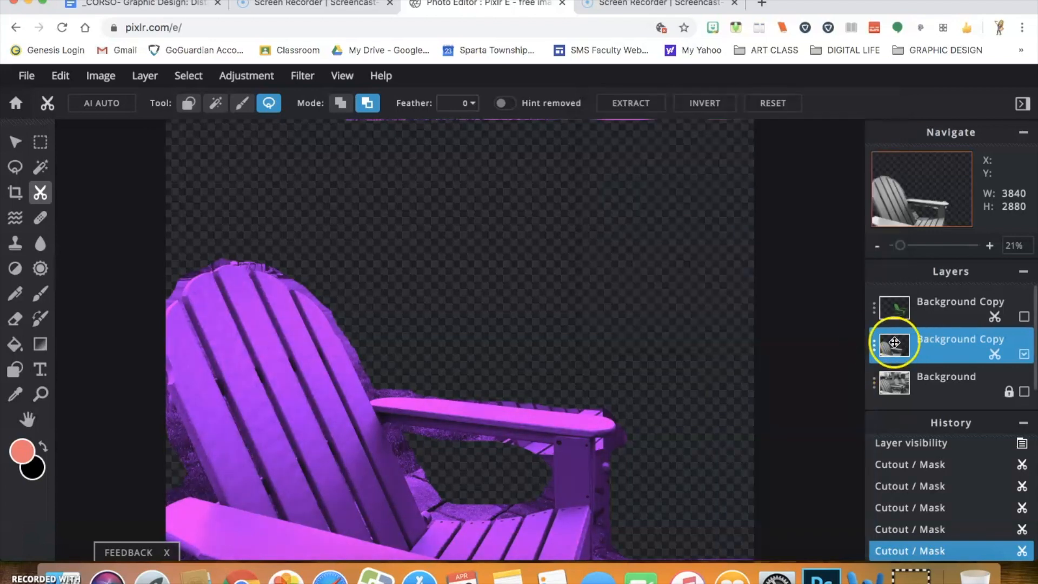
# Set the purple front chair layer's blend mode to Overlay and its transparency to 87.
pyautogui.click(874, 345)
pyautogui.click(788, 359)
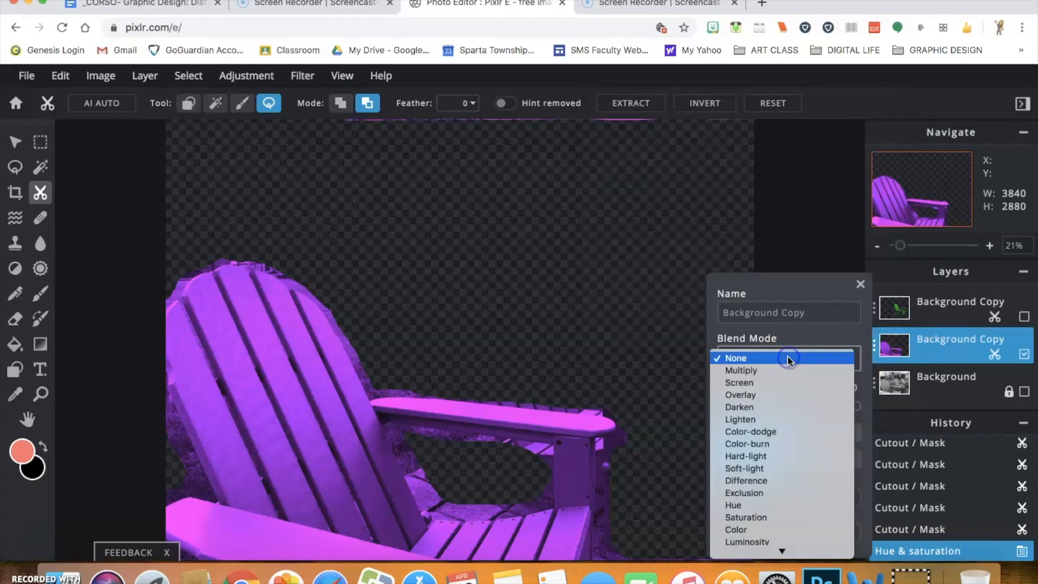
pyautogui.click(745, 531)
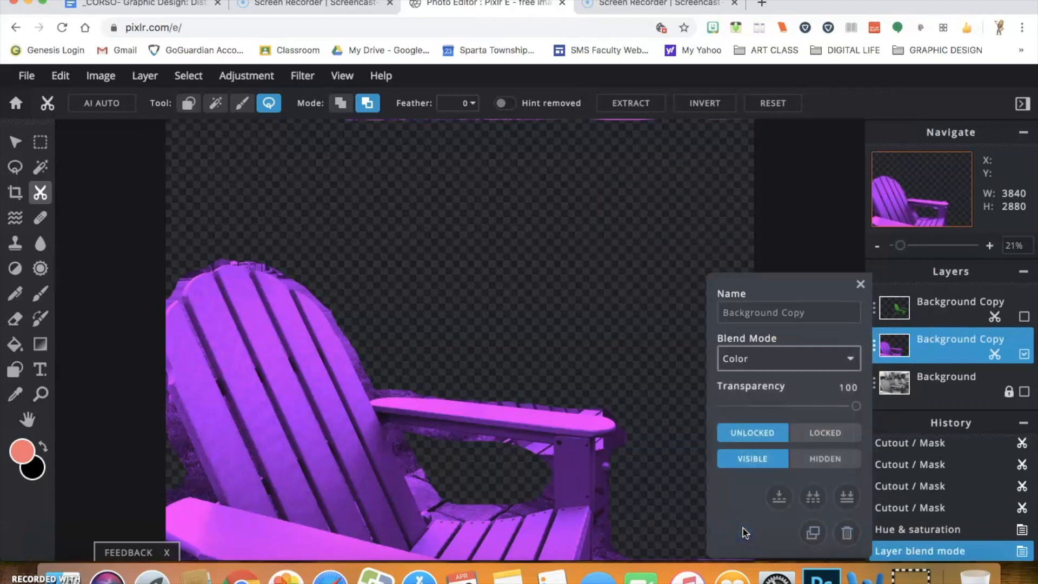
pyautogui.click(800, 359)
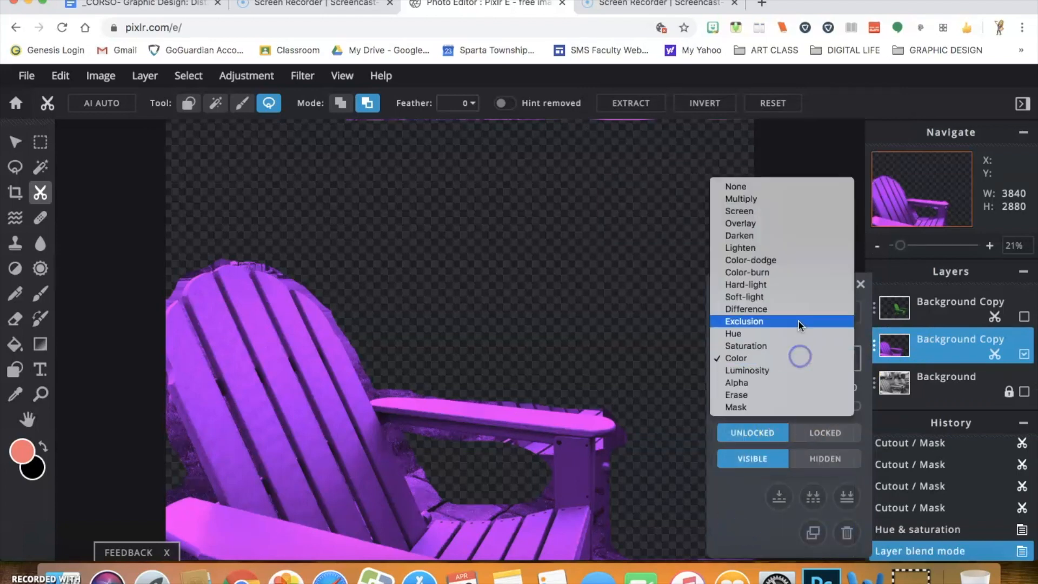
pyautogui.click(770, 222)
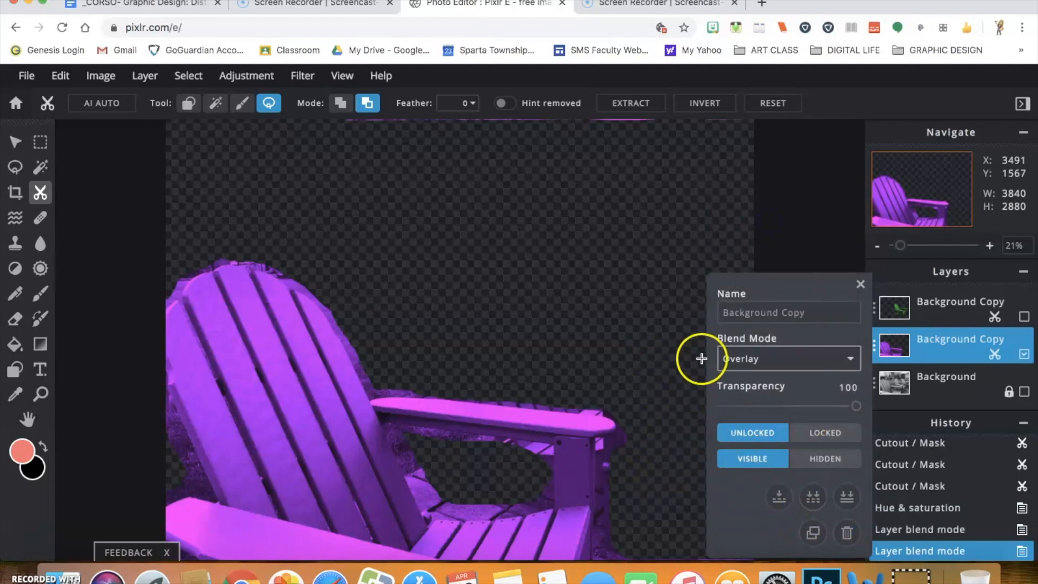
pyautogui.moveTo(854, 406); pyautogui.dragTo(838, 406)
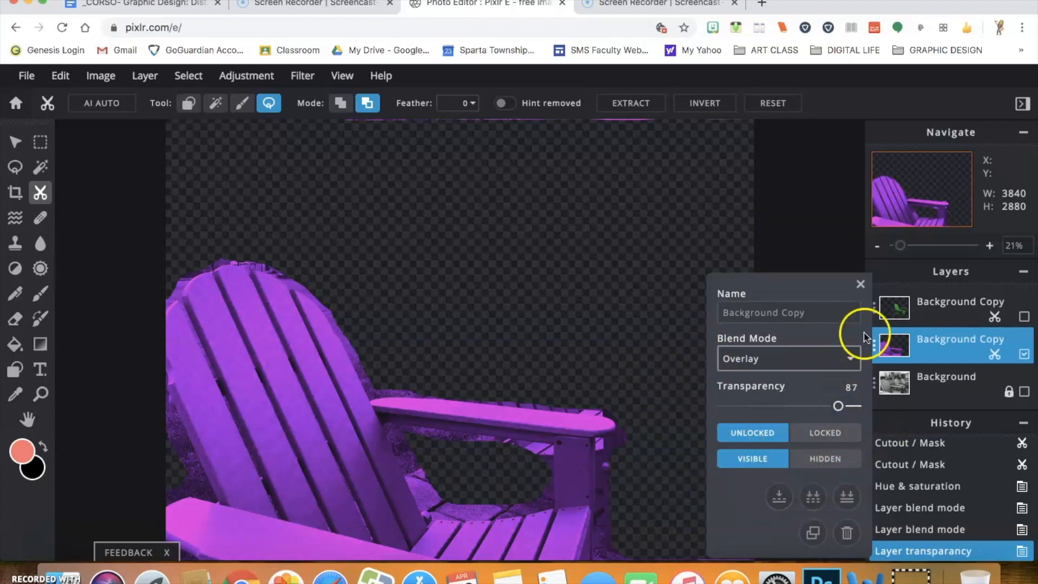
pyautogui.click(861, 284)
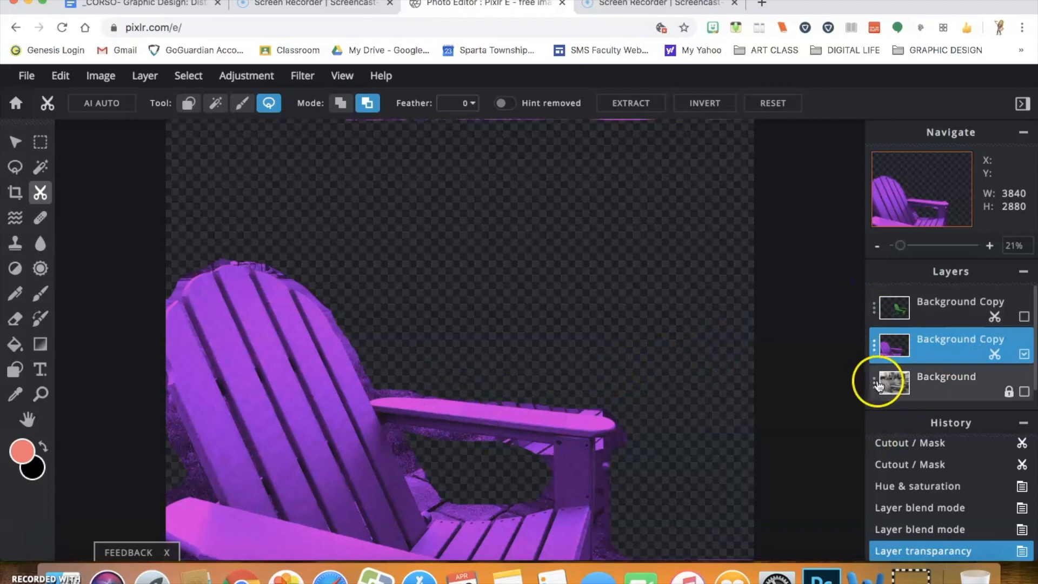
# Show the black-and-white background layer and lasso away the purple fringe around the upper outer curve of the front chair's backrest.
pyautogui.click(1023, 392)
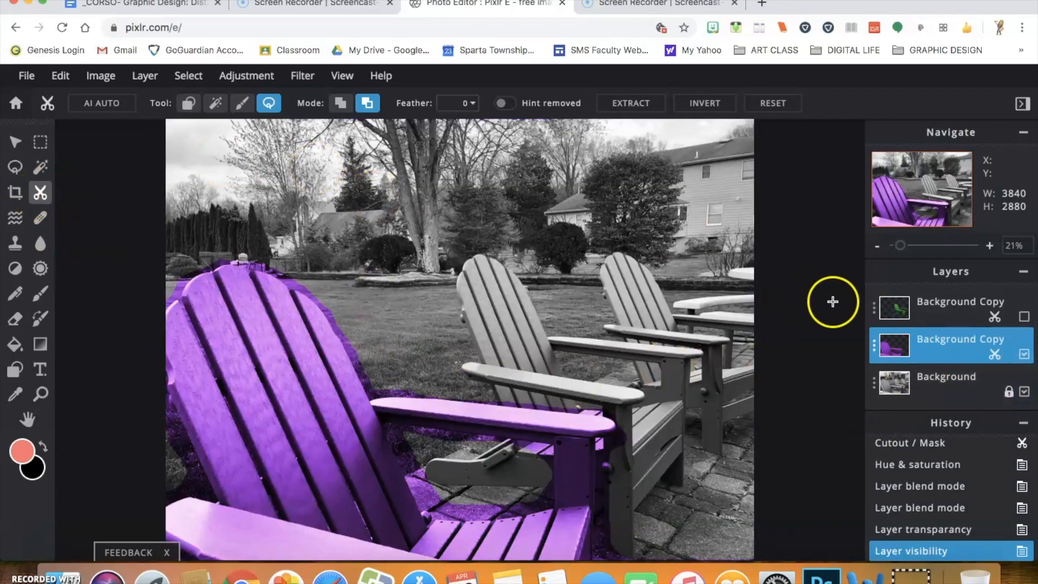
pyautogui.click(338, 103)
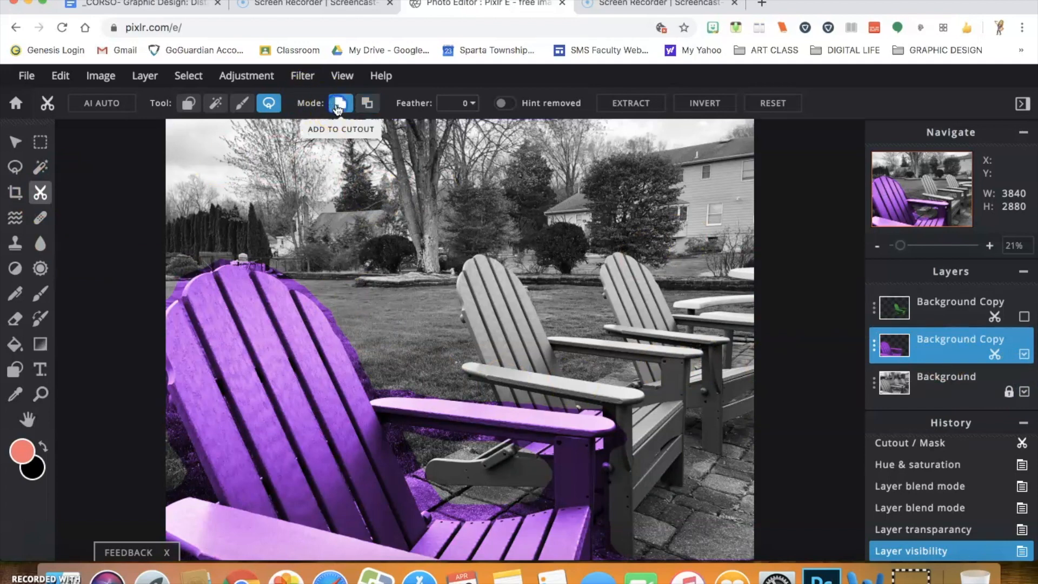
pyautogui.click(367, 103)
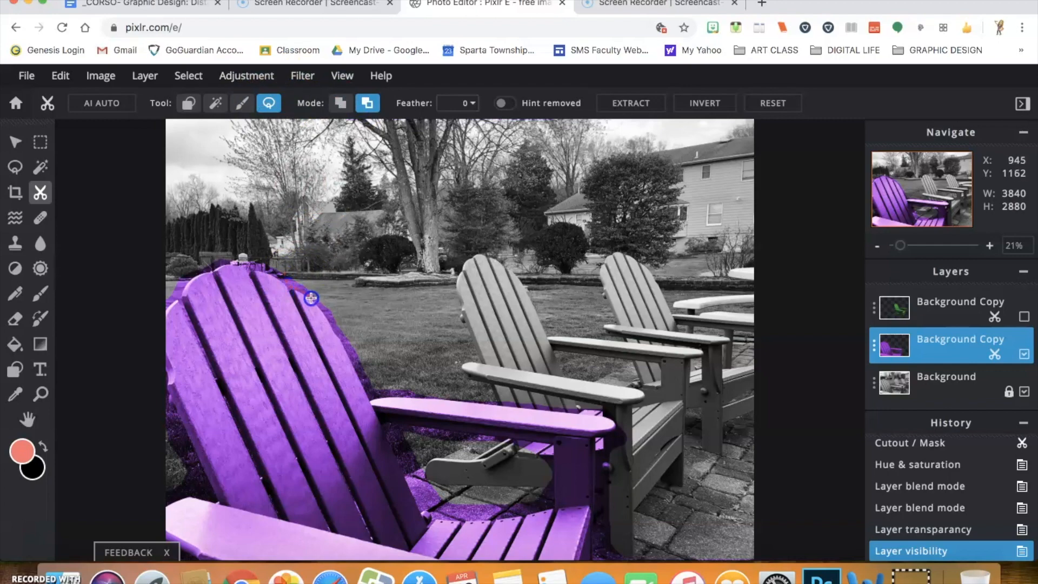
pyautogui.moveTo(317, 304)
pyautogui.mouseDown()
pyautogui.moveTo(346, 300)
pyautogui.moveTo(291, 252)
pyautogui.moveTo(269, 265)
pyautogui.mouseUp()
# Lasso away the purple-tinted grass along the middle of the front chair's outer backrest edge.
pyautogui.moveTo(900, 246); pyautogui.dragTo(914, 248)
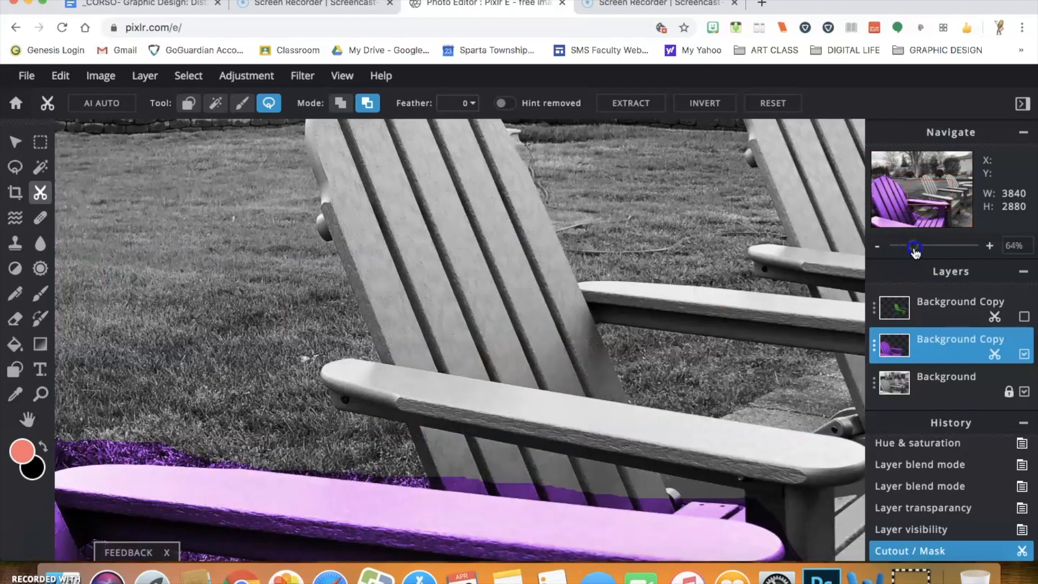
pyautogui.moveTo(220, 444)
pyautogui.mouseDown()
pyautogui.moveTo(458, 312)
pyautogui.moveTo(389, 413)
pyautogui.moveTo(285, 424)
pyautogui.moveTo(249, 451)
pyautogui.moveTo(194, 462)
pyautogui.moveTo(217, 436)
pyautogui.mouseUp()
pyautogui.click(218, 435)
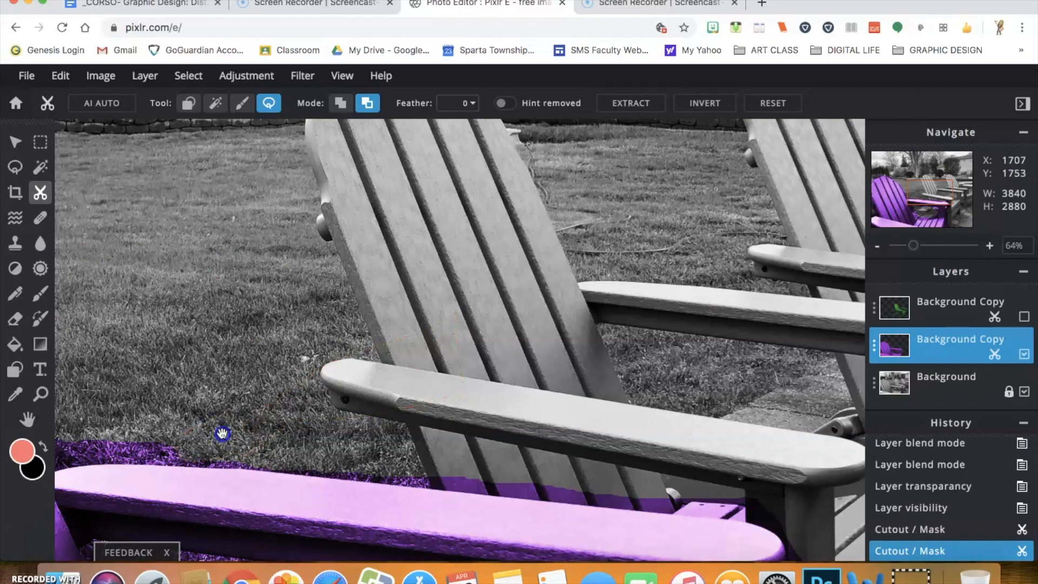
pyautogui.moveTo(222, 433); pyautogui.dragTo(568, 312)
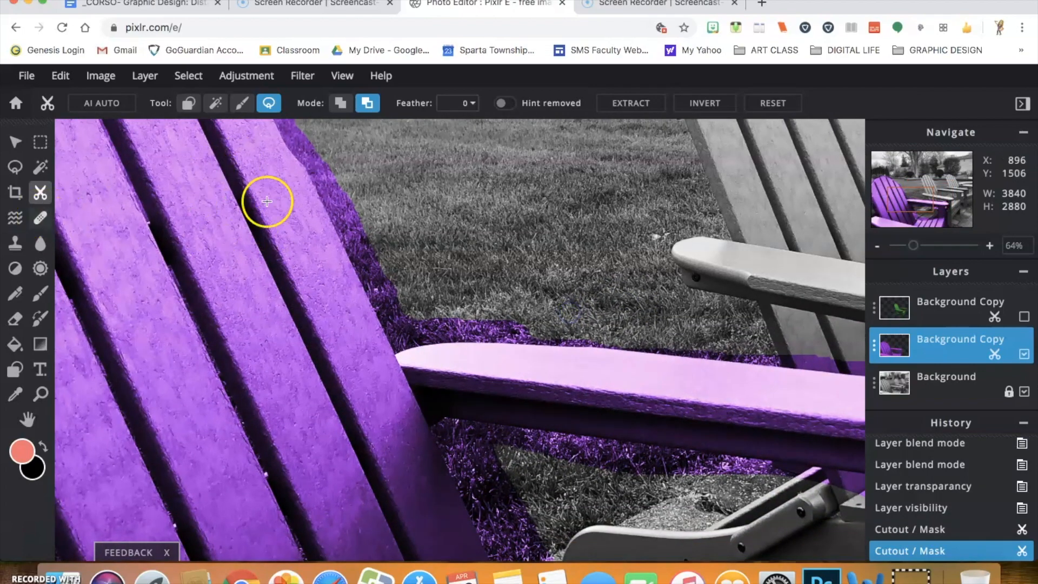
pyautogui.click(311, 177)
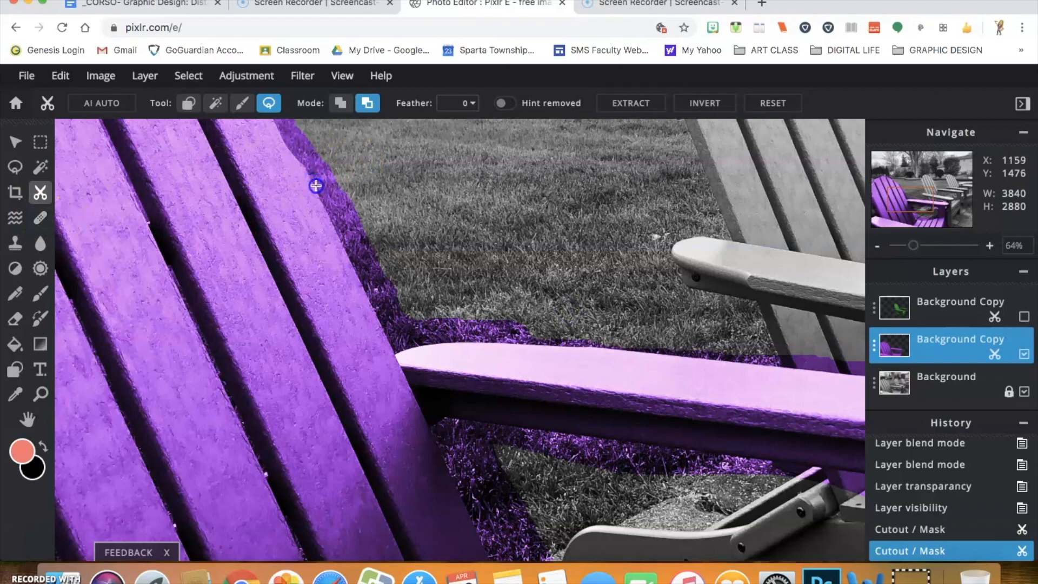
pyautogui.moveTo(391, 198)
pyautogui.mouseDown()
pyautogui.moveTo(339, 157)
pyautogui.moveTo(286, 145)
pyautogui.moveTo(280, 163)
pyautogui.moveTo(309, 176)
pyautogui.mouseUp()
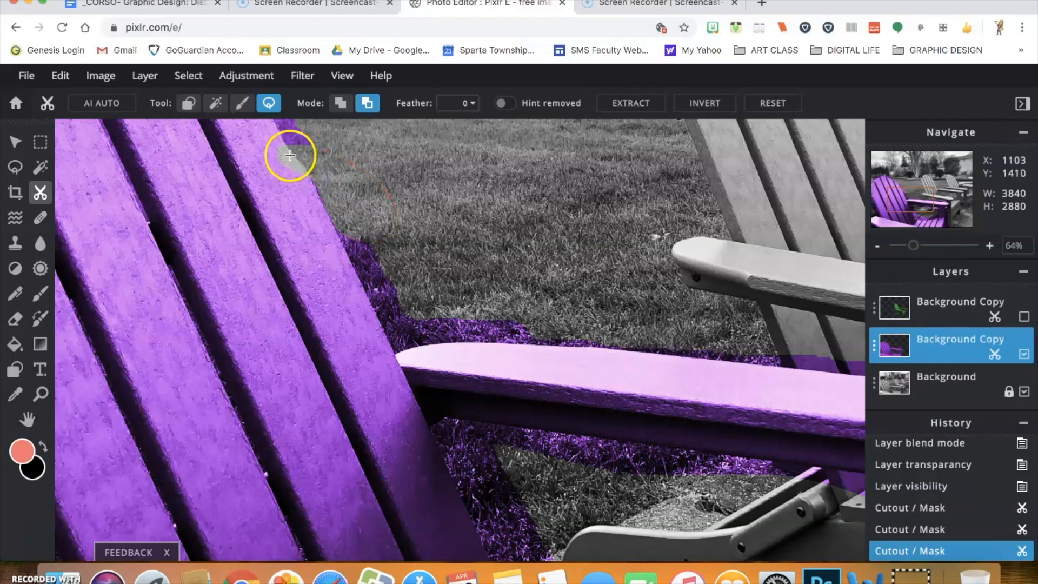
# Add the mistakenly removed sliver of the backrest's outer edge back to the cutout, and return to removing from it.
pyautogui.press('x')
pyautogui.moveTo(283, 137); pyautogui.dragTo(281, 137)
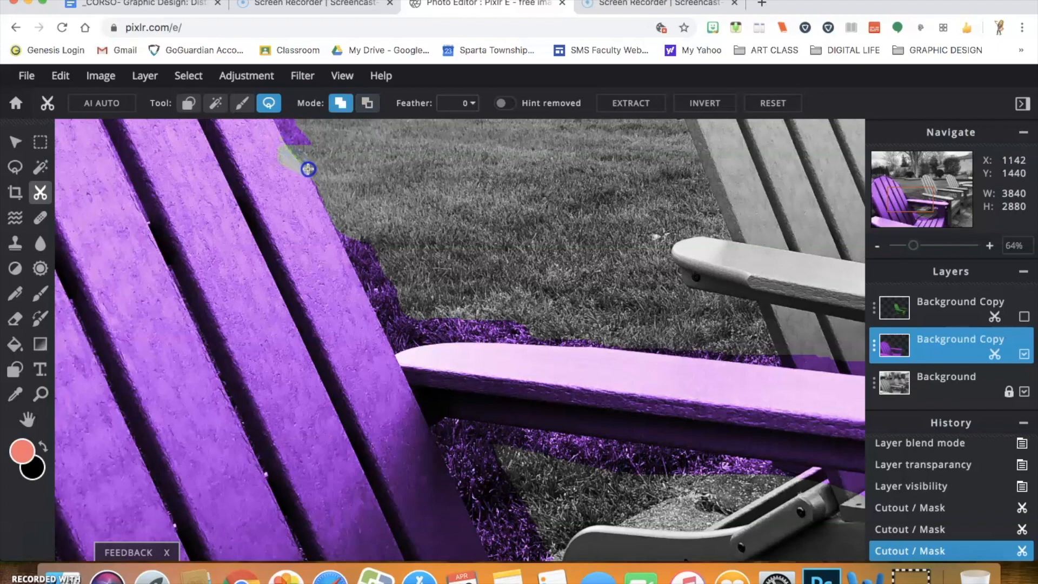
pyautogui.moveTo(307, 193)
pyautogui.mouseDown()
pyautogui.moveTo(282, 190)
pyautogui.moveTo(282, 136)
pyautogui.mouseUp()
pyautogui.press('x')
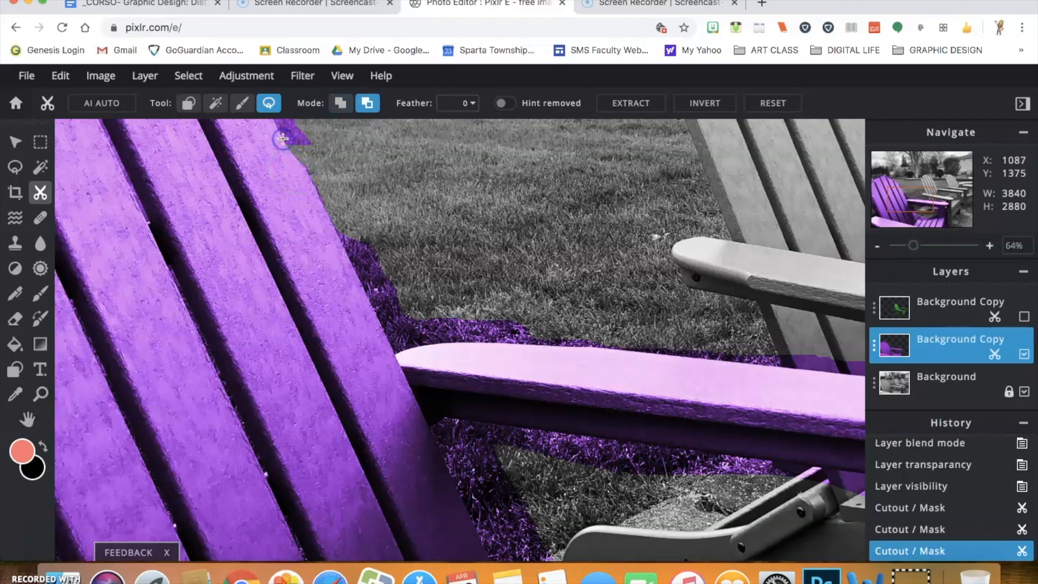
# Remove the purple fringe beside the lower part of the backrest, just above where it meets the armrest.
pyautogui.moveTo(335, 222); pyautogui.dragTo(335, 227)
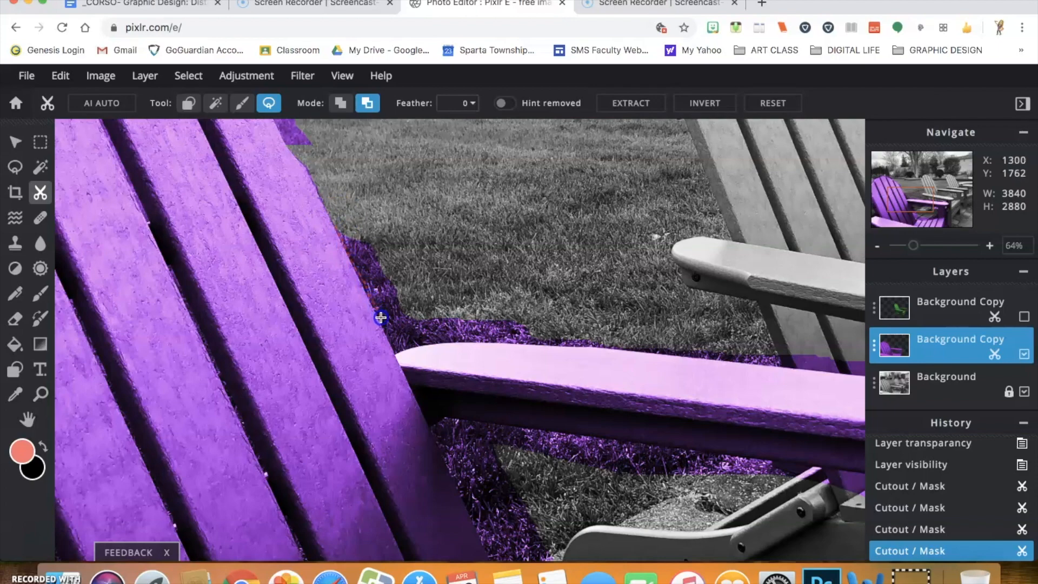
pyautogui.moveTo(367, 230); pyautogui.dragTo(337, 225)
pyautogui.click(367, 103)
pyautogui.click(376, 139)
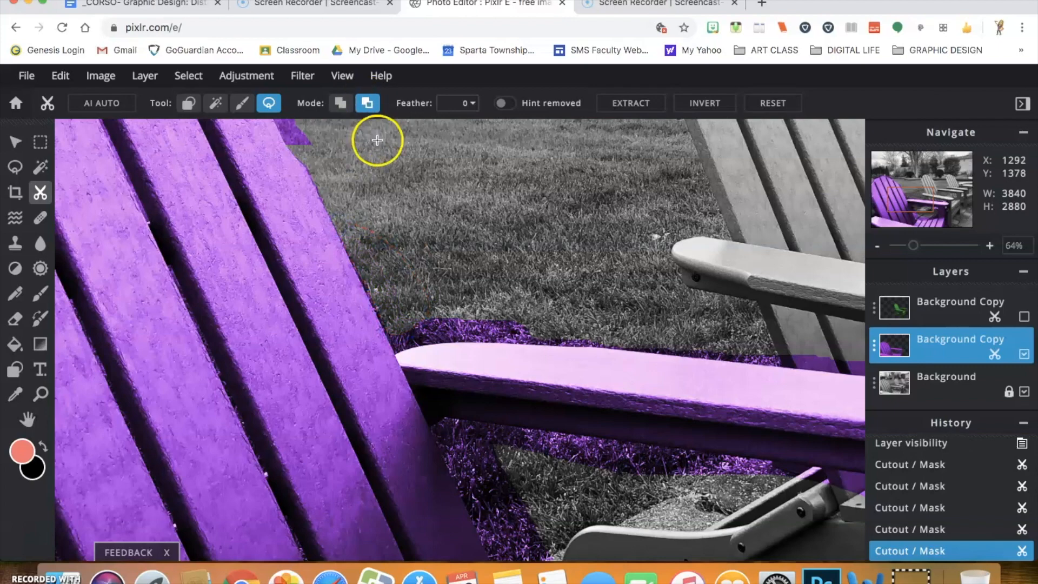
# Lasso away the purple-tinted grass above the rear end of the front chair's armrest.
pyautogui.press('shift')
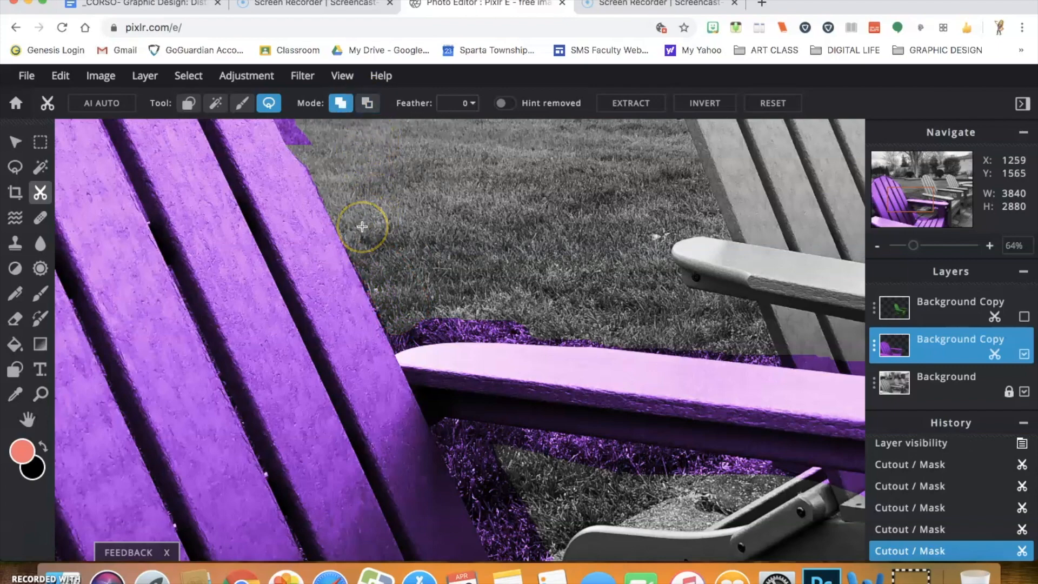
pyautogui.press('shift')
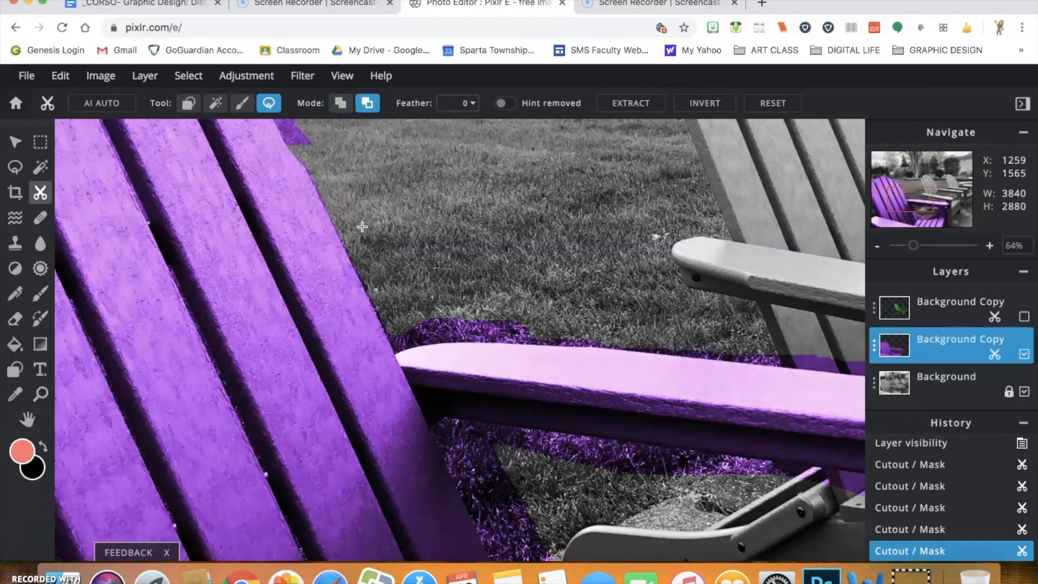
pyautogui.keyDown('alt'); pyautogui.click(403, 356); pyautogui.keyUp('alt')
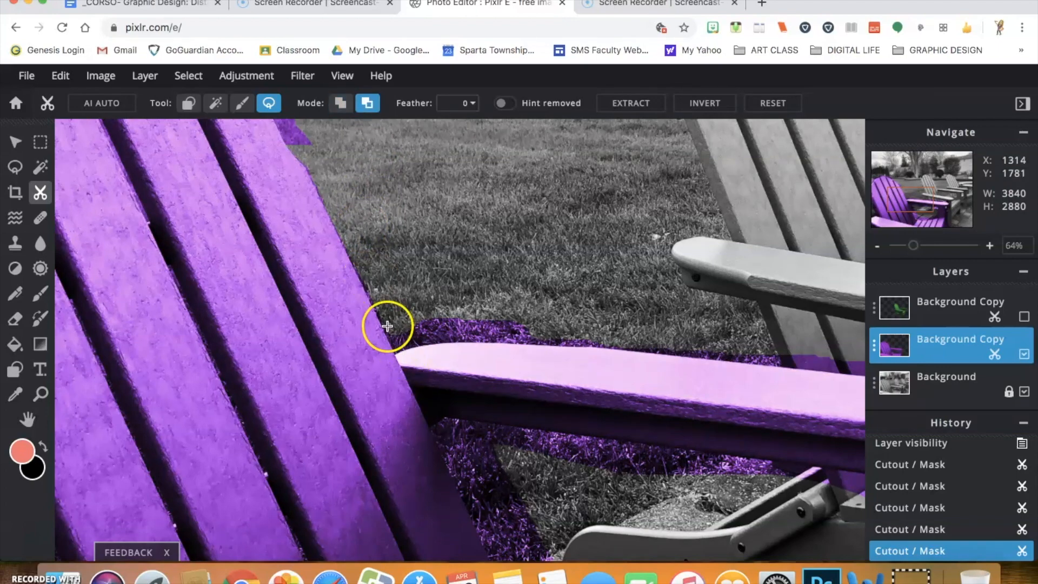
pyautogui.moveTo(386, 331); pyautogui.dragTo(386, 334)
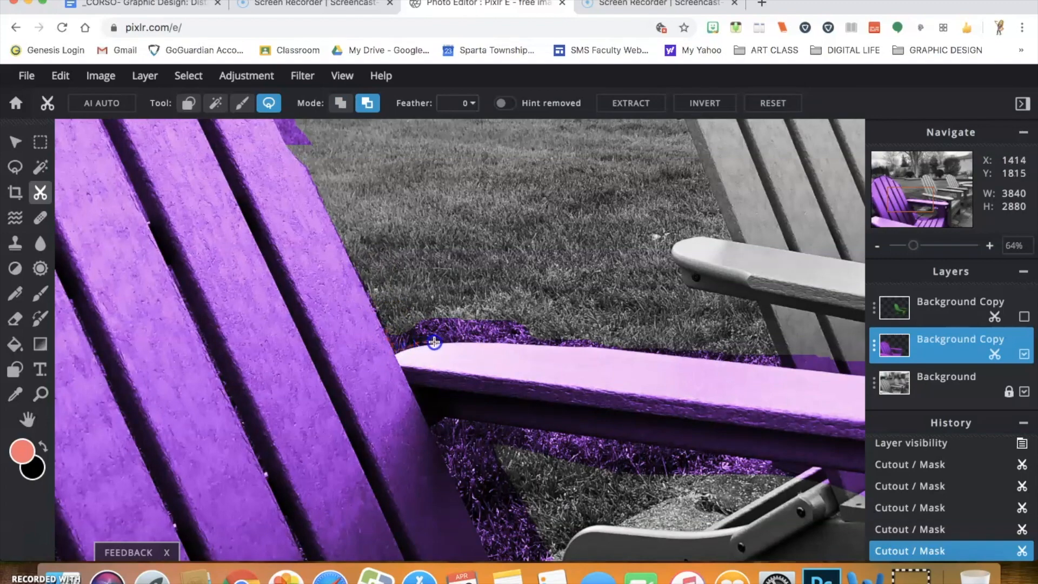
pyautogui.moveTo(466, 340)
pyautogui.mouseDown()
pyautogui.moveTo(541, 344)
pyautogui.moveTo(531, 297)
pyautogui.moveTo(423, 304)
pyautogui.moveTo(383, 325)
pyautogui.mouseUp()
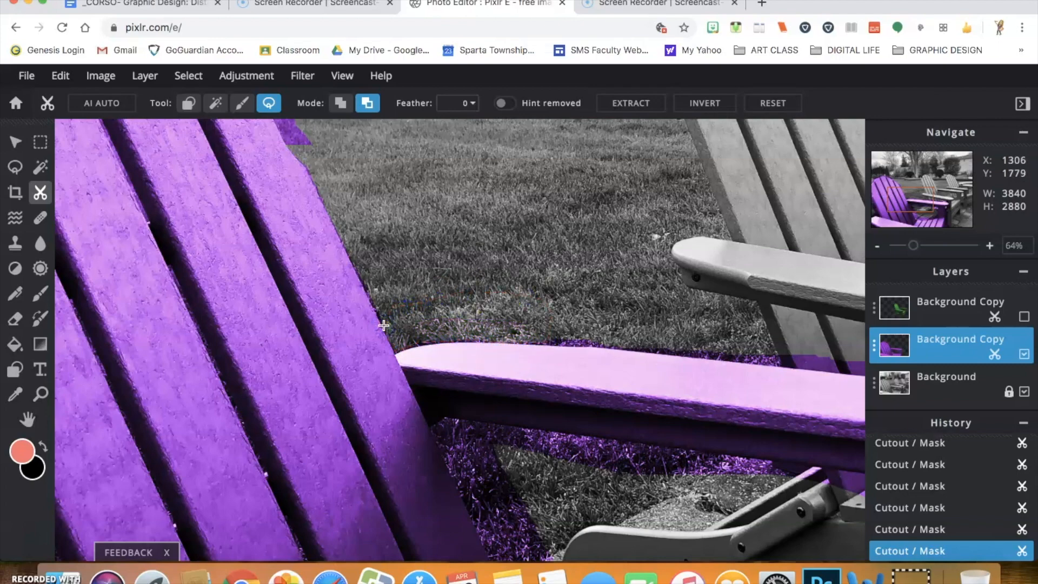
pyautogui.scroll(-5, 383, 325)
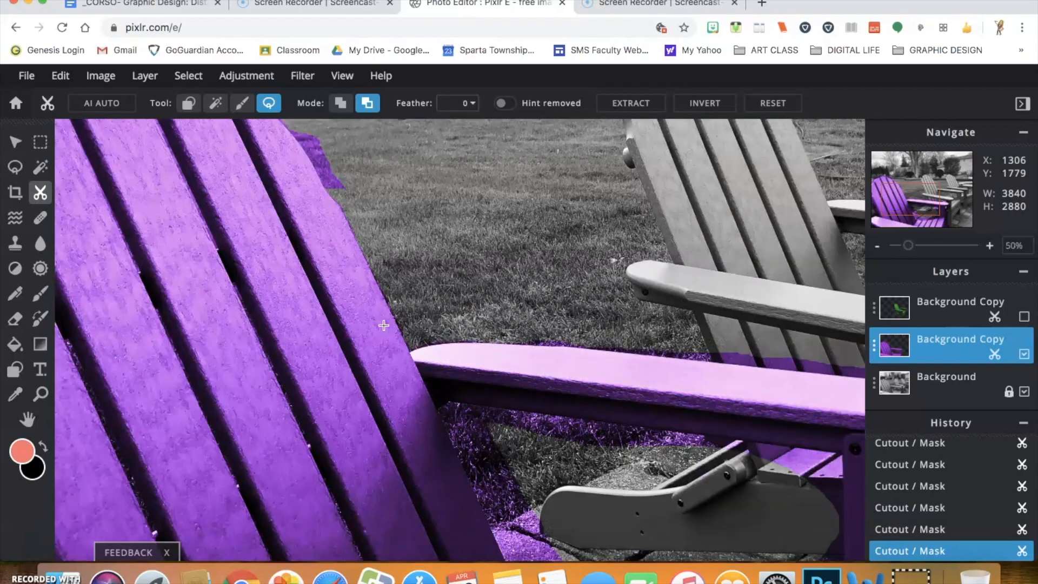